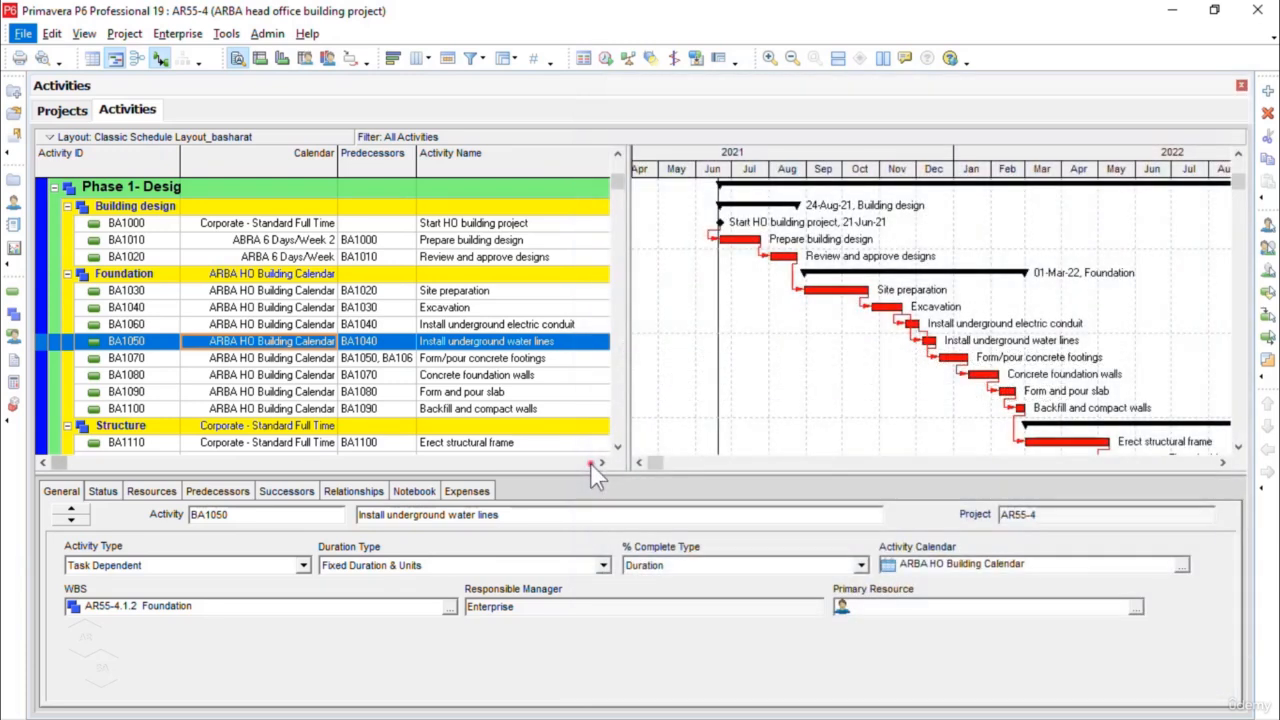
scroll(212, 186, down, 1)
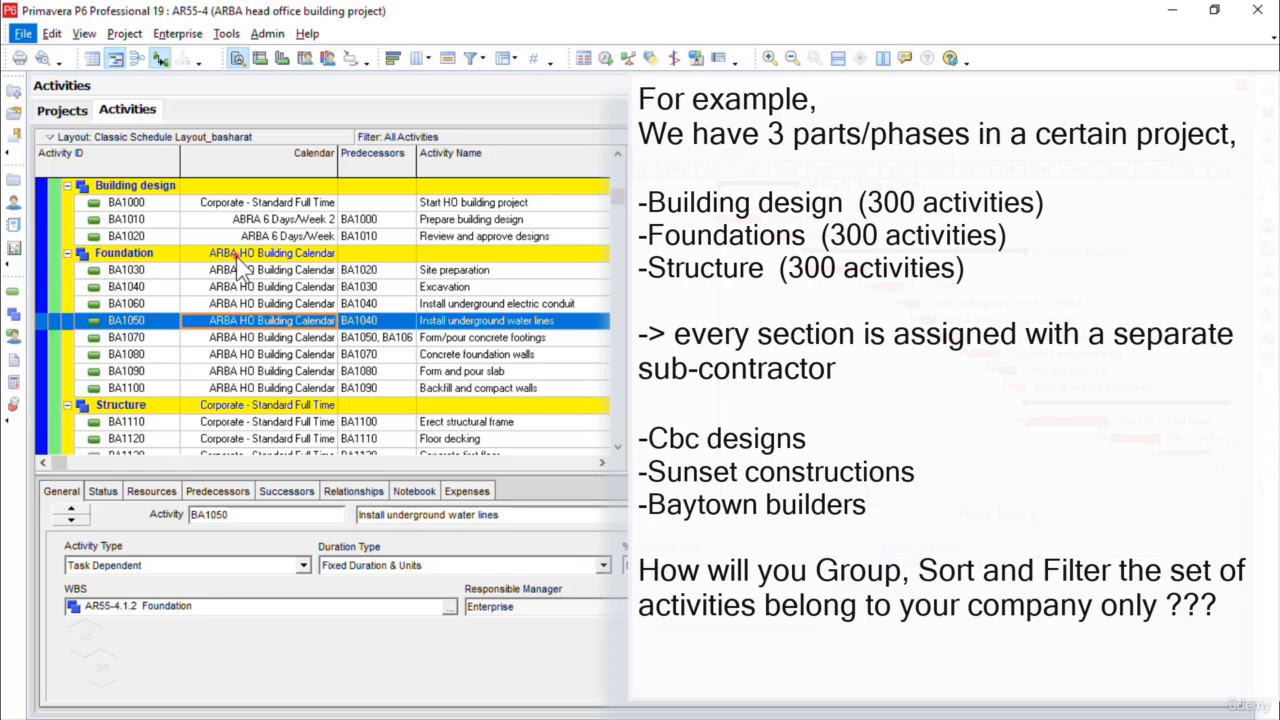
key(Escape)
scroll(240, 262, up, 1)
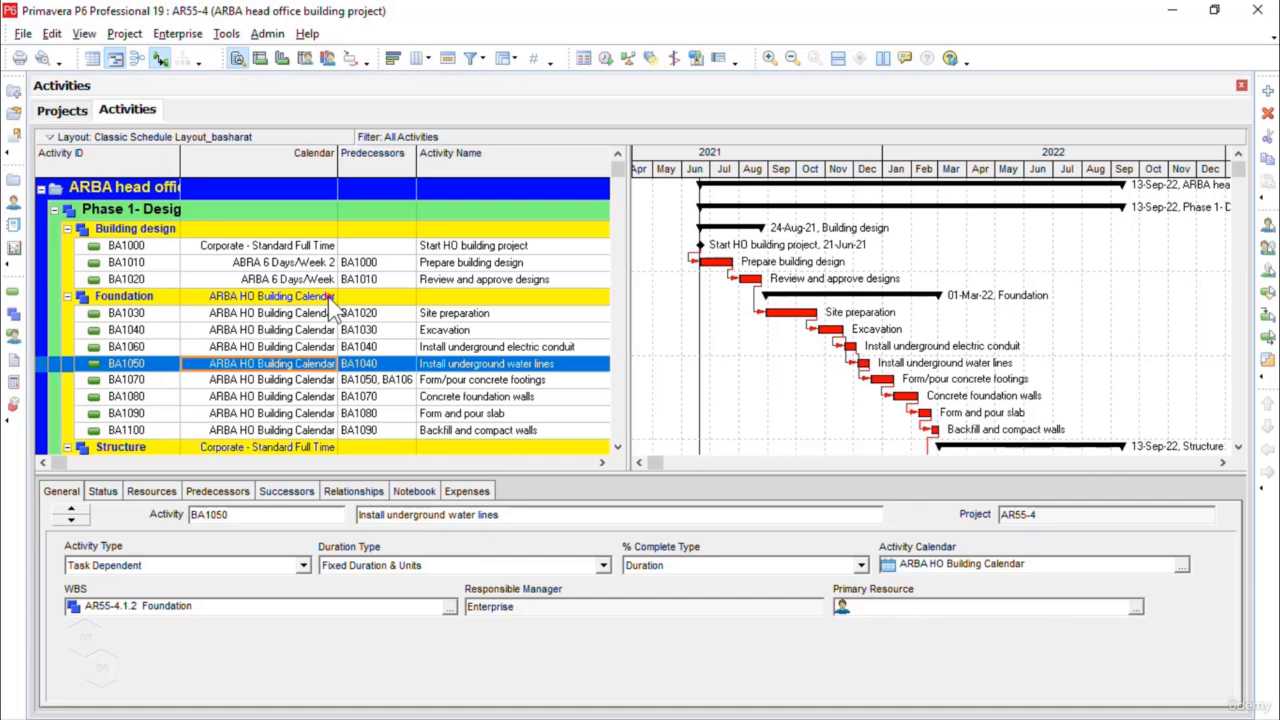
Open the enterprise activity codes, look through the Global and EPS levels, and switch to the Project level
click(190, 38)
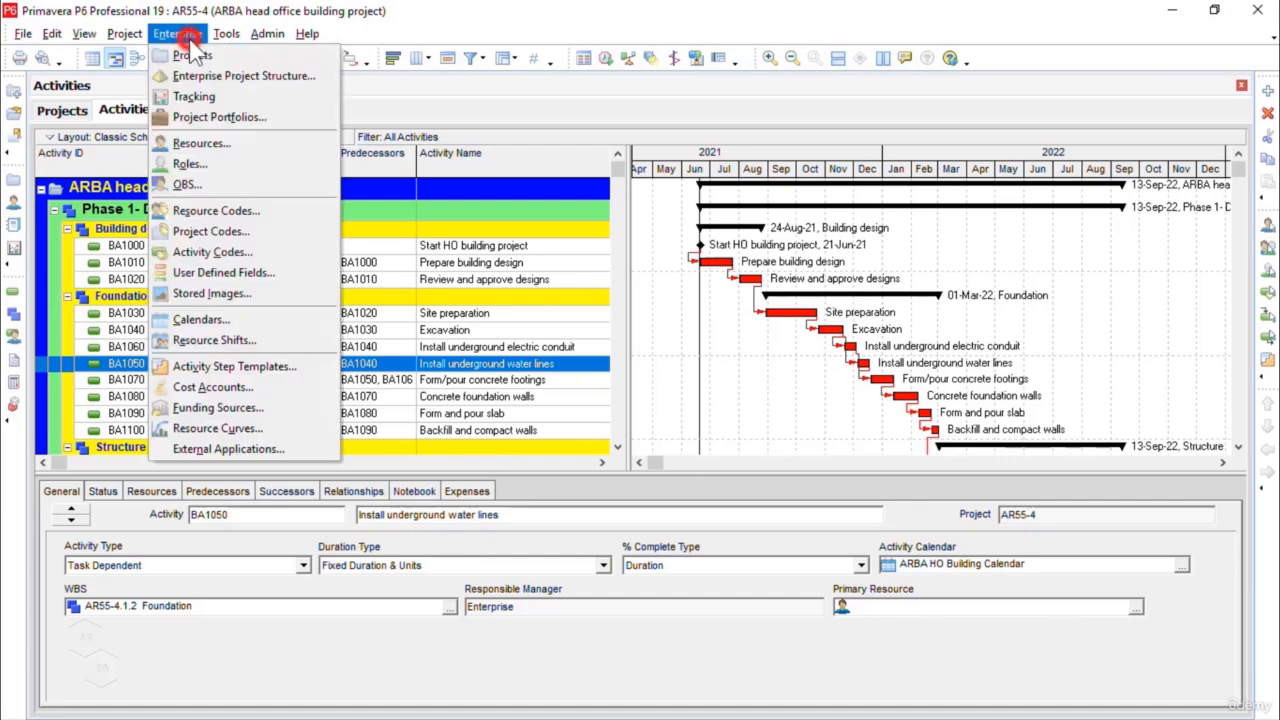
click(297, 256)
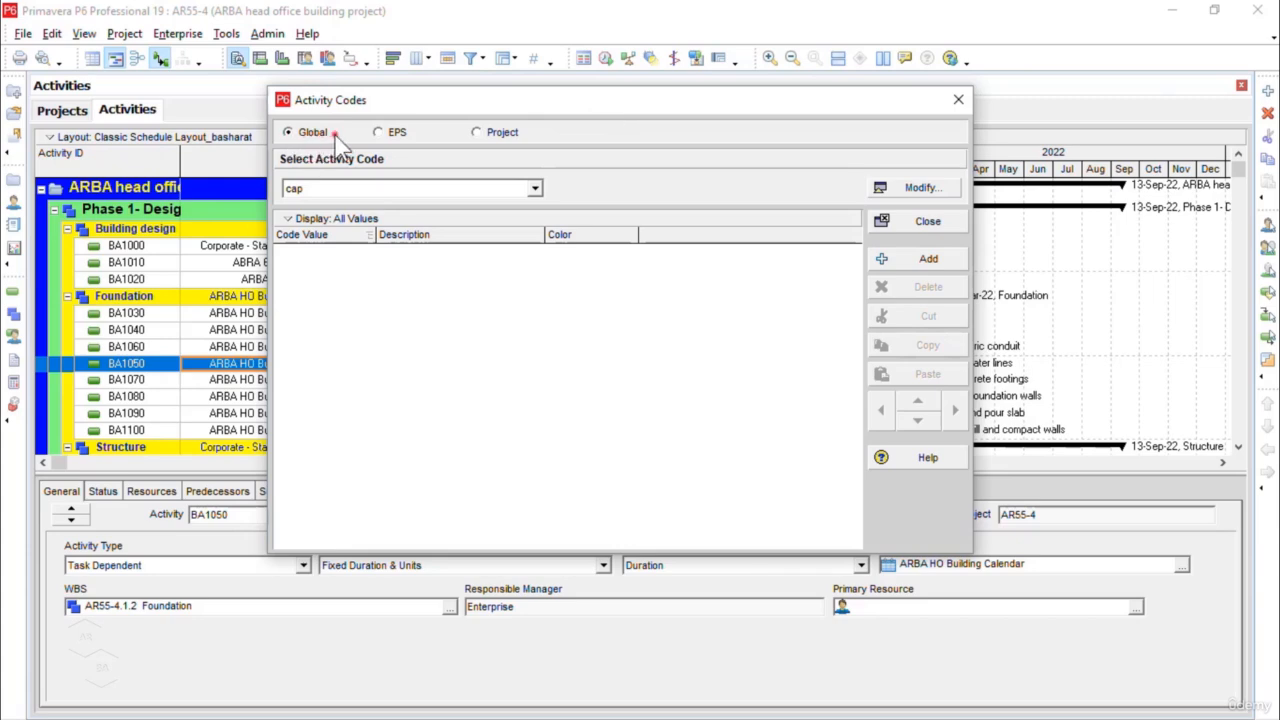
click(379, 133)
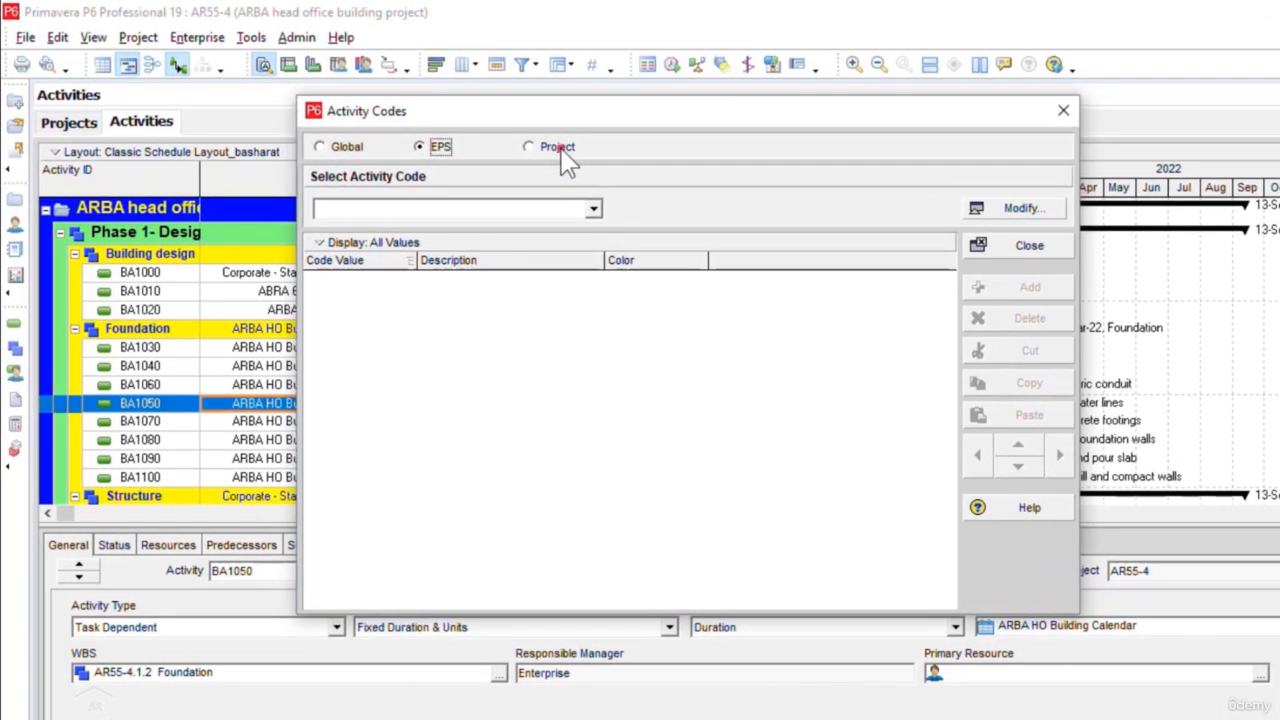
click(503, 133)
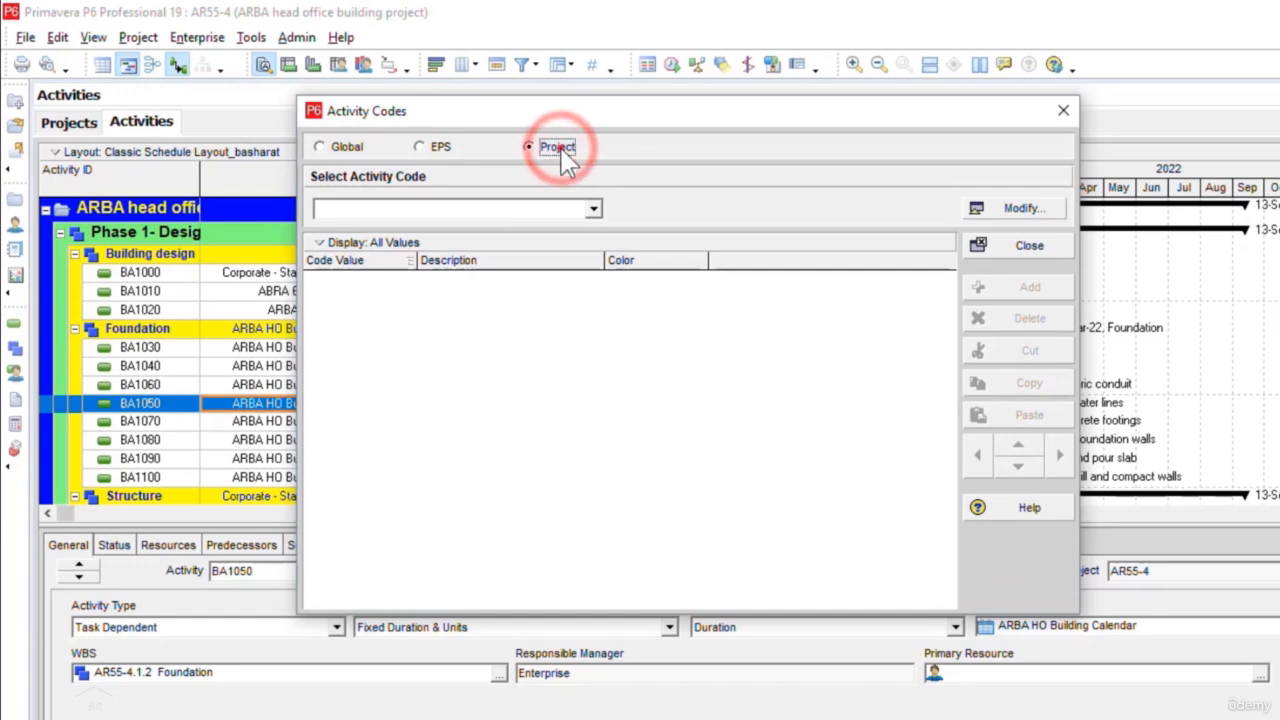
click(343, 148)
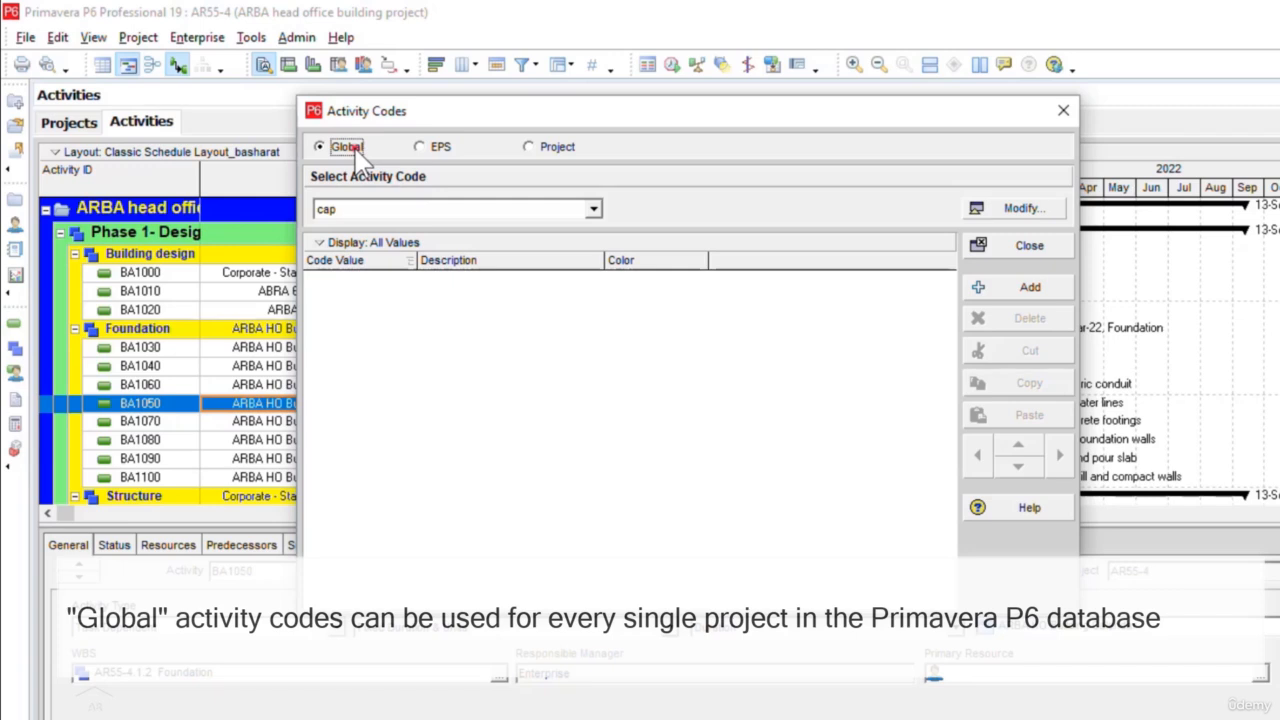
click(421, 147)
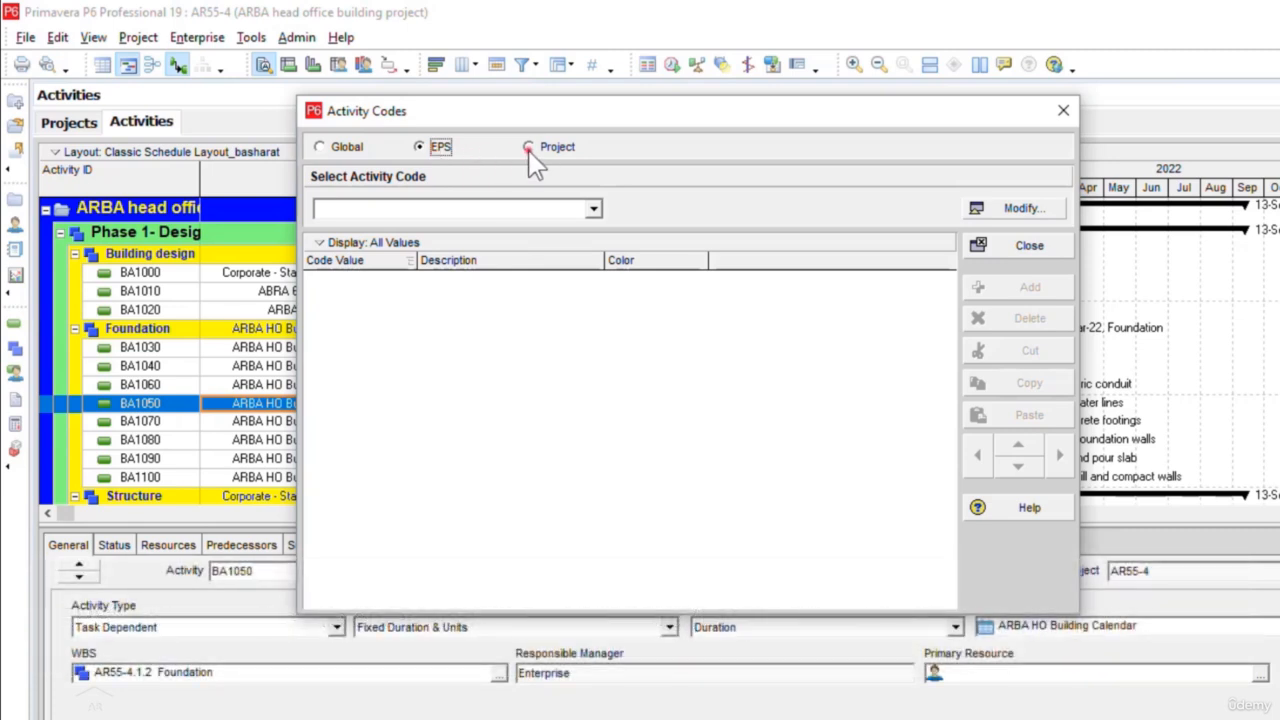
click(556, 148)
Add a project-level activity code definition named Sub-Contractors
click(1001, 212)
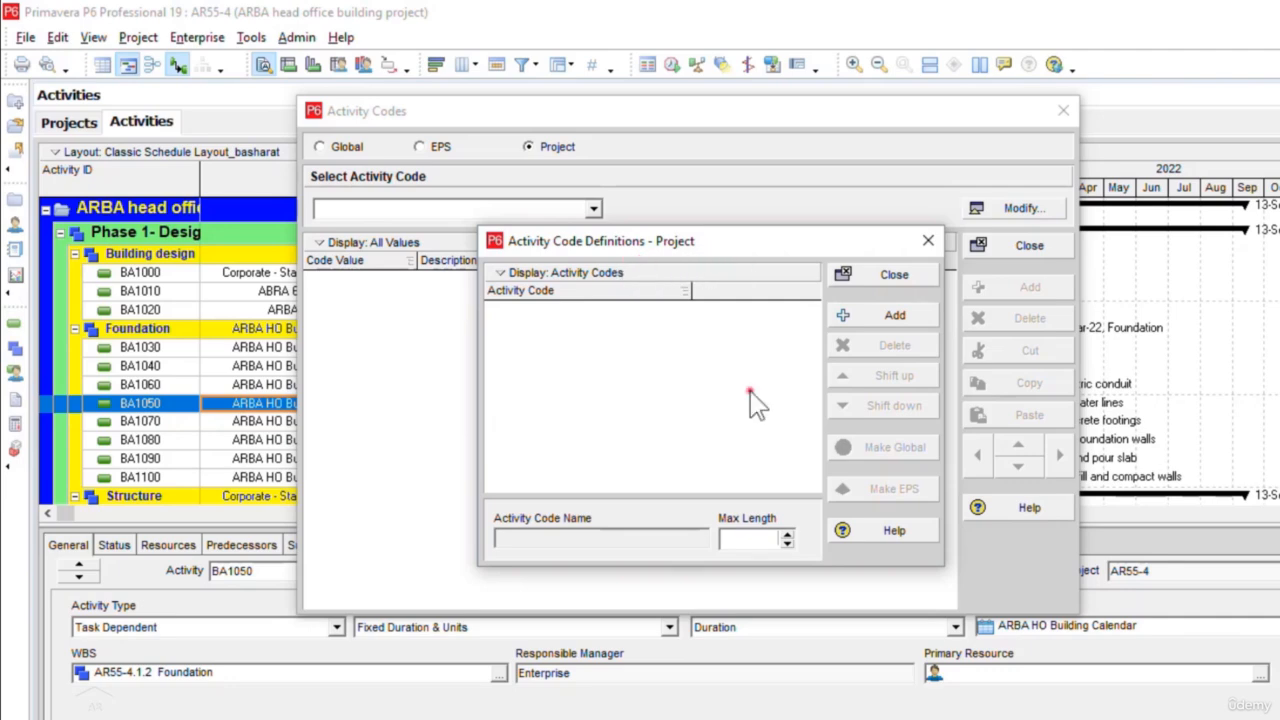
click(896, 320)
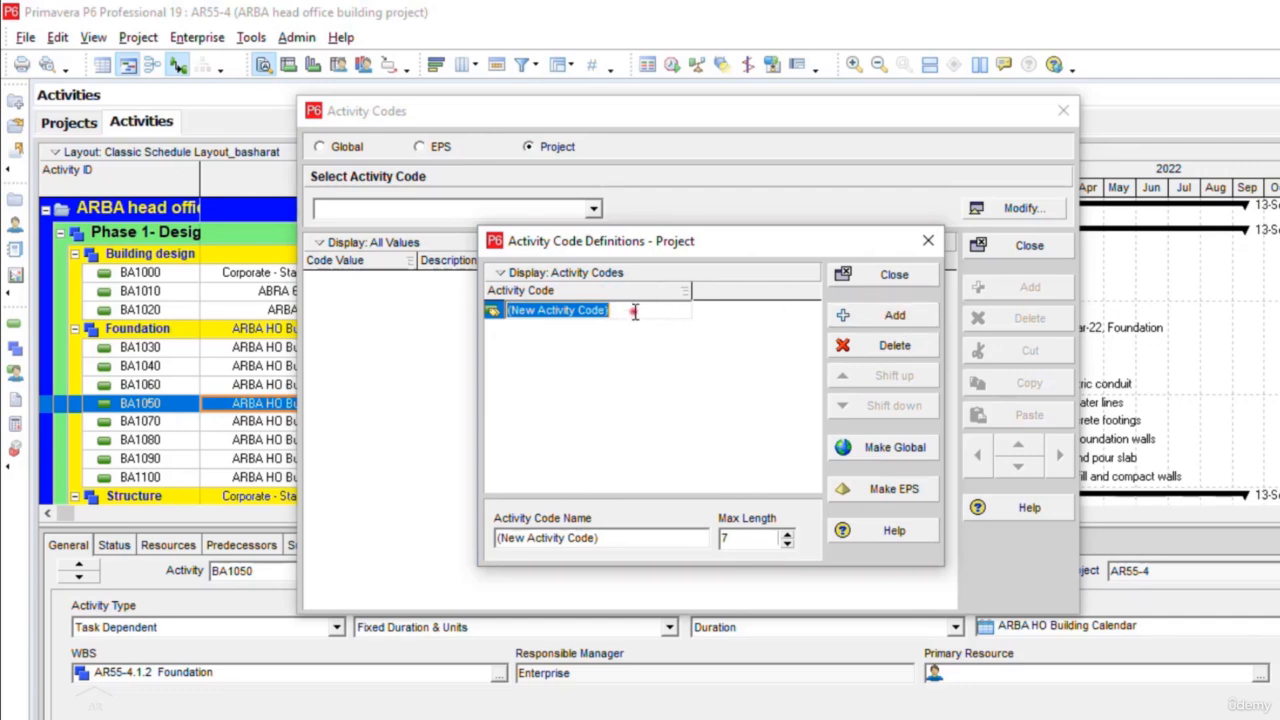
text(S)
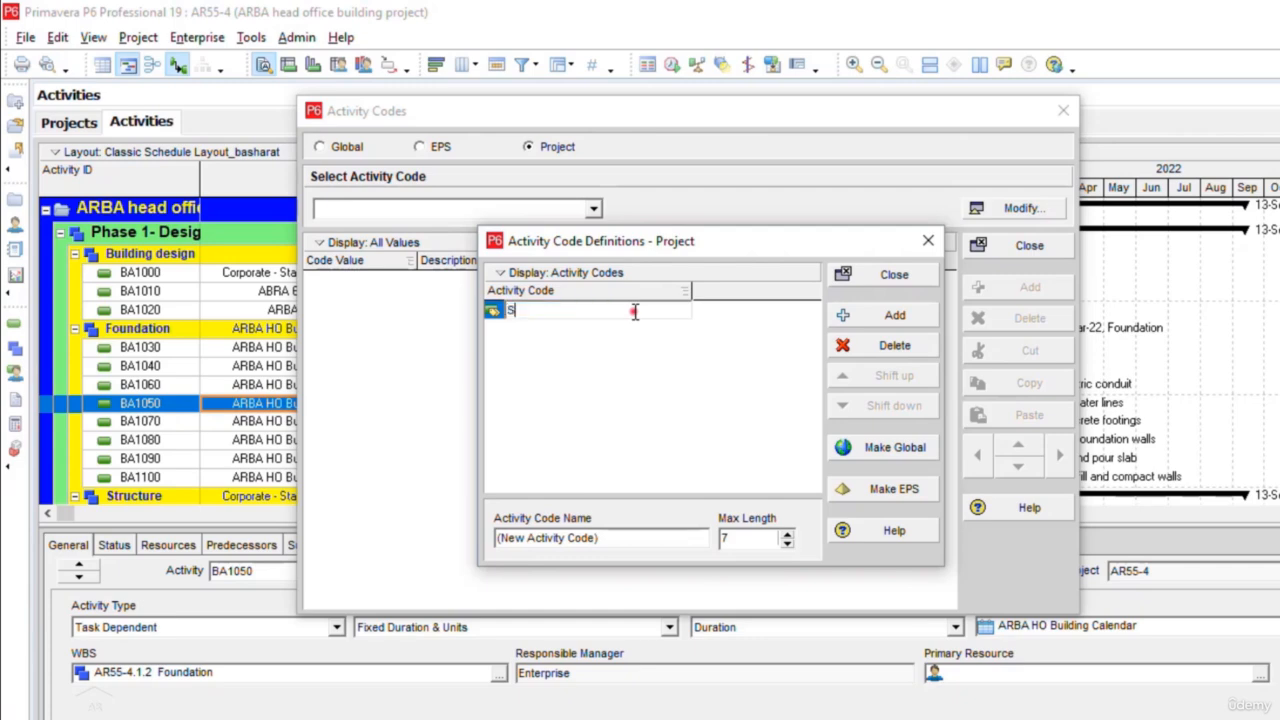
text(ub-Contractors)
click(517, 332)
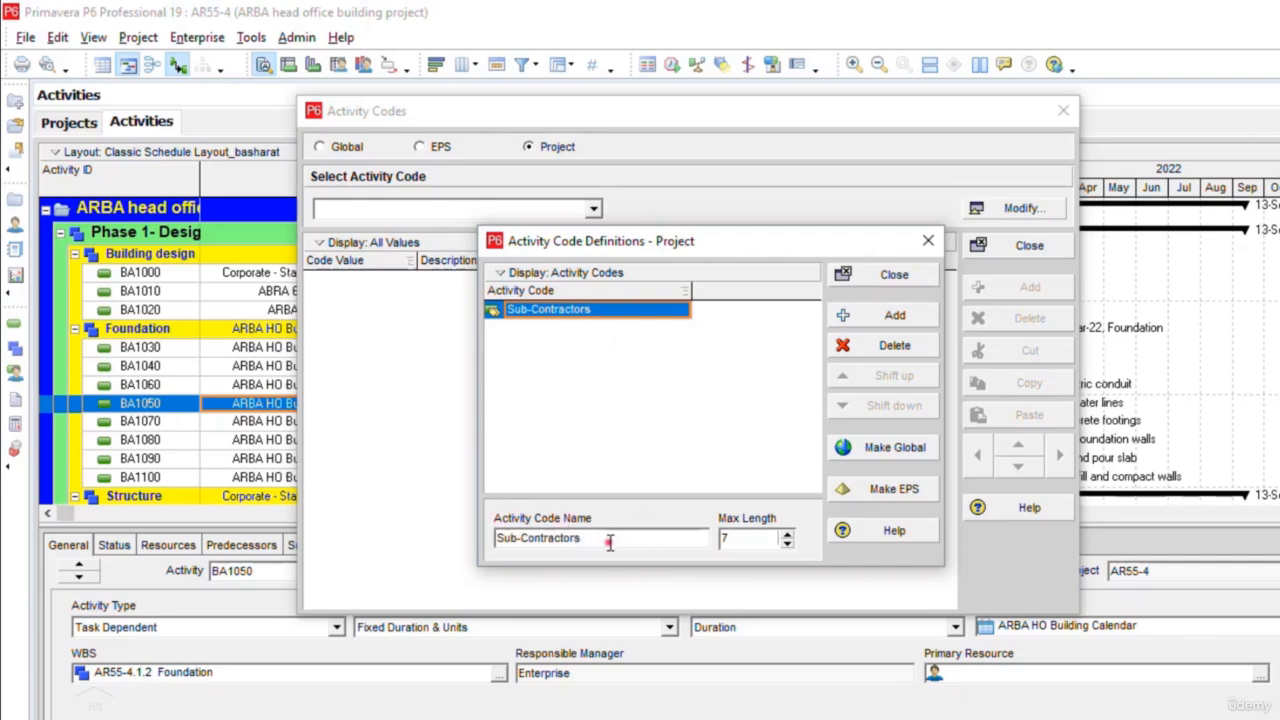
Set the Sub-Contractors code's maximum length to 25 and close the activity code definitions
double_click(756, 538)
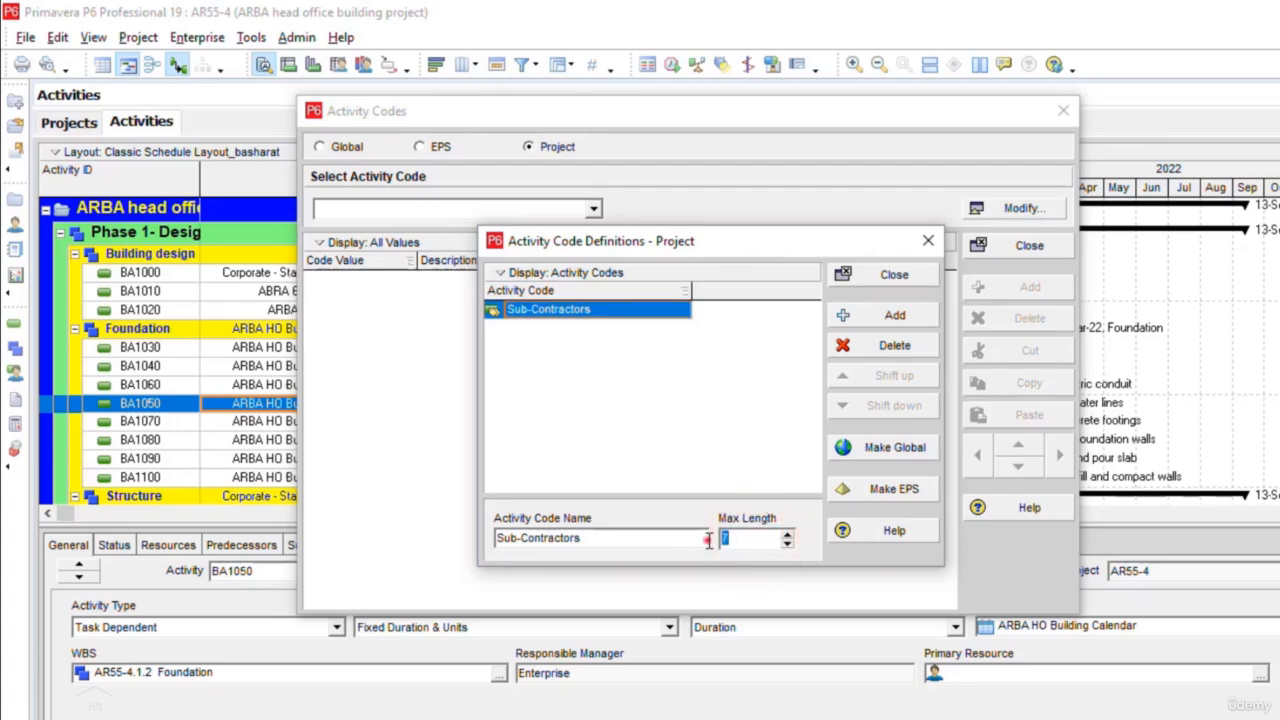
text(25)
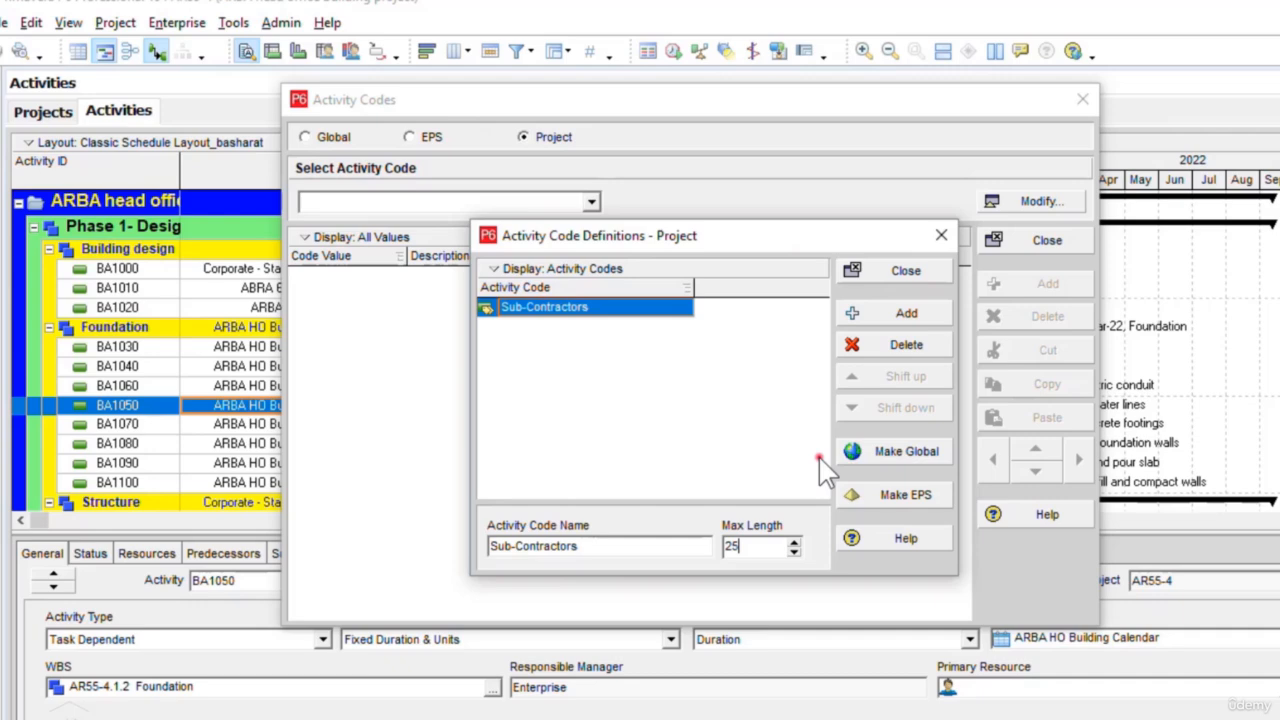
click(906, 273)
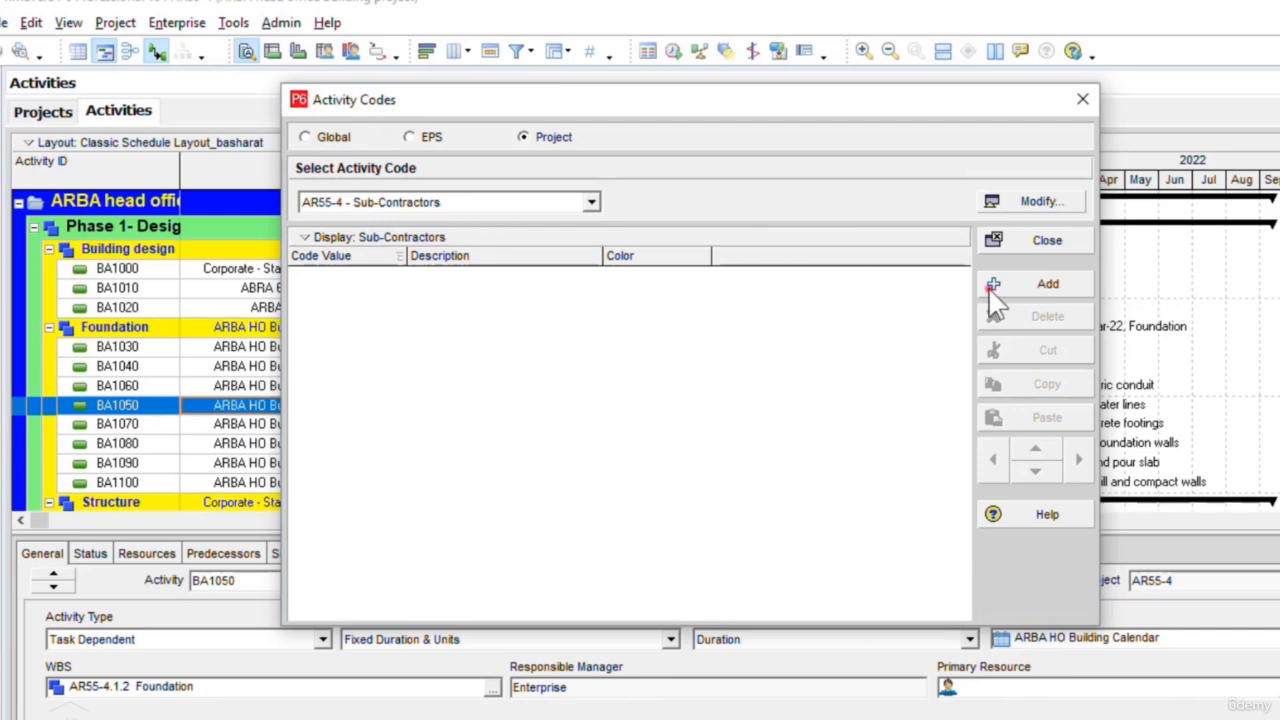
Add a code value Cbc with the description "Cbc Designs" to the Sub-Contractors activity code
click(1027, 292)
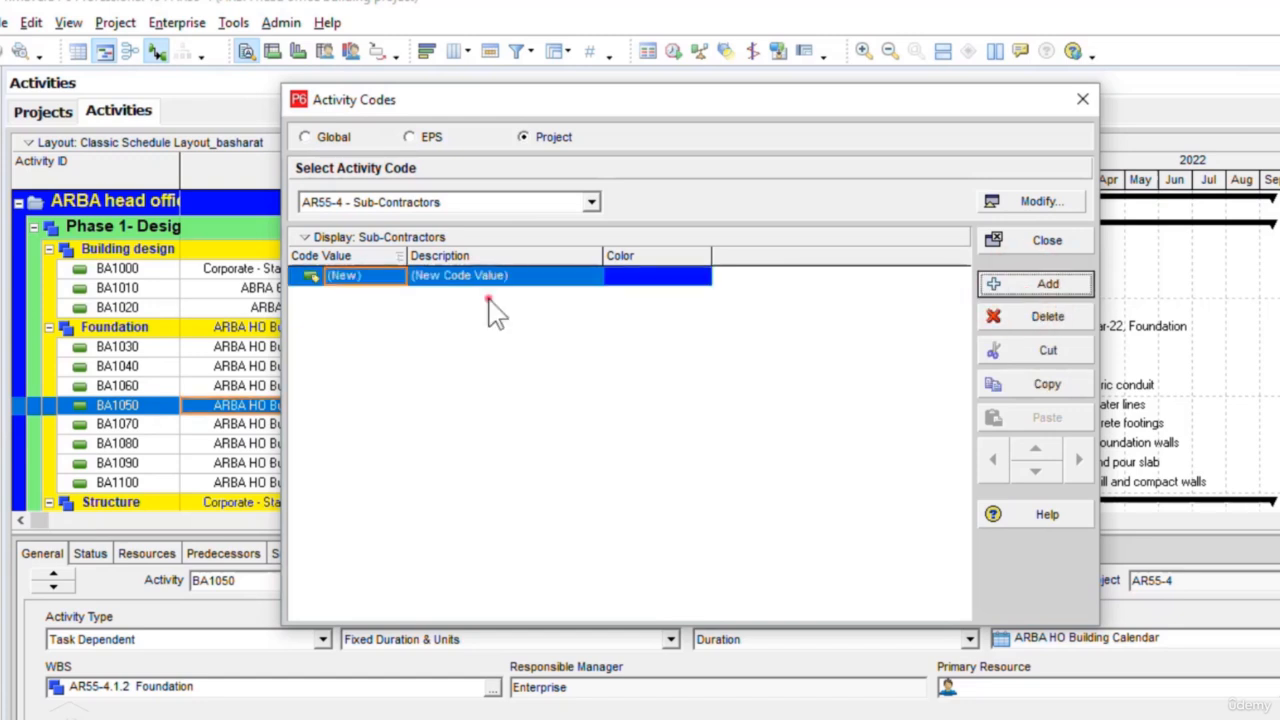
click(390, 278)
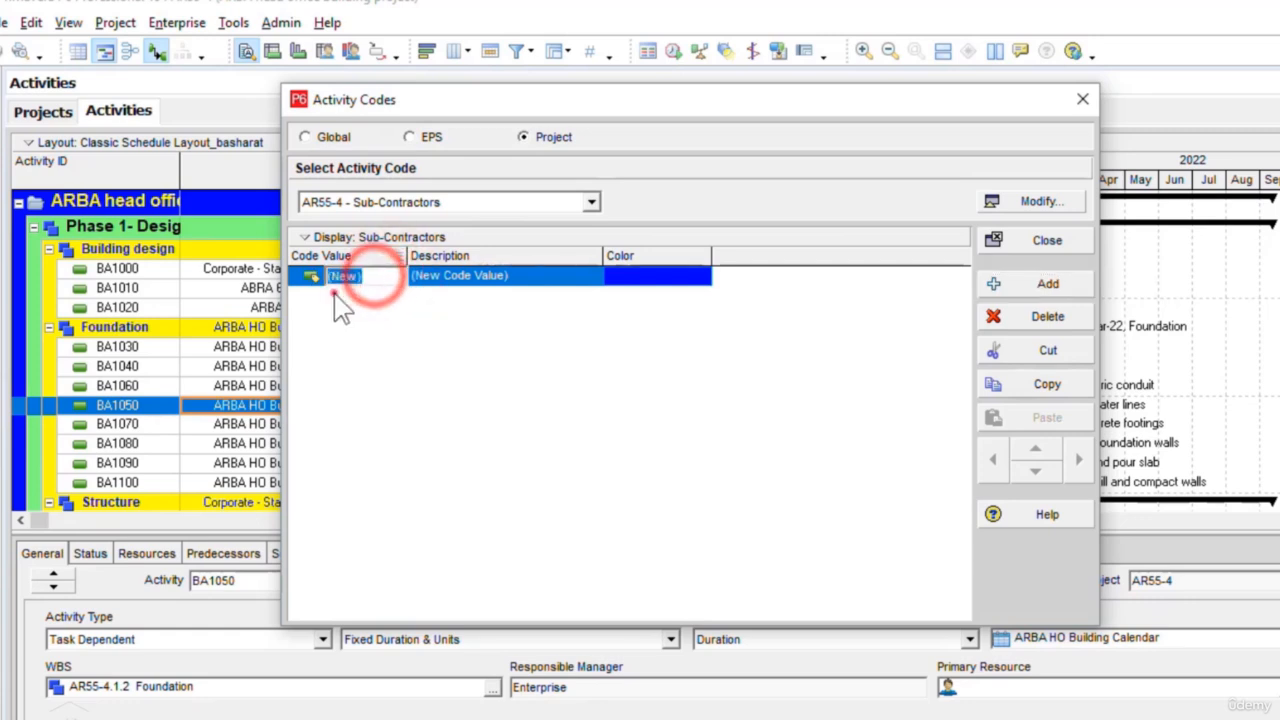
key(BackSpace)
text(Cbc)
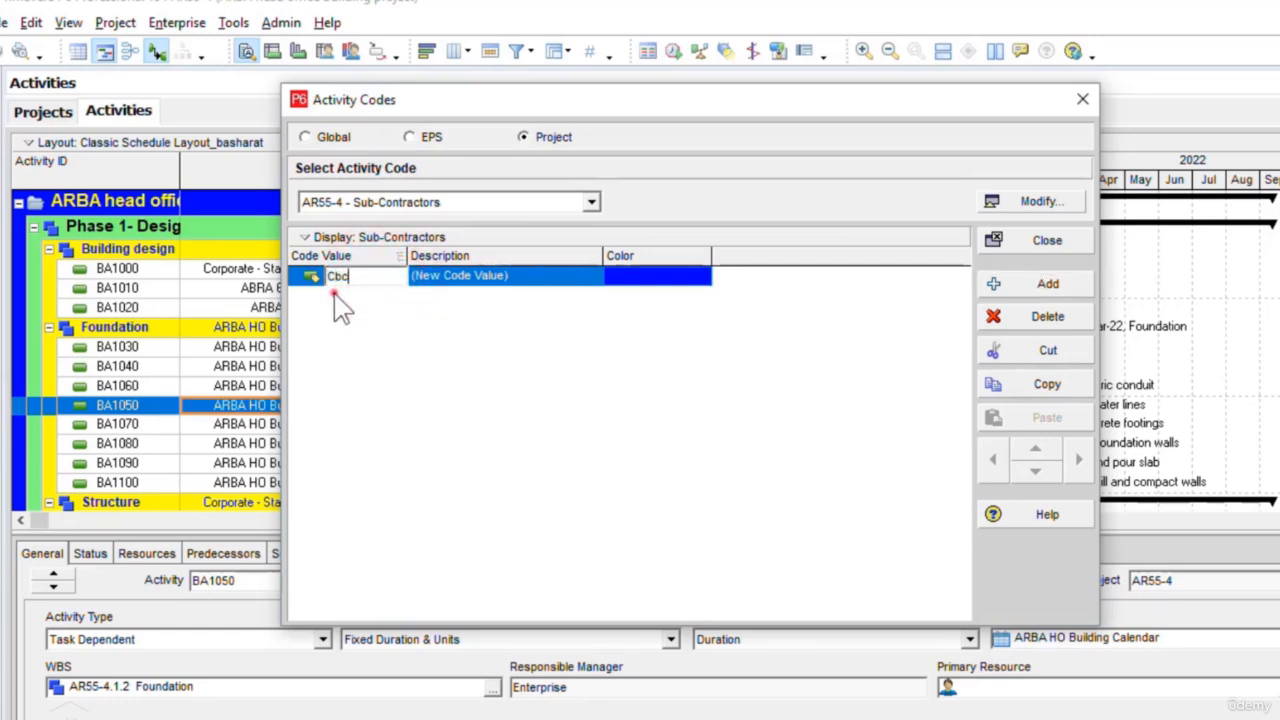
click(533, 278)
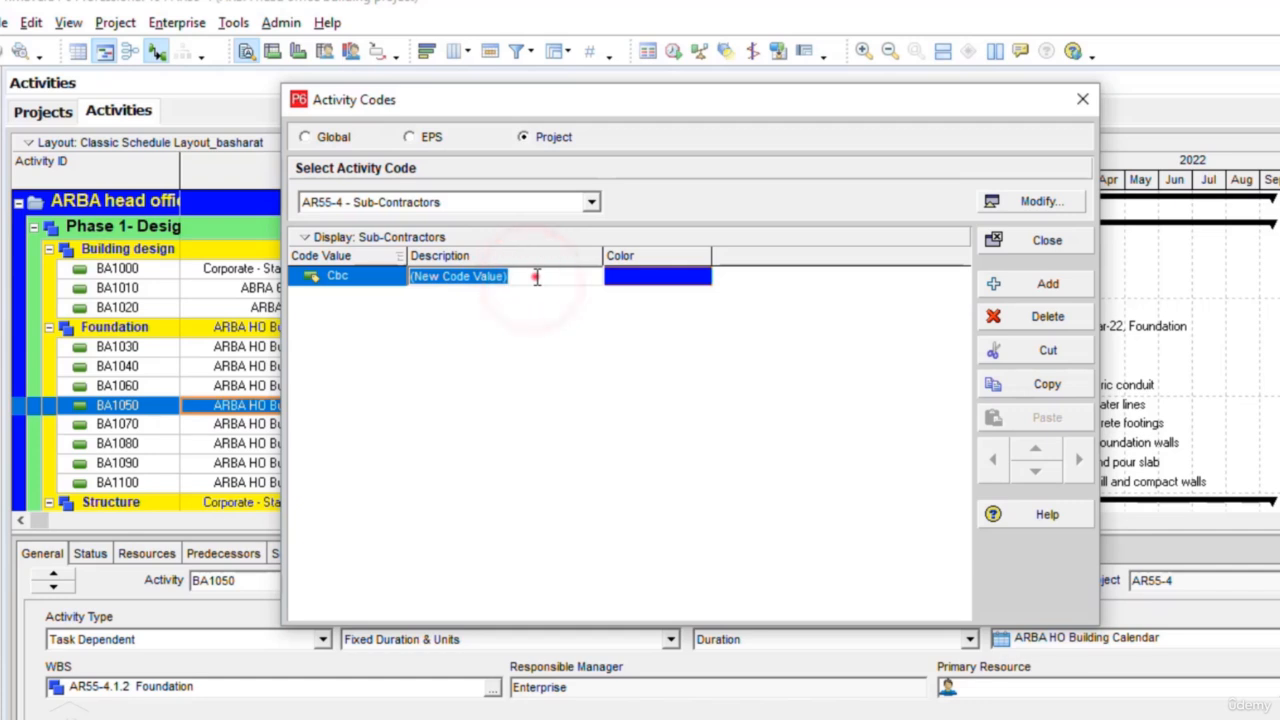
text(Cb)
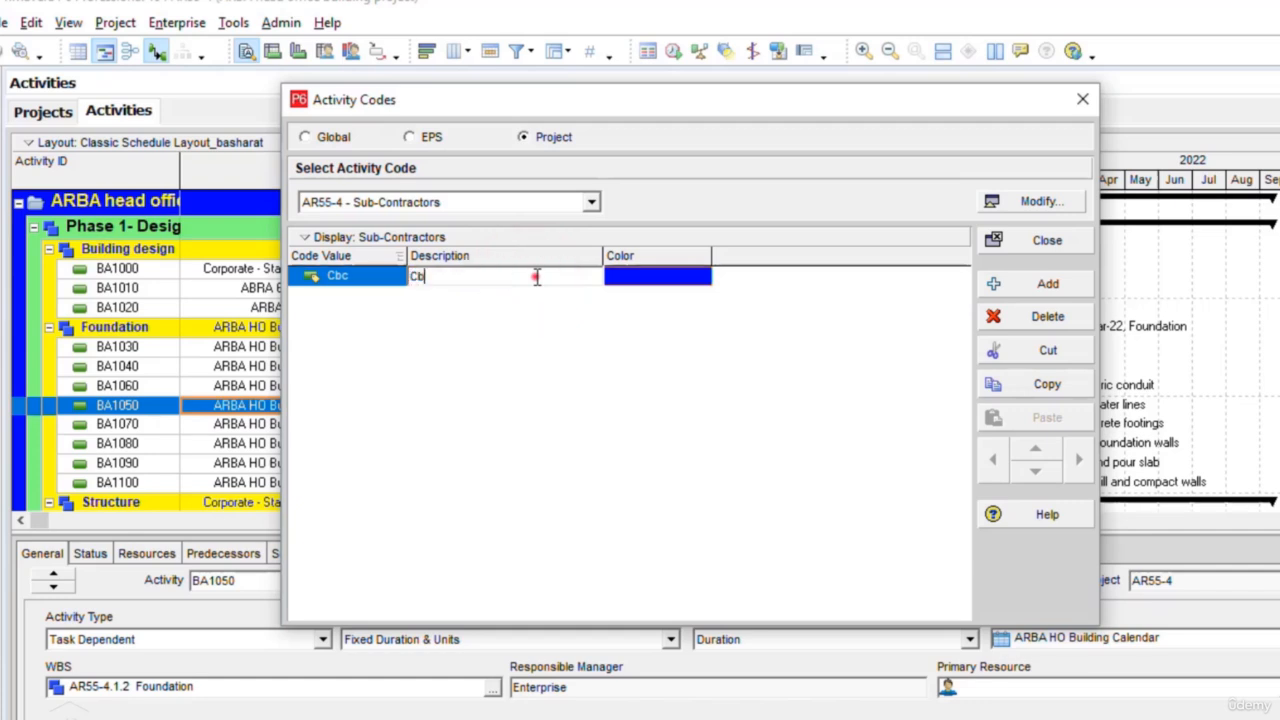
text(c Designs)
click(848, 345)
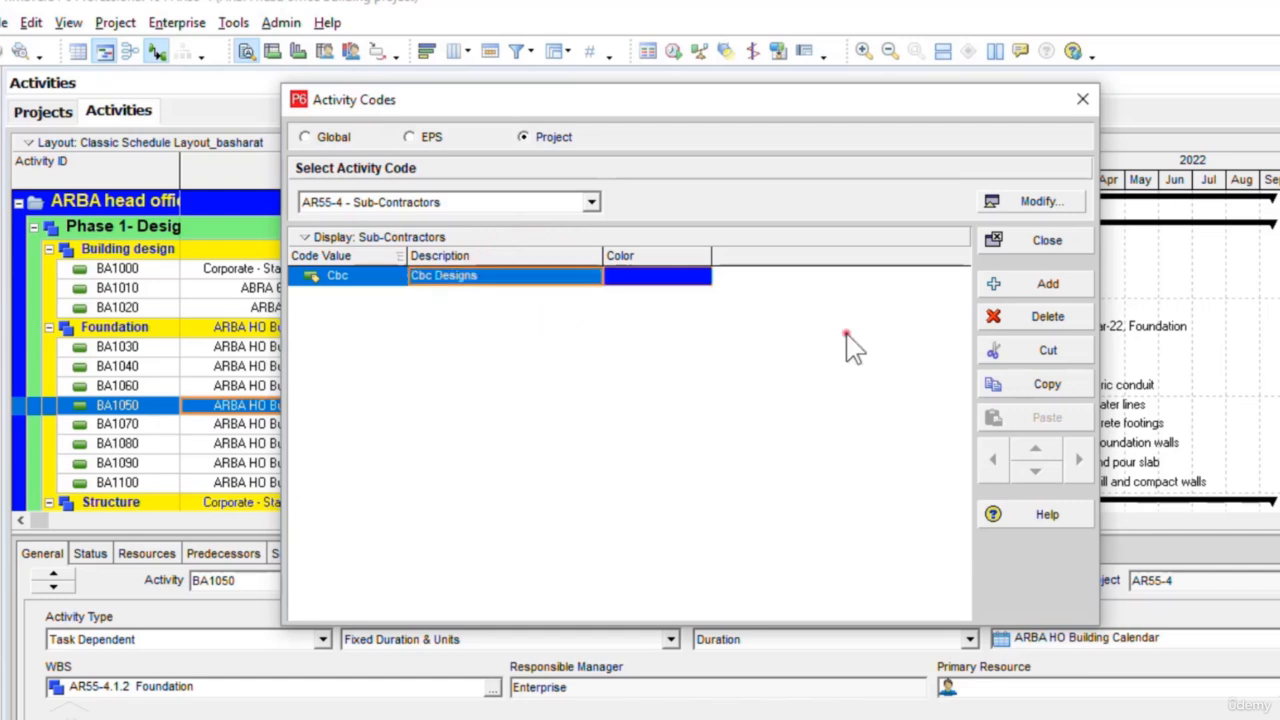
Add a second Sub-Contractors code value, Sunset, with the description "Sunset Construction Services"
click(1041, 290)
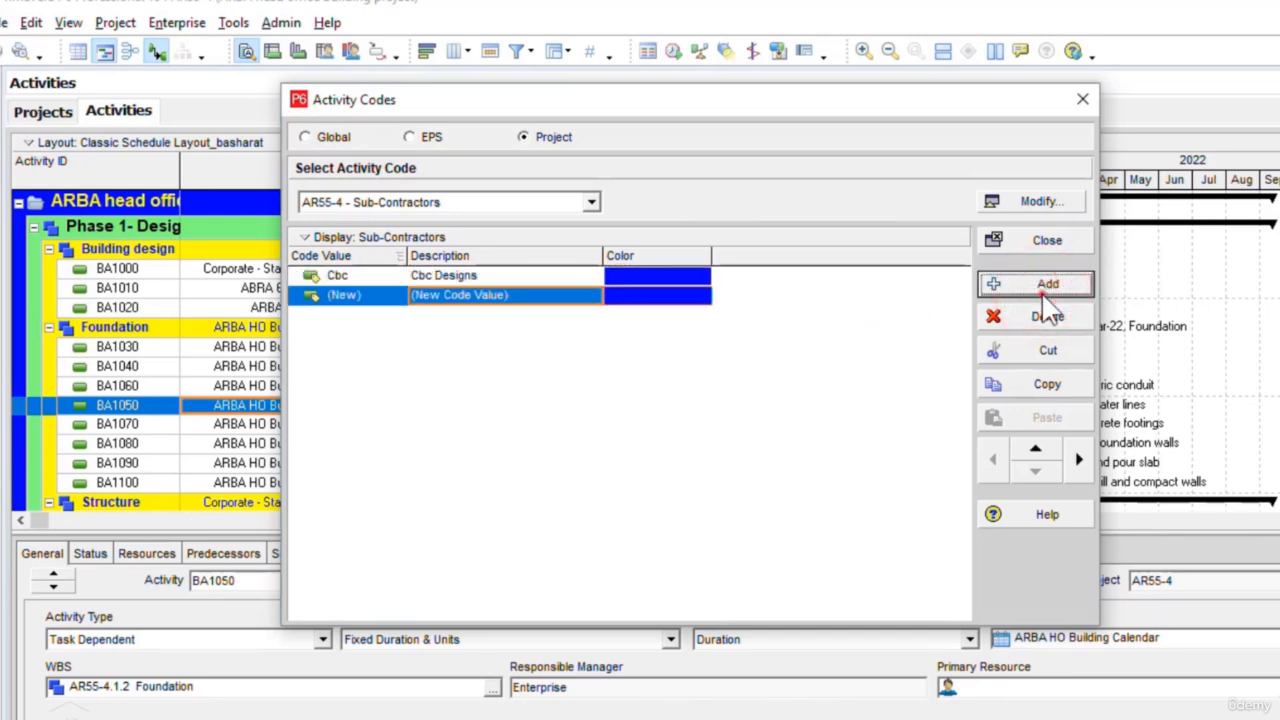
click(387, 295)
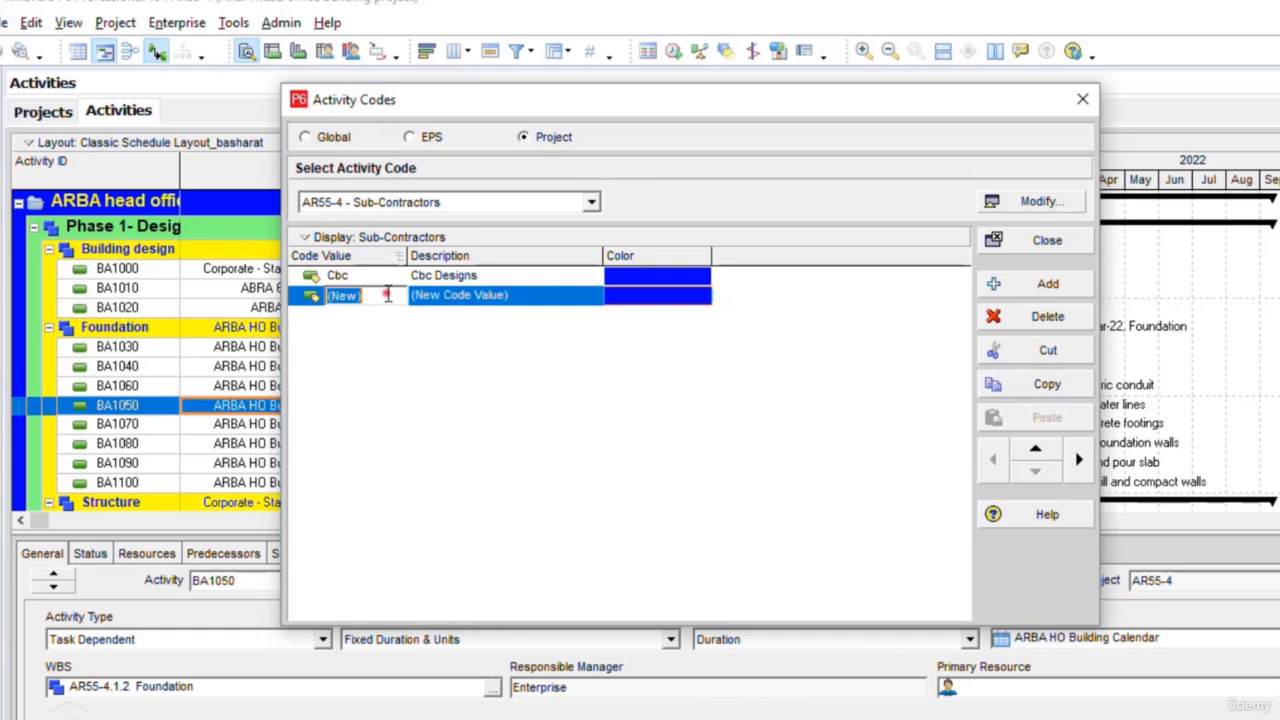
text(Sunset)
click(549, 295)
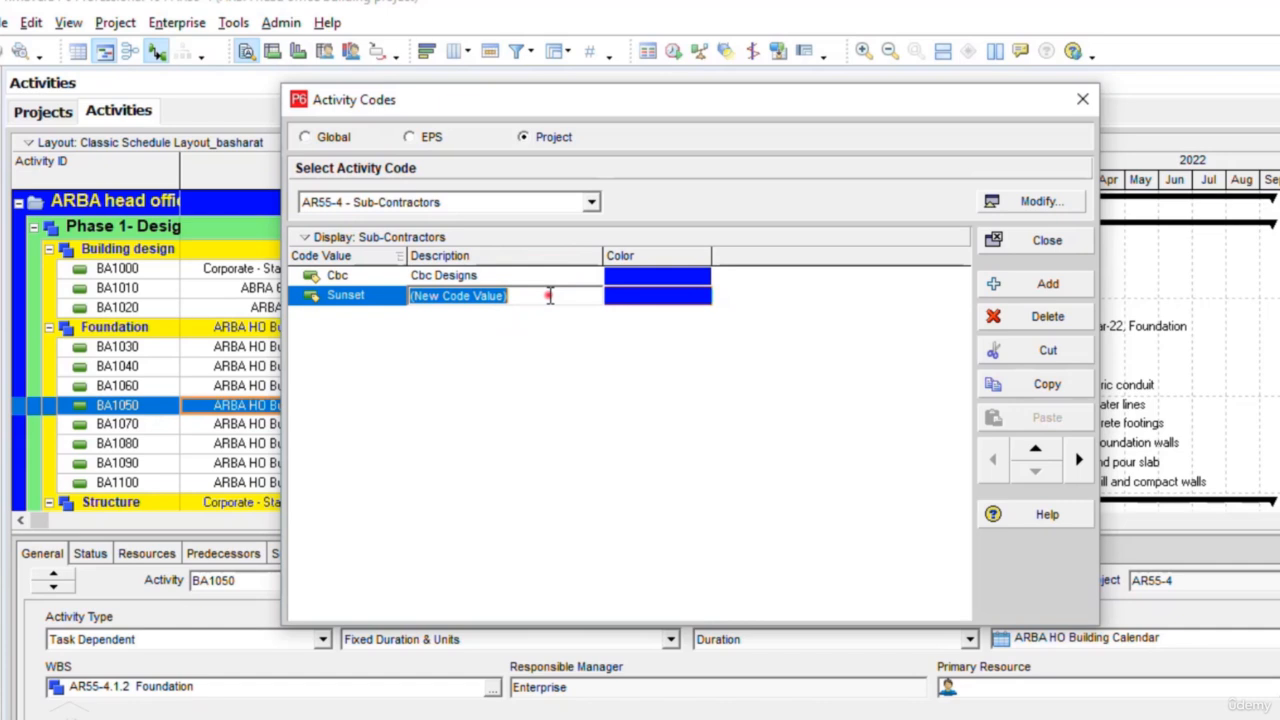
text(Sunset Construc)
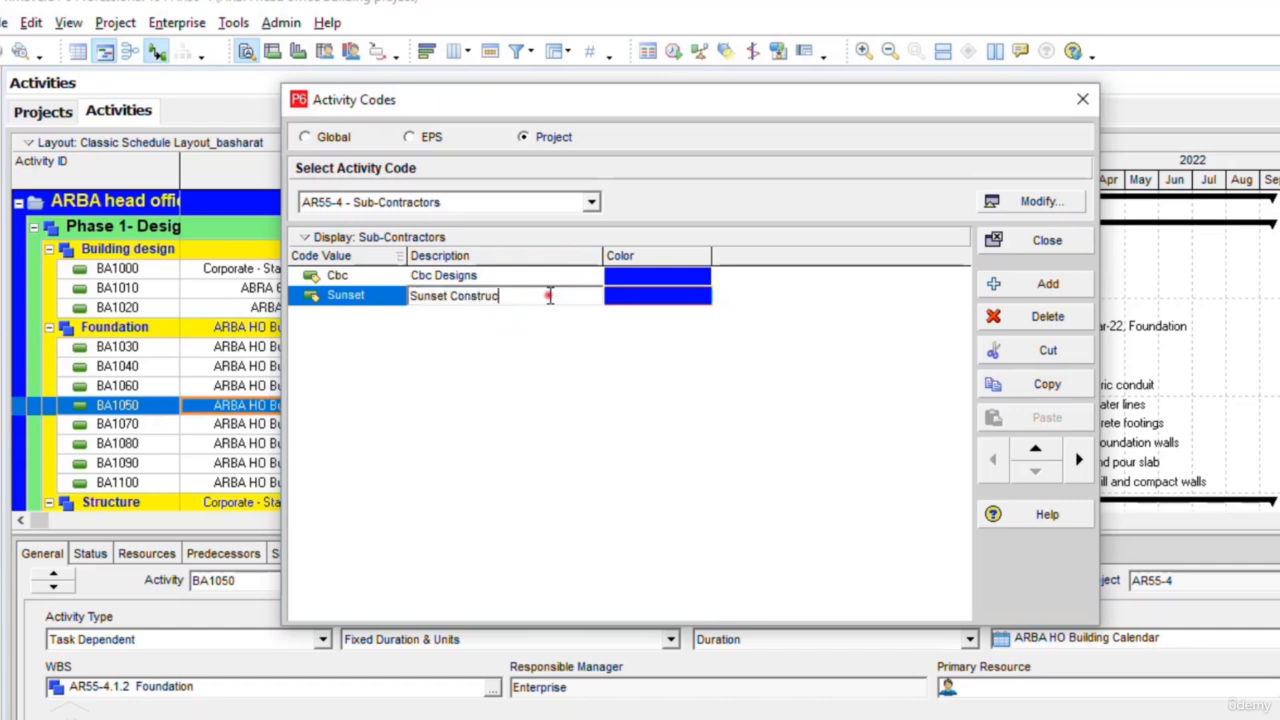
text(tion Services)
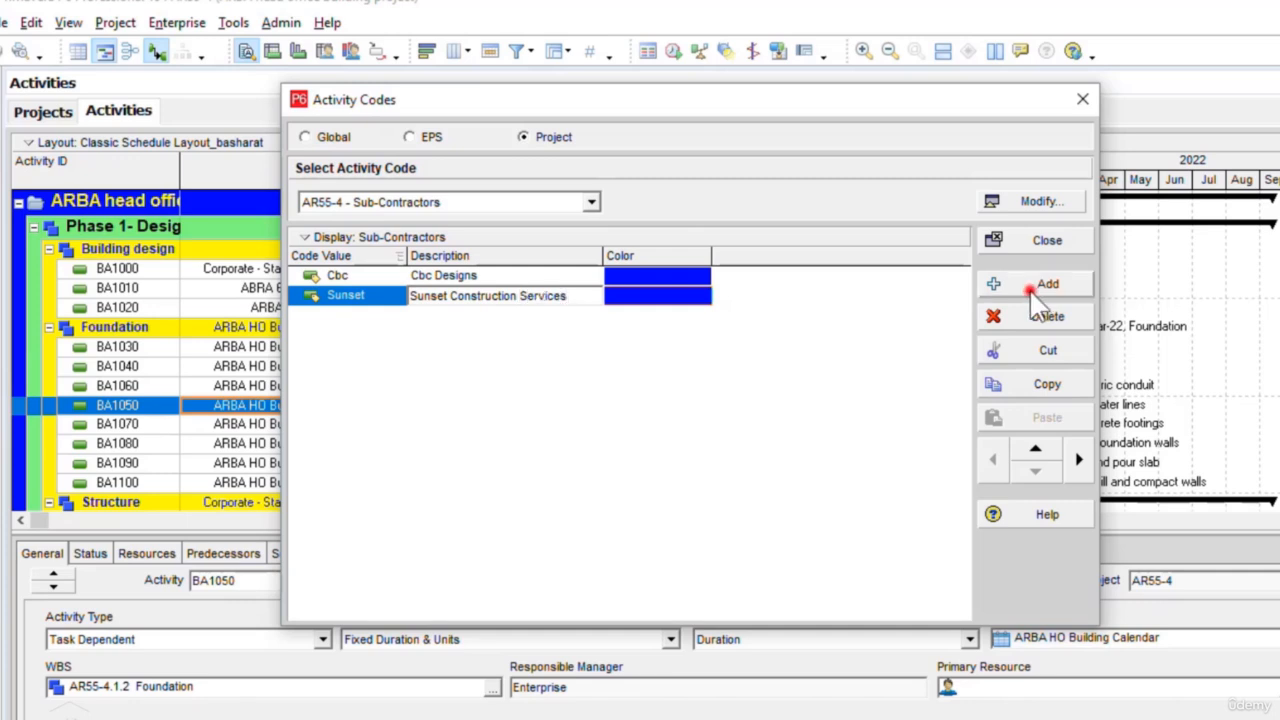
Add a third Sub-Contractors code value, Baytown, with the description "Baytown Bulders"
click(1035, 292)
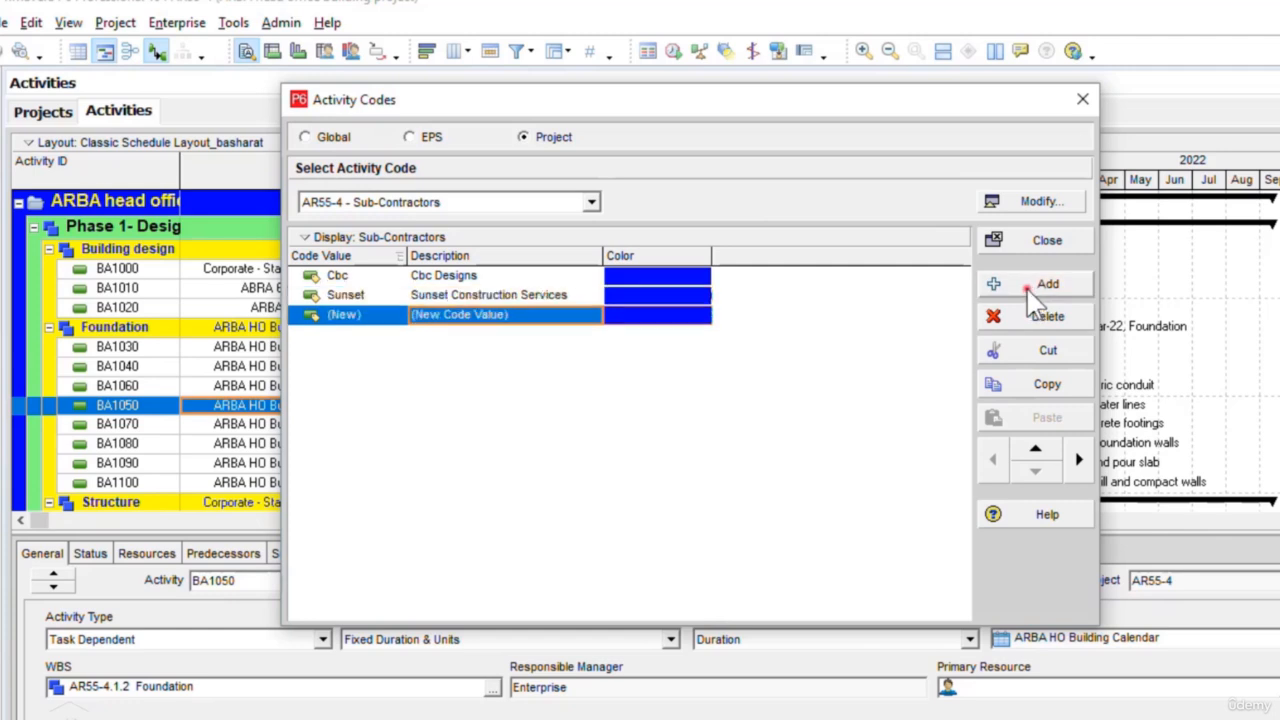
click(388, 316)
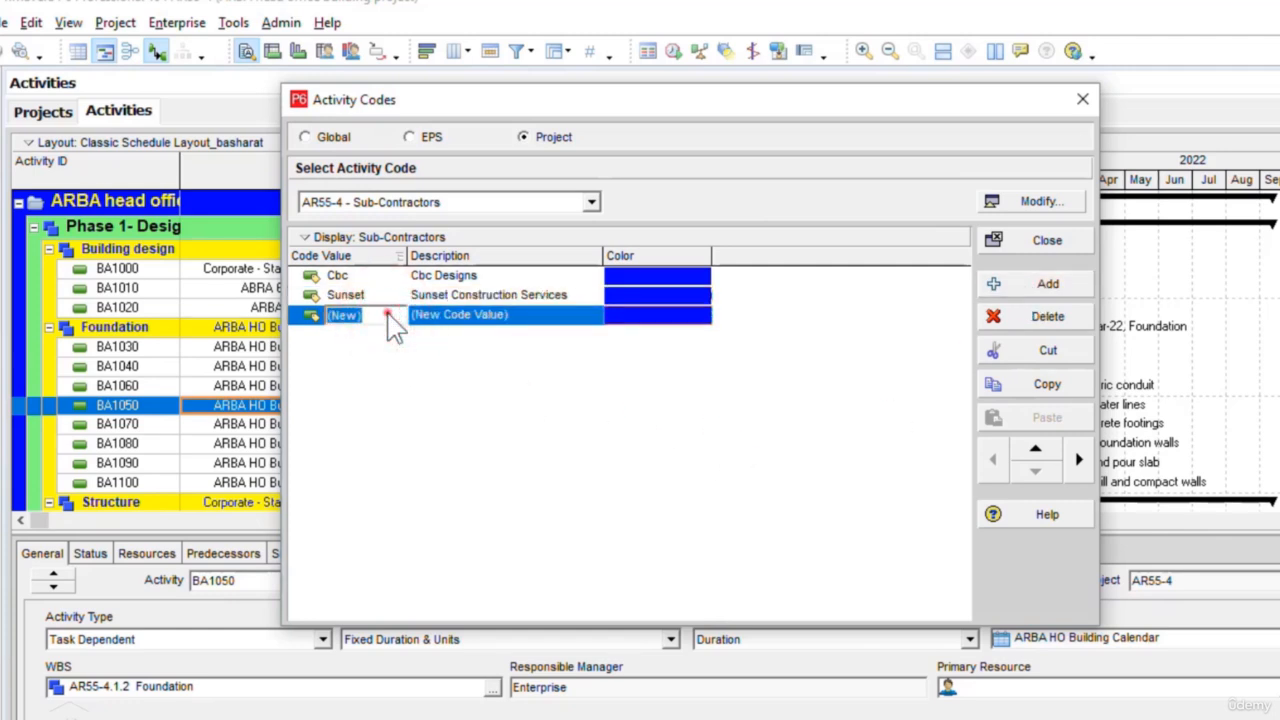
text(Baytown)
click(518, 318)
click(527, 318)
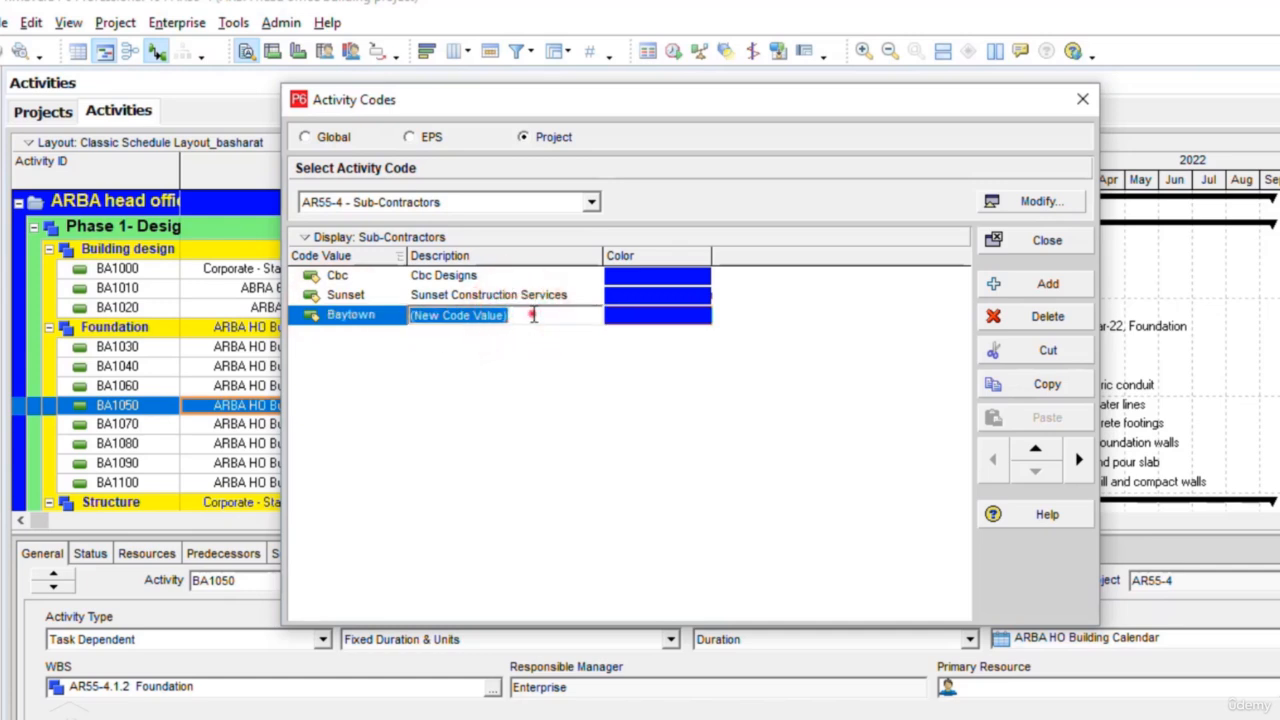
text(Baytown)
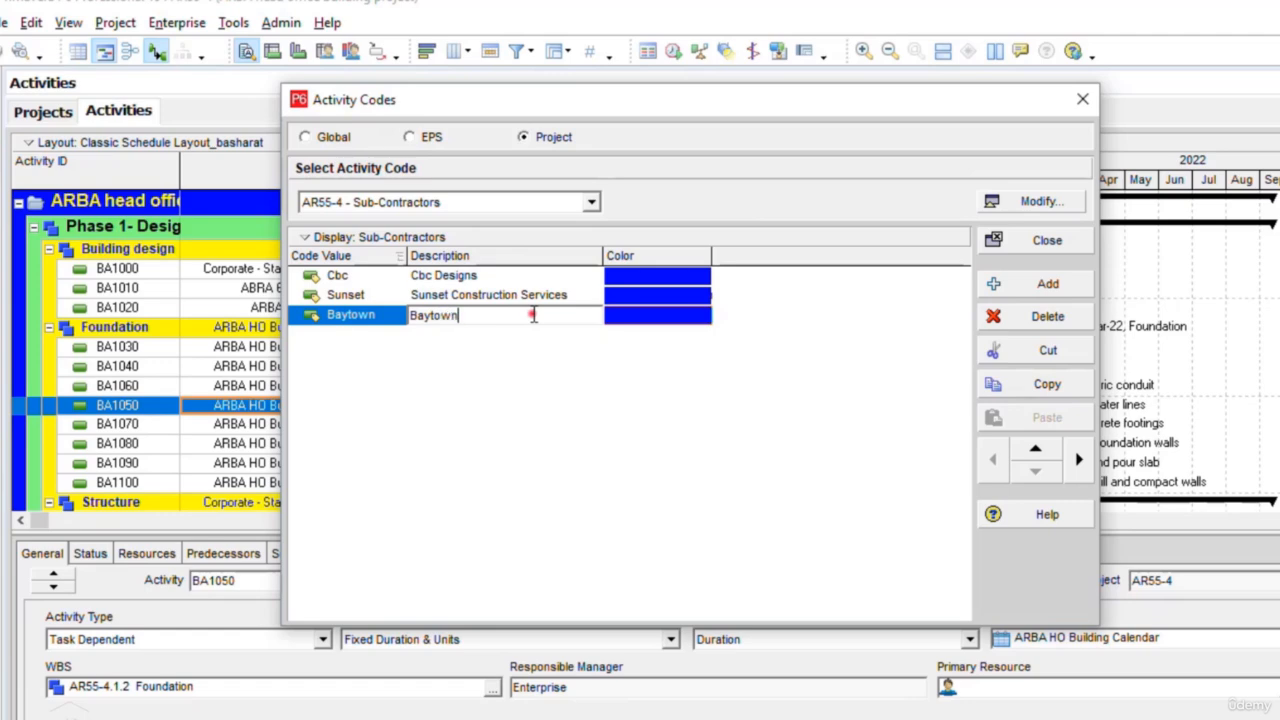
text( Builders)
click(418, 375)
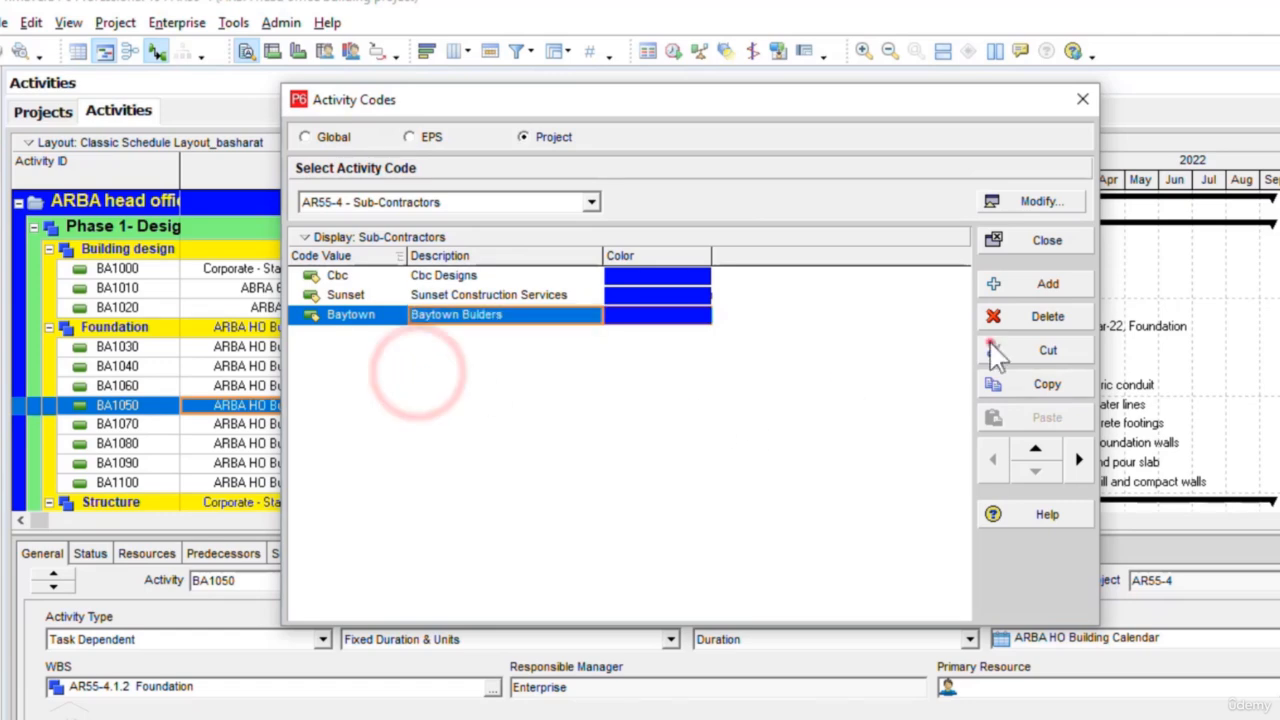
Add a fourth Sub-Contractors code value, Casa, with the description "Casa Engineering"
click(1062, 289)
click(1063, 289)
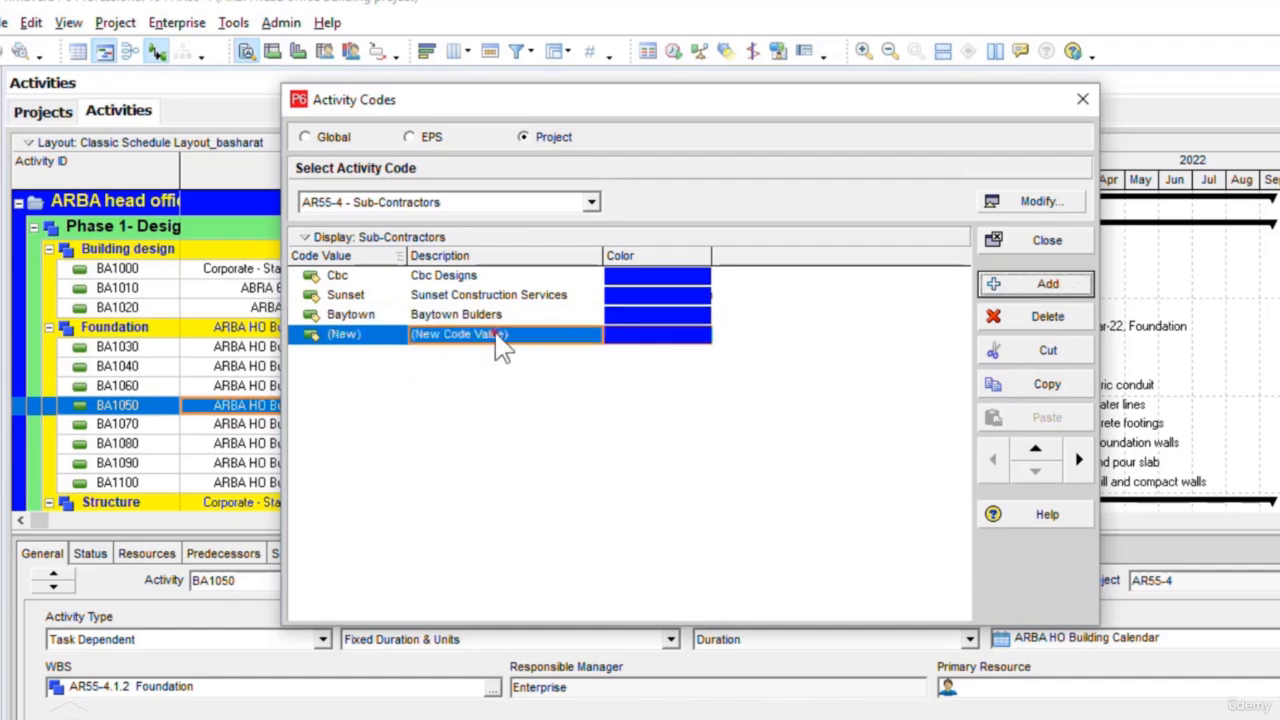
click(383, 334)
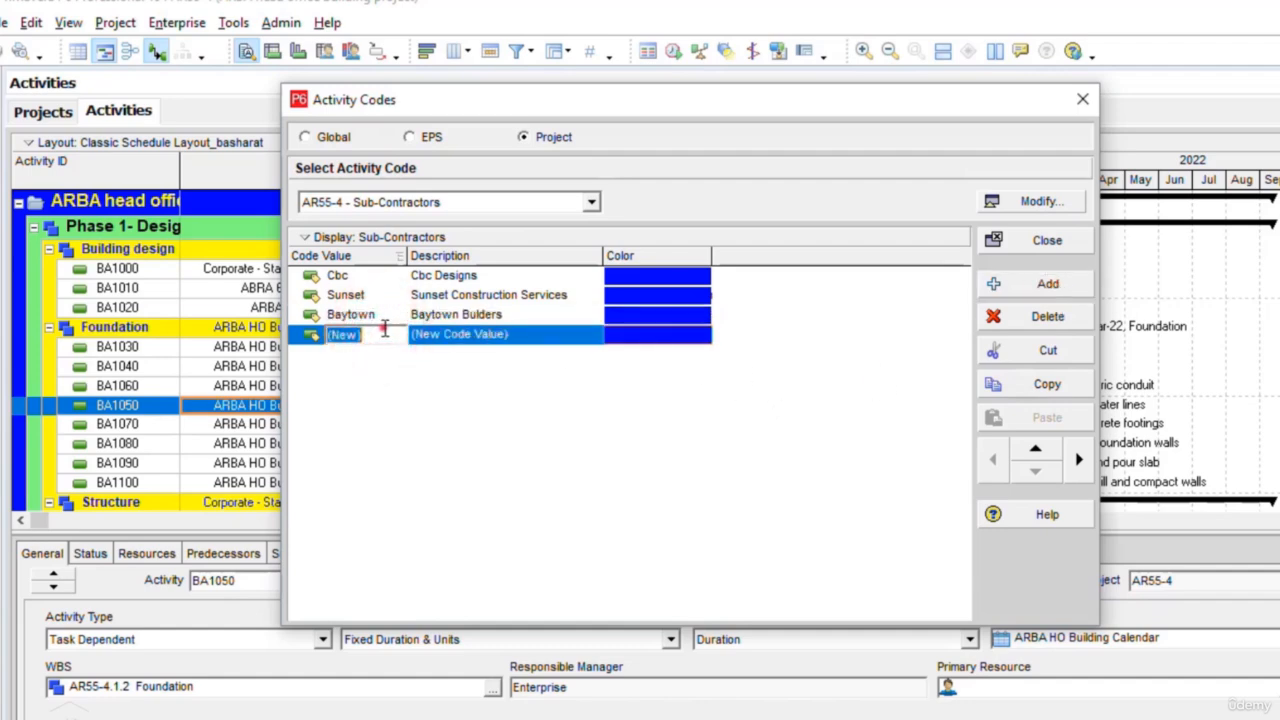
text(Casa)
click(541, 335)
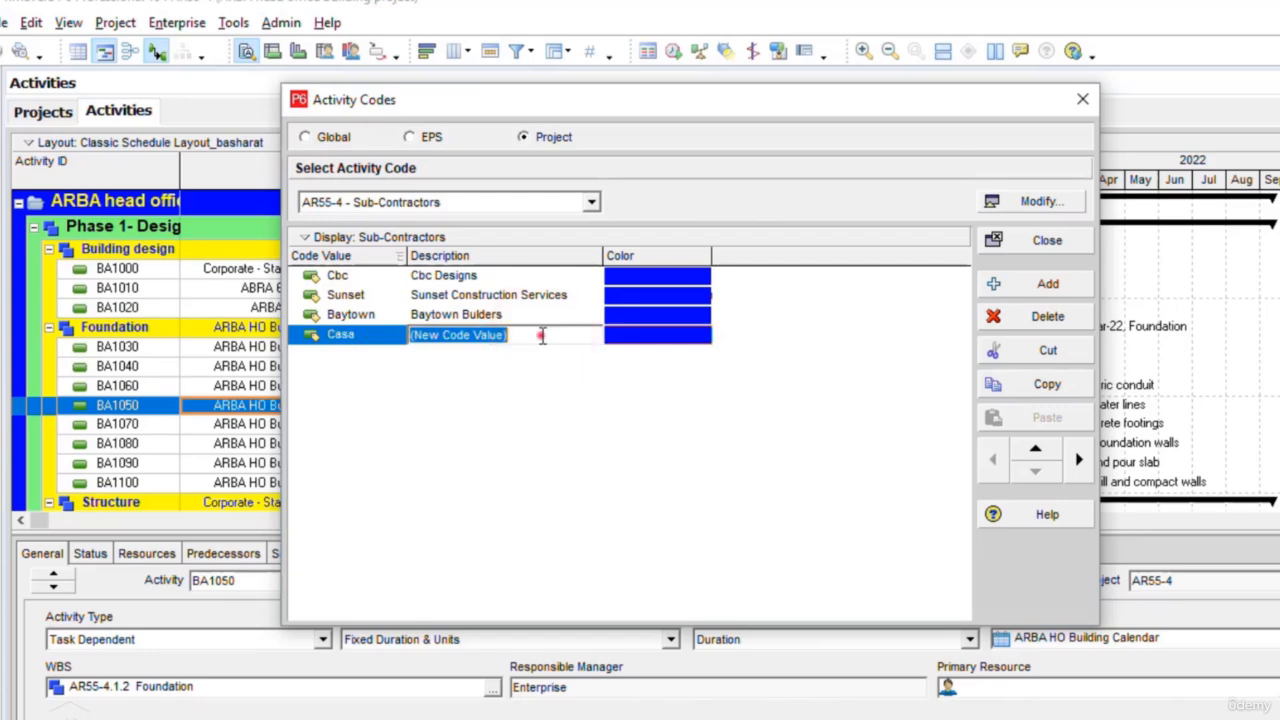
text(Casa)
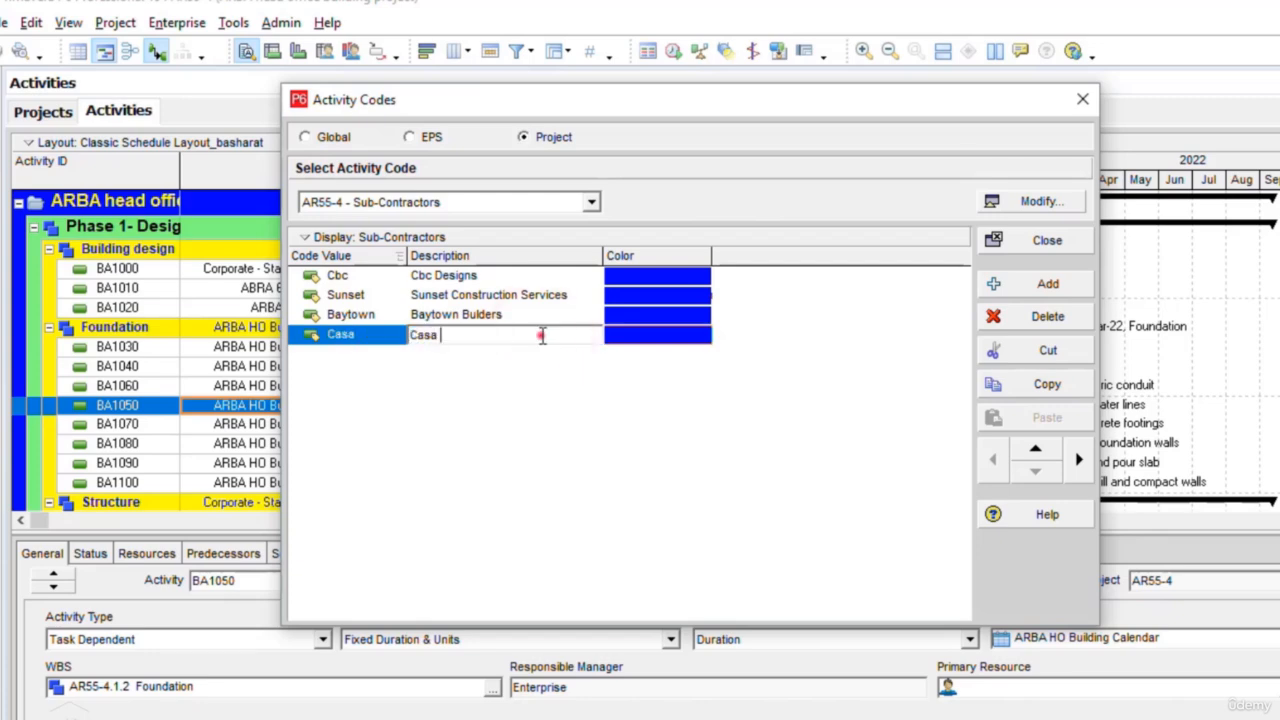
text( Engineering)
key(Return)
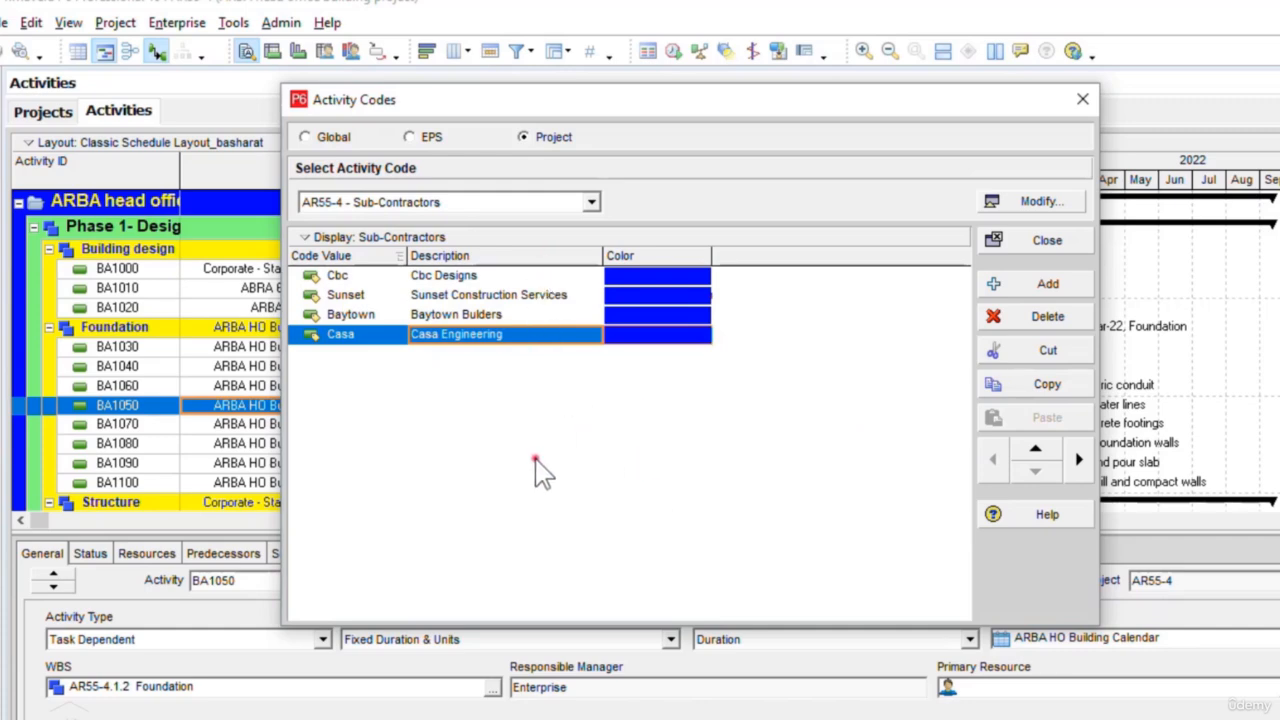
click(769, 397)
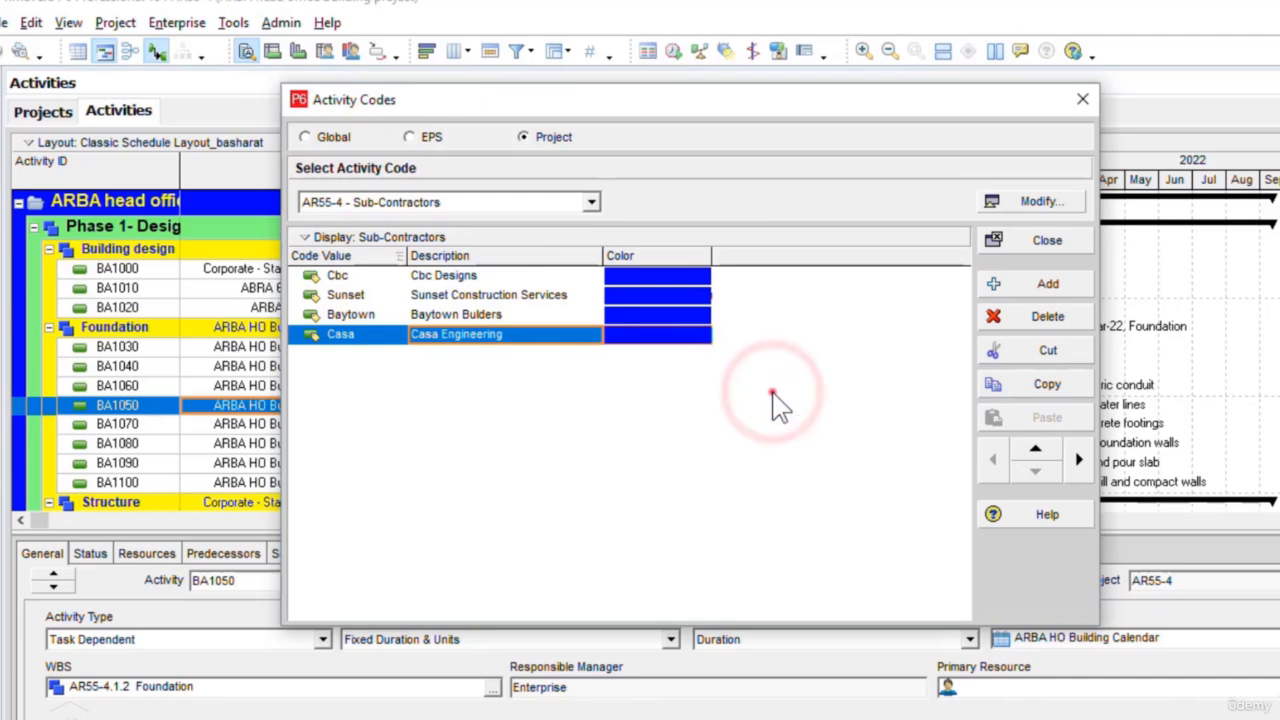
Review the available colors for the Sunset code value, keep its current color and close the activity codes
double_click(678, 291)
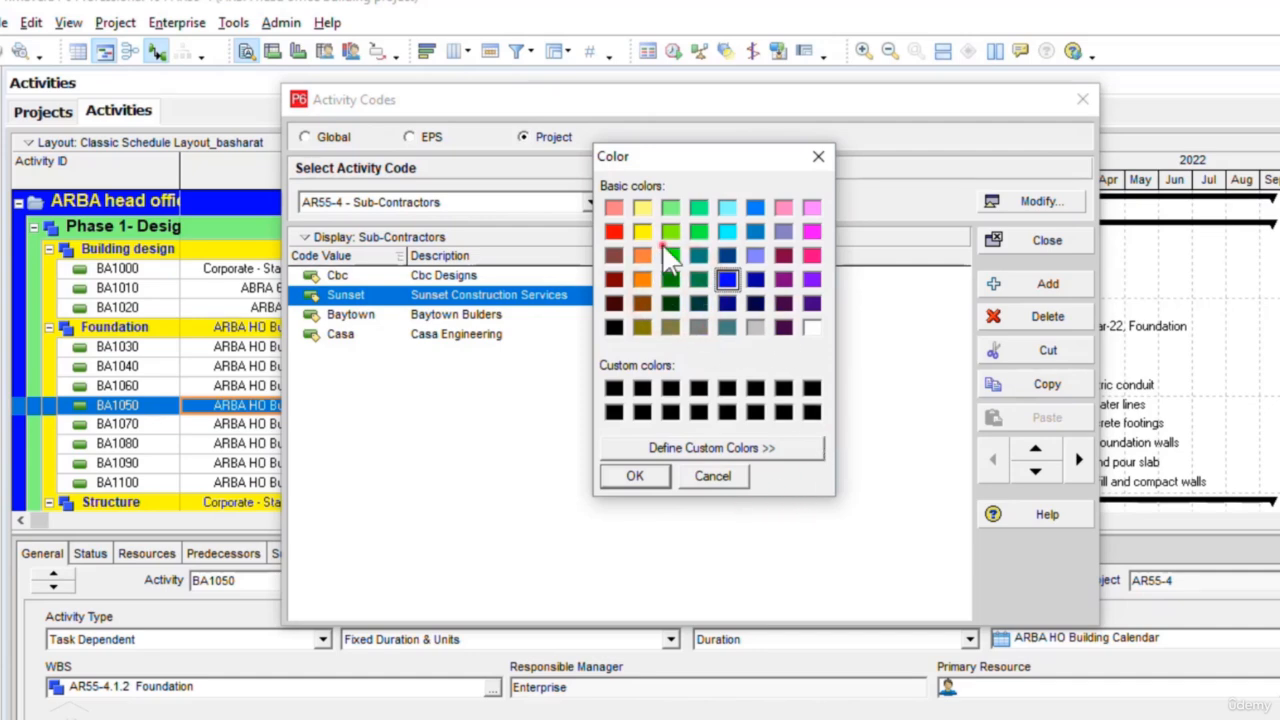
click(648, 472)
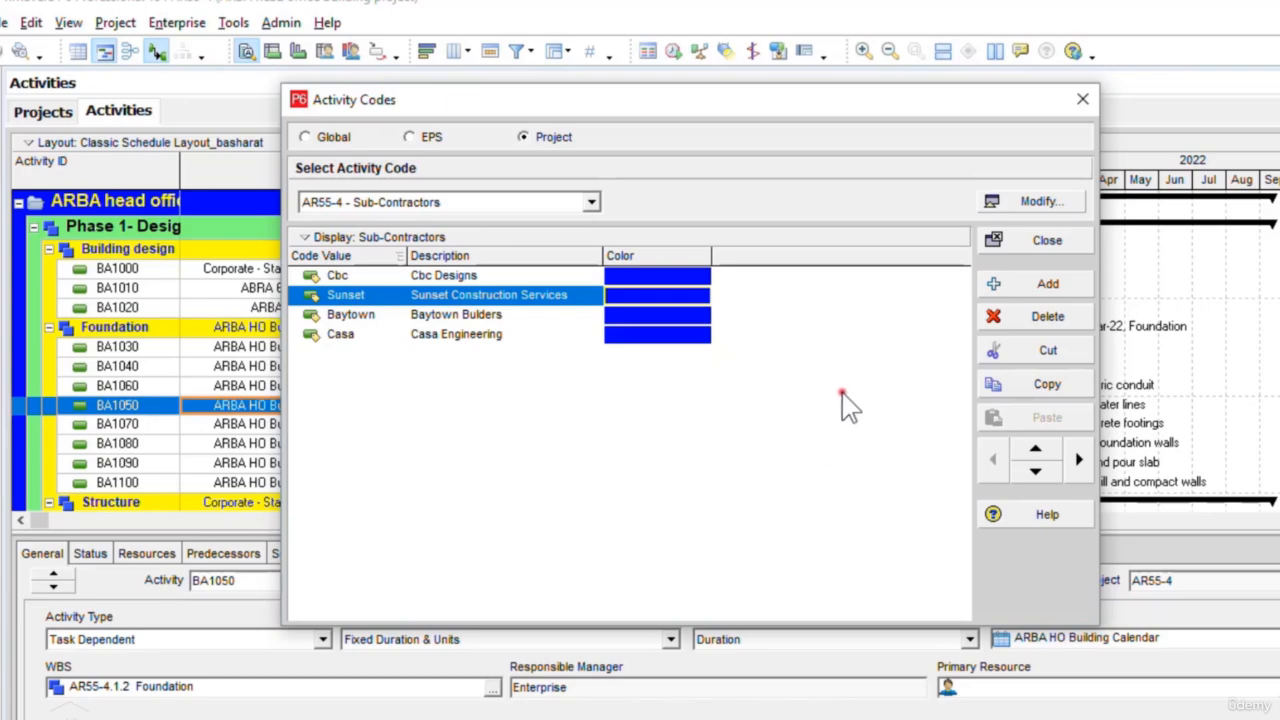
click(1050, 241)
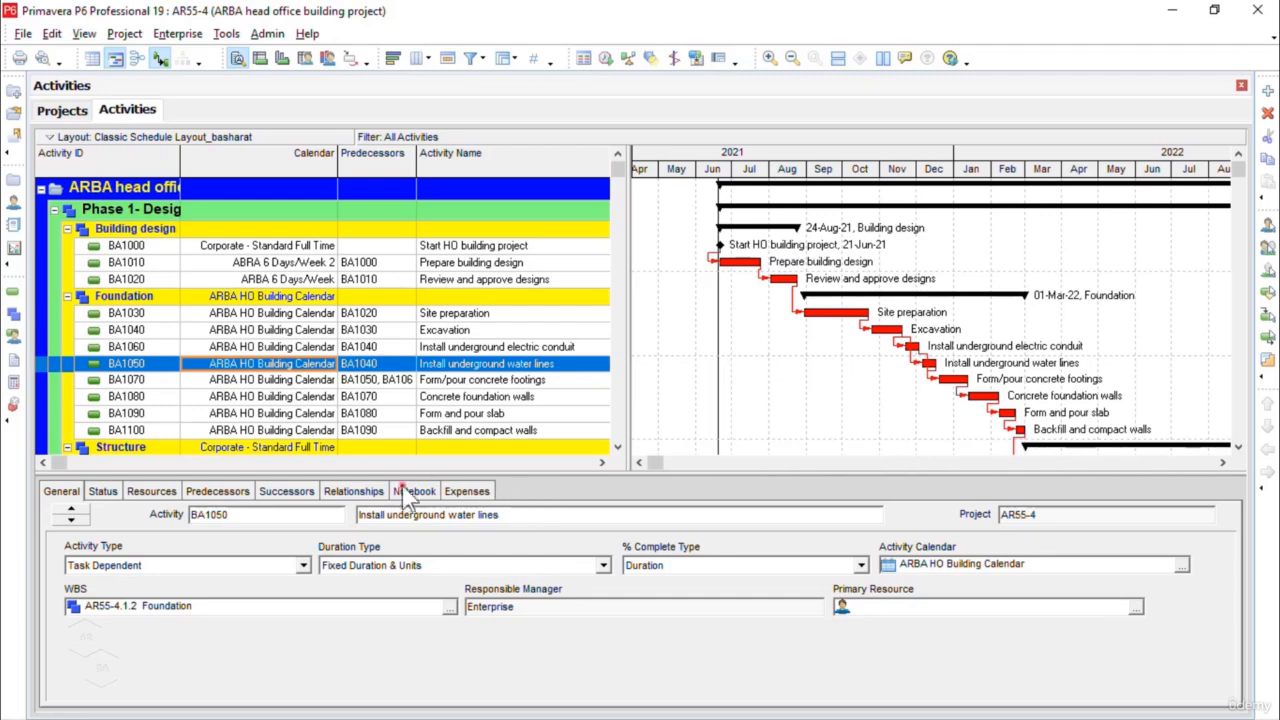
Customize the activity details to include Codes among the displayed tabs
right_click(428, 492)
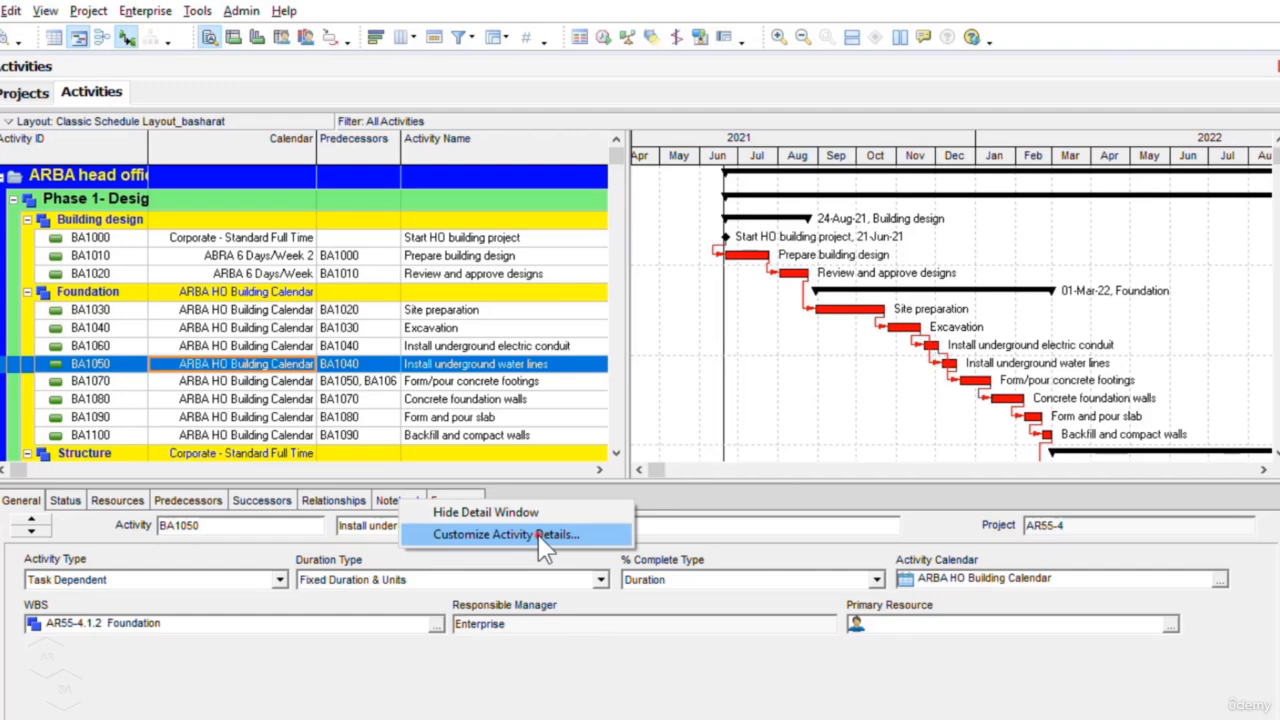
click(540, 540)
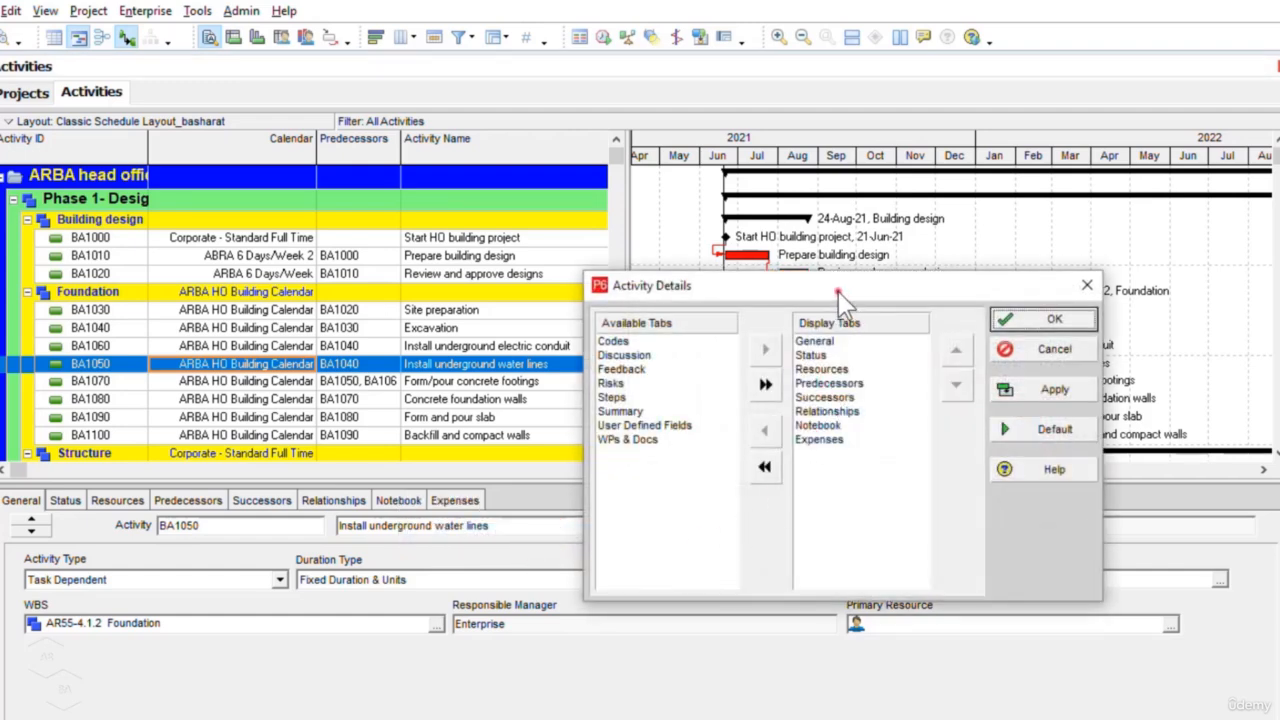
click(838, 292)
drag(838, 292, 737, 198)
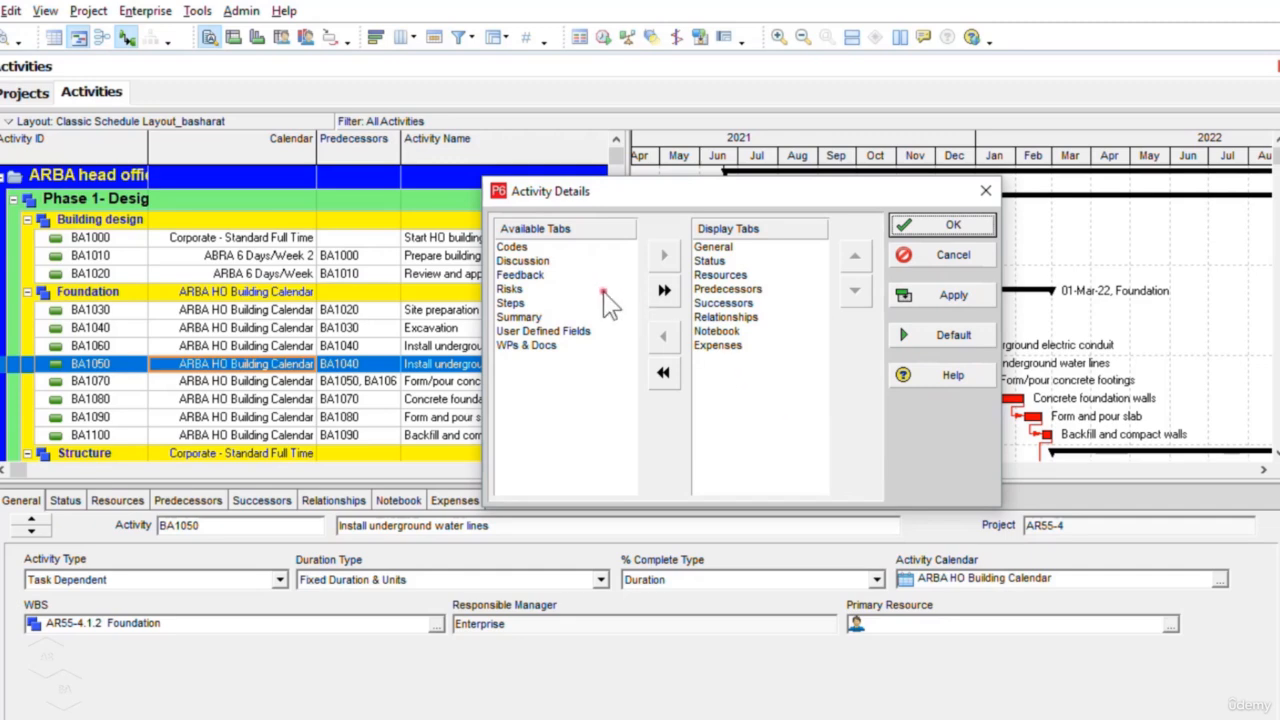
click(563, 250)
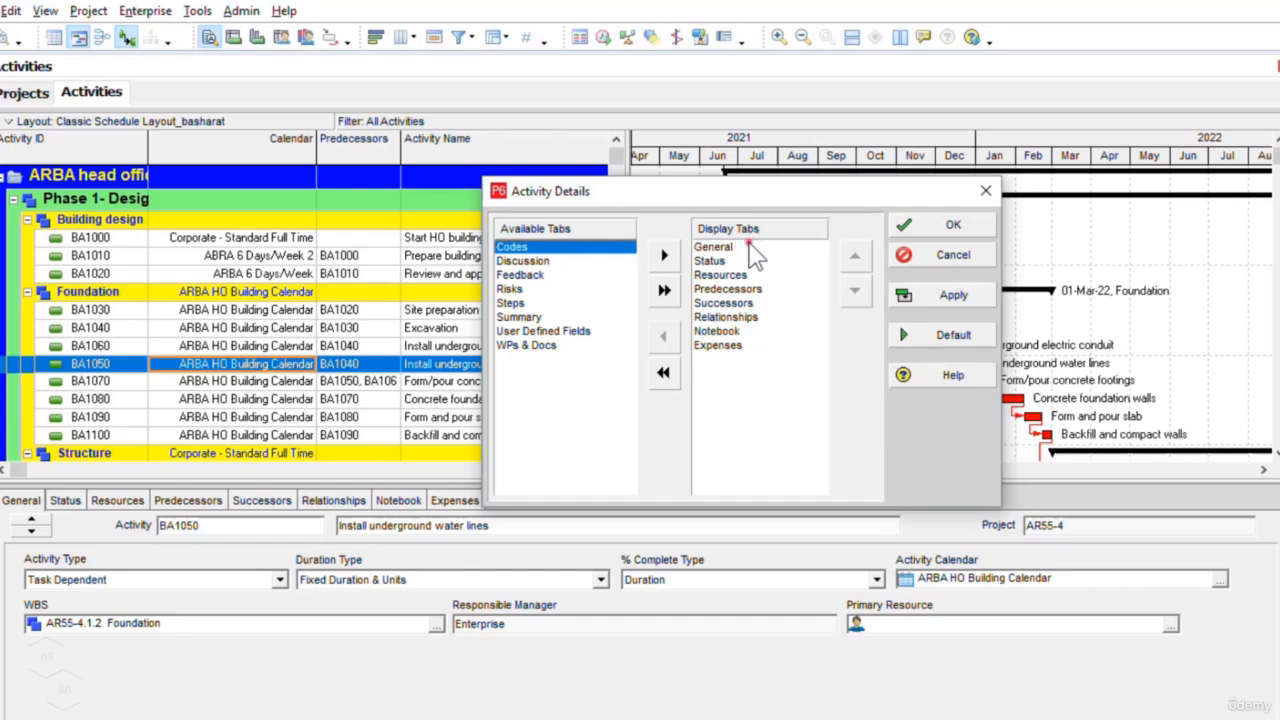
click(664, 257)
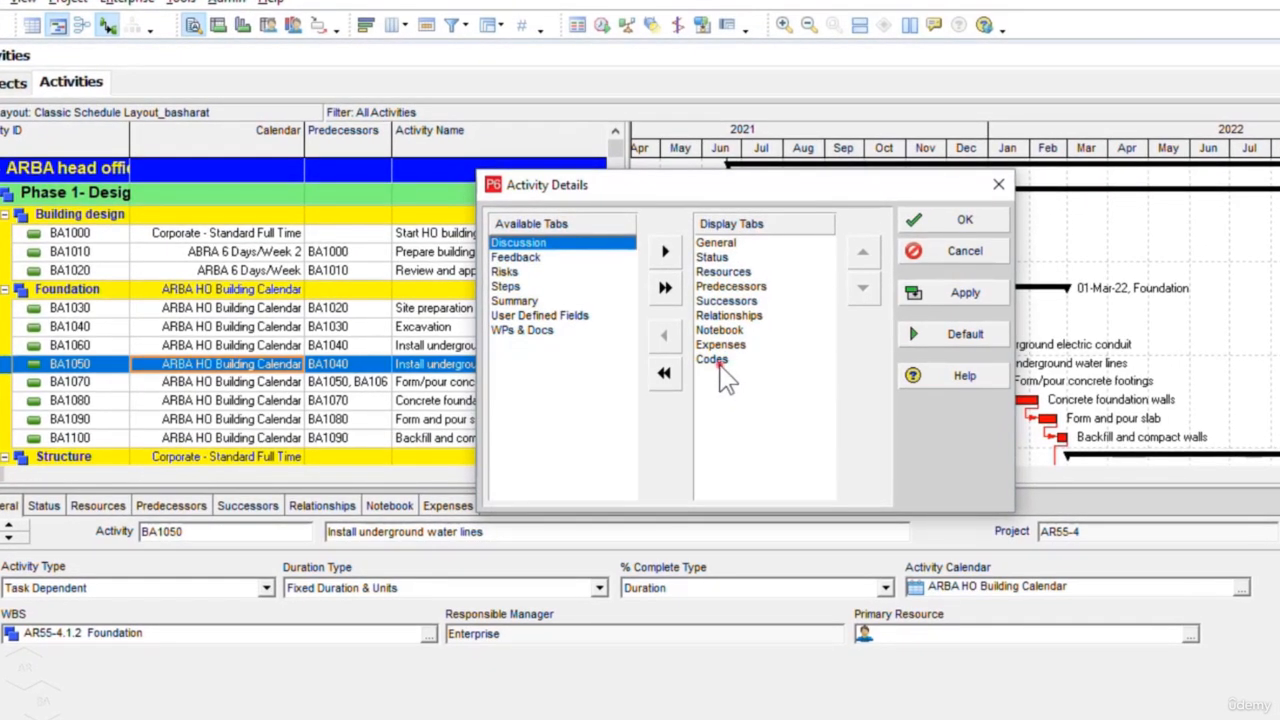
Reorder the displayed activity details so Codes comes directly after Status, and accept the customization
click(714, 360)
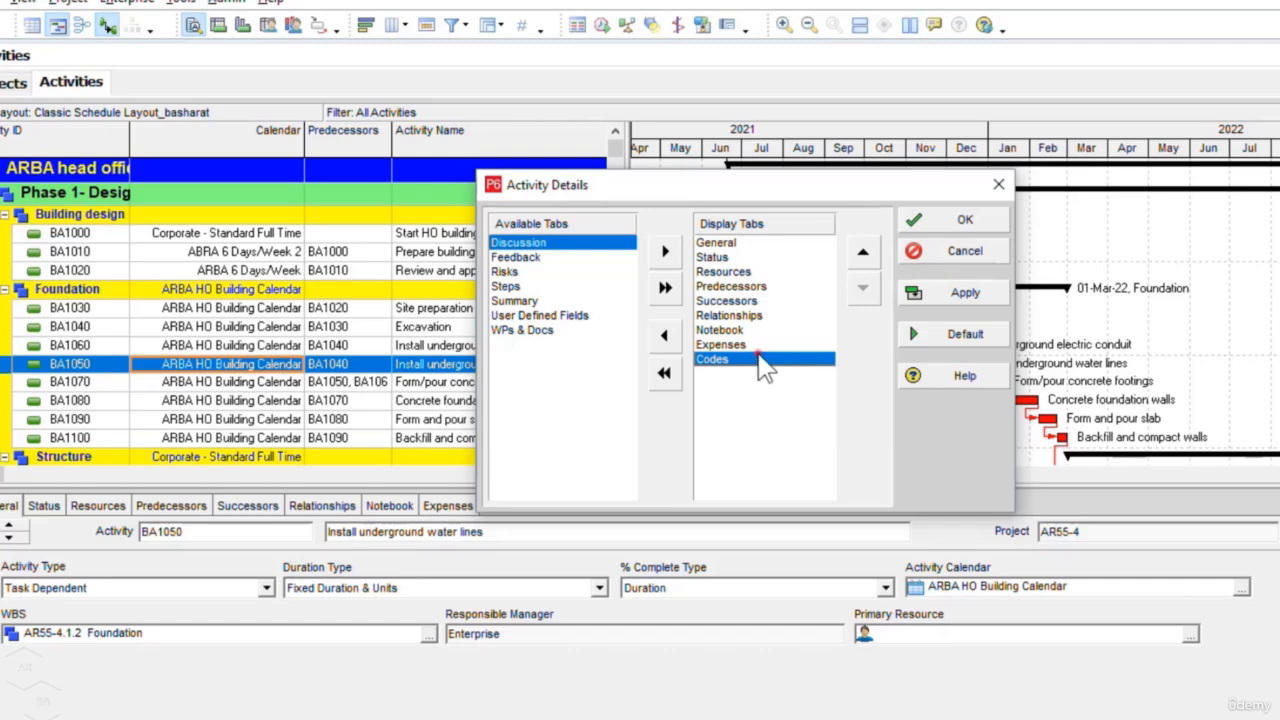
click(864, 256)
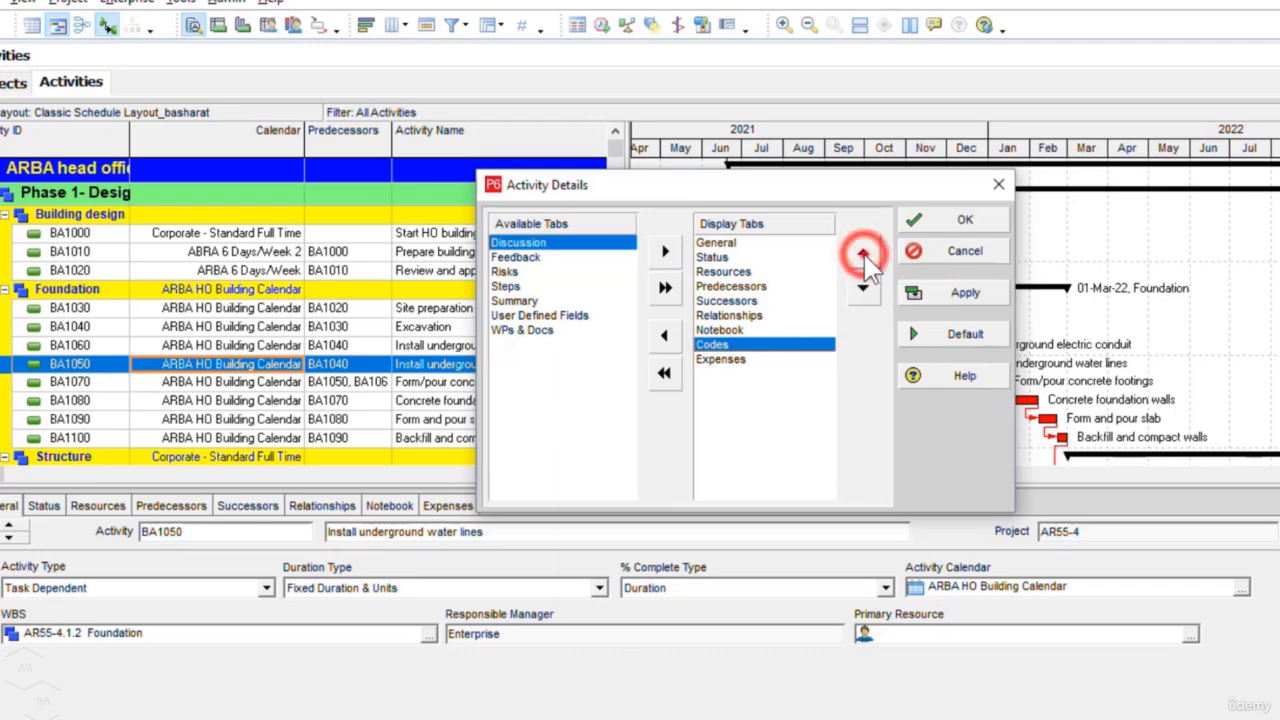
click(864, 256)
click(864, 256)
click(864, 256)
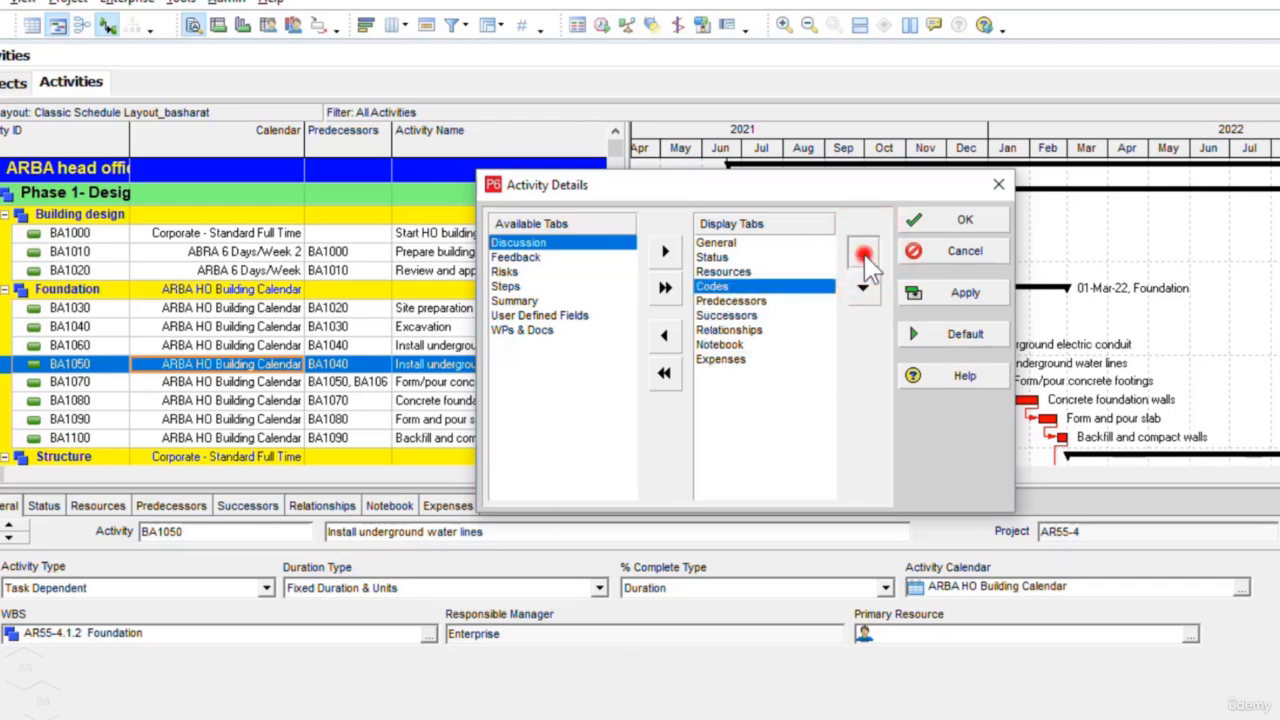
click(864, 256)
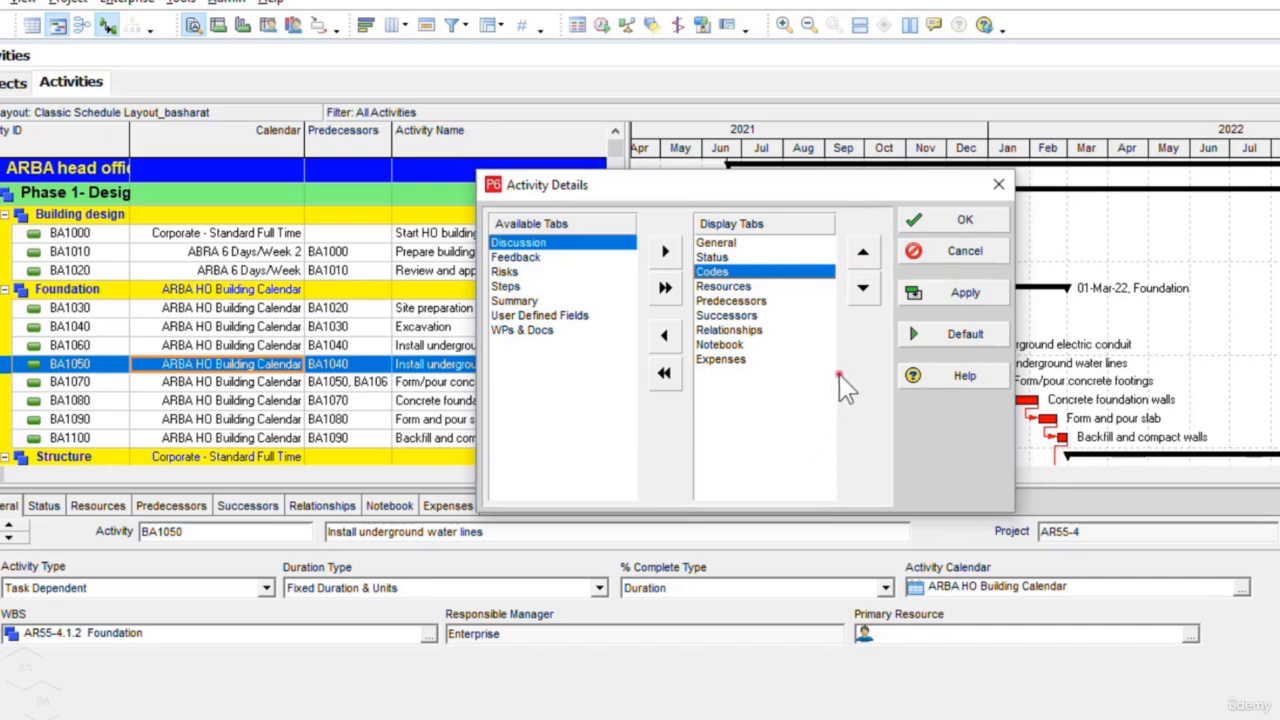
click(978, 226)
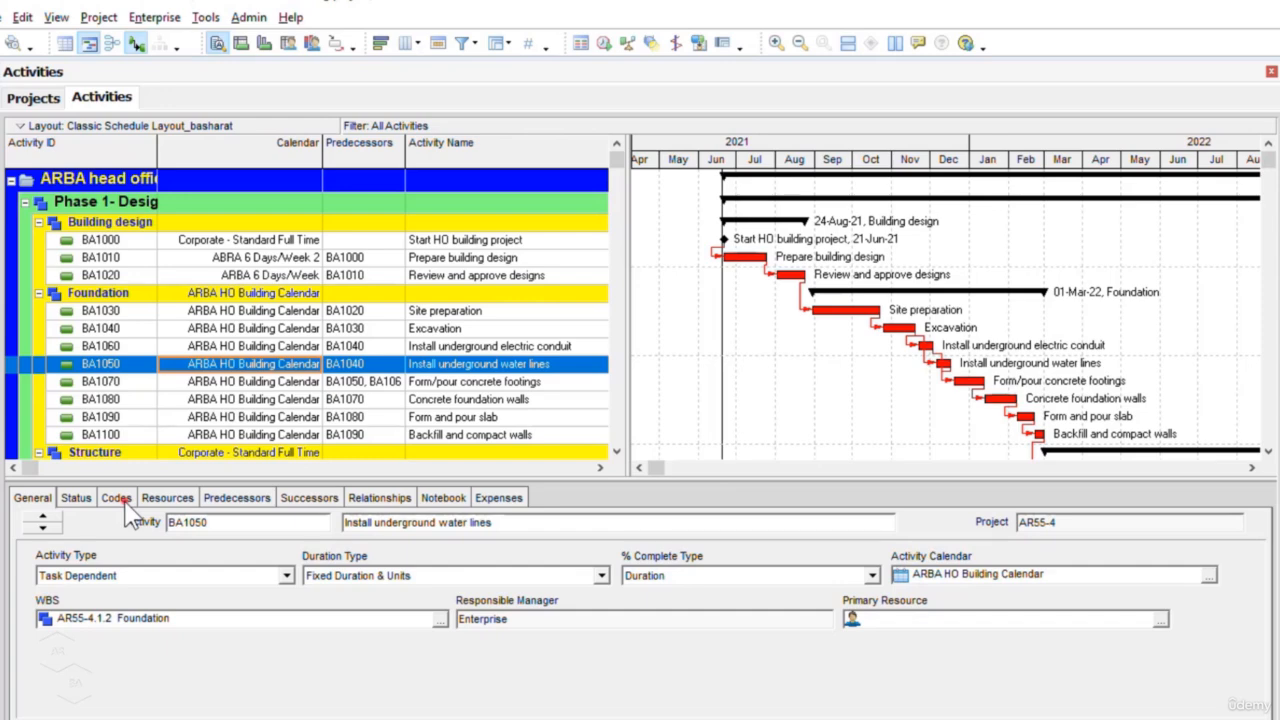
Assign the project-level Sub-Contractors value Cbc to activities BA1000 and BA1010
click(120, 500)
click(277, 652)
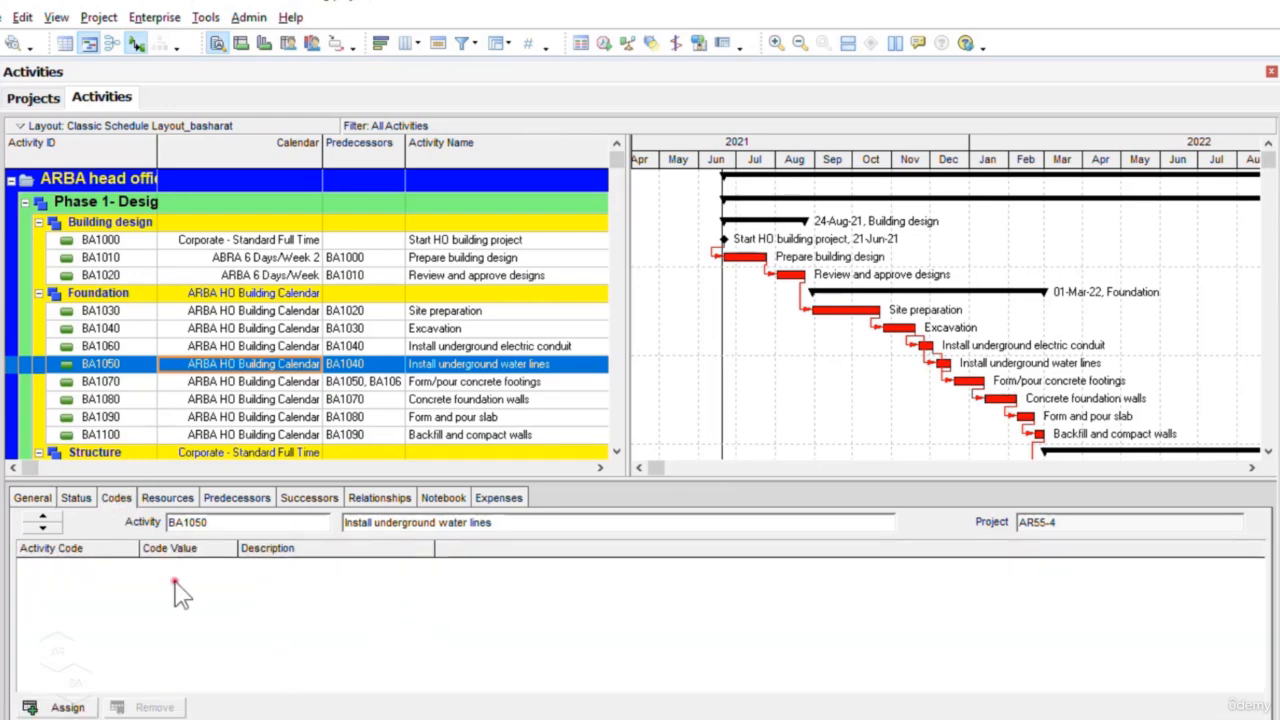
click(72, 710)
click(168, 580)
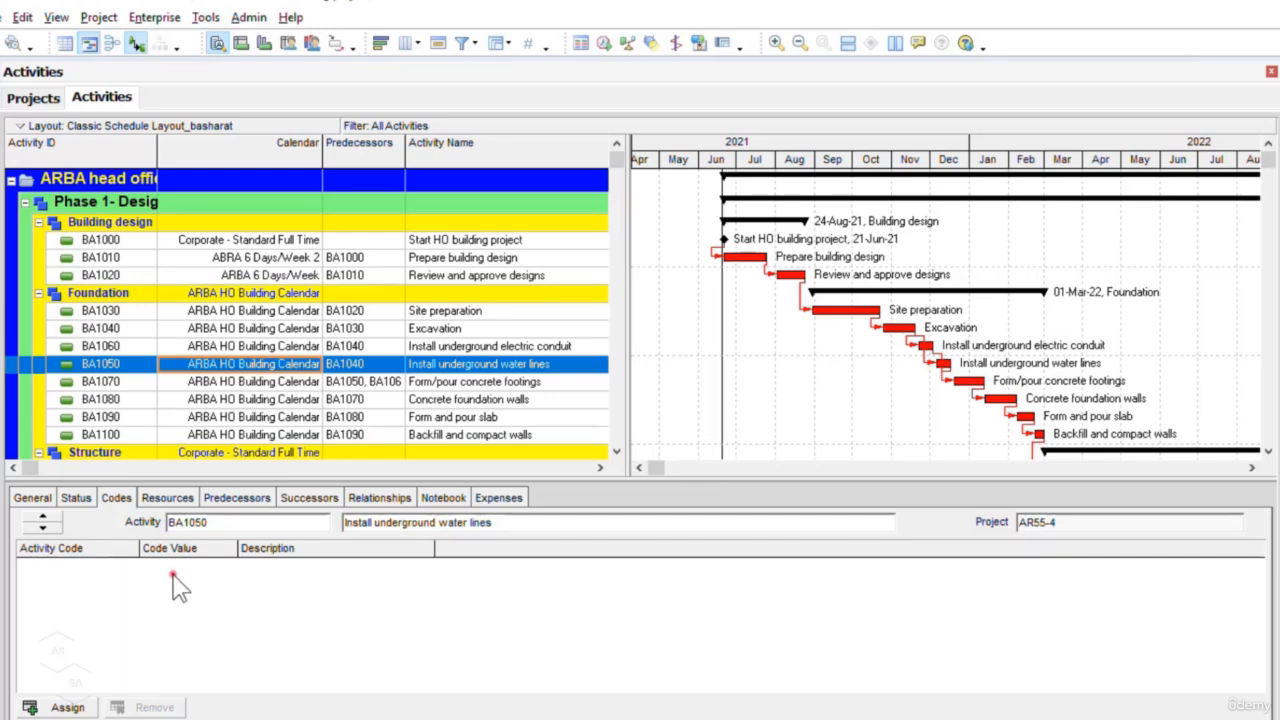
click(283, 246)
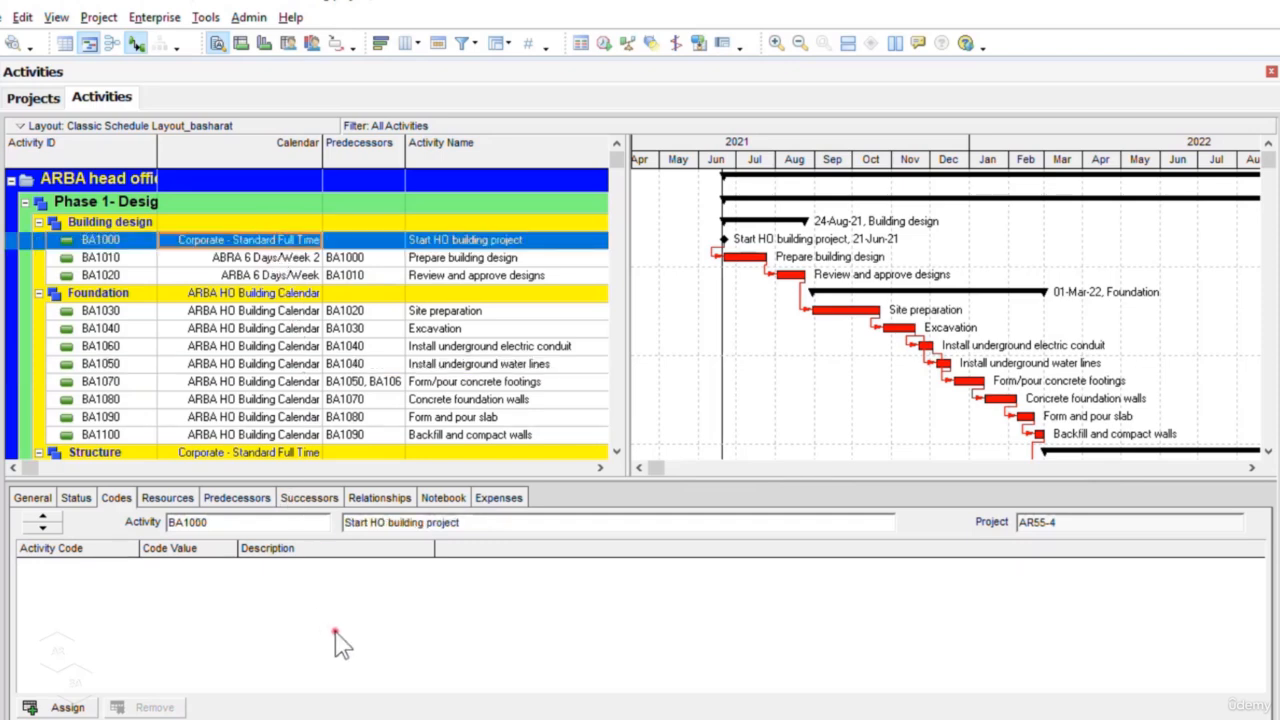
click(88, 706)
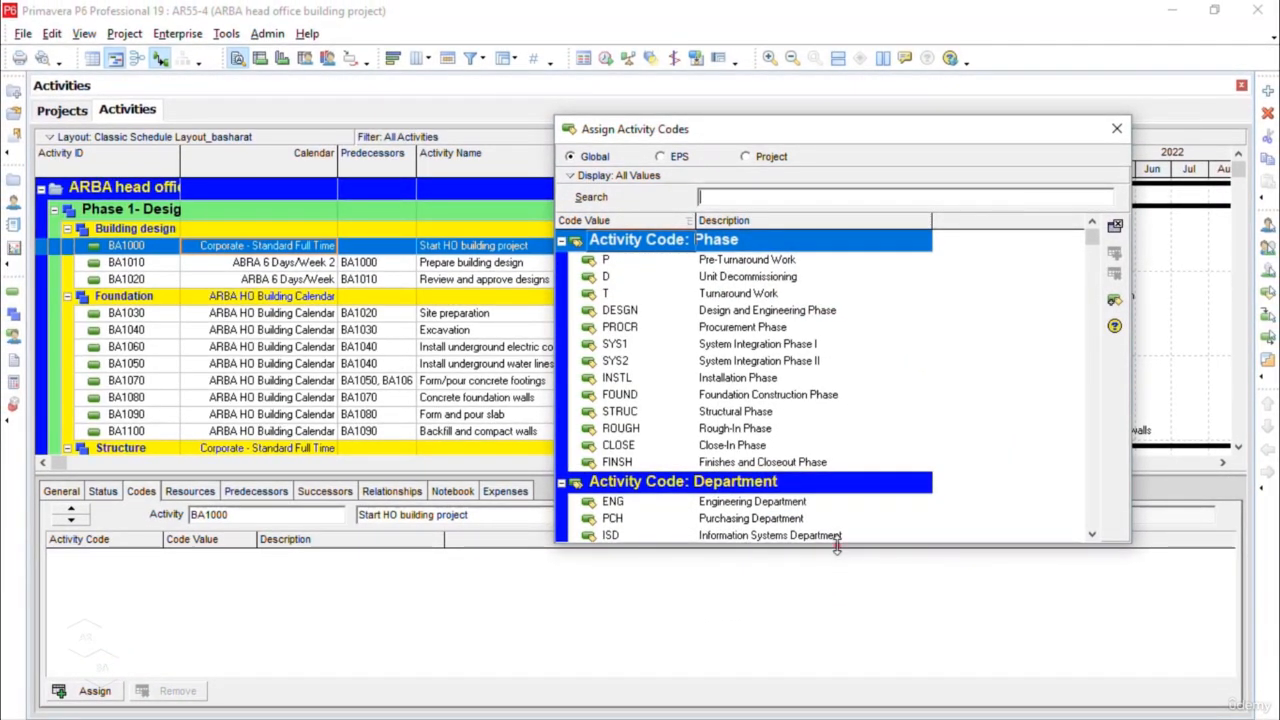
click(768, 158)
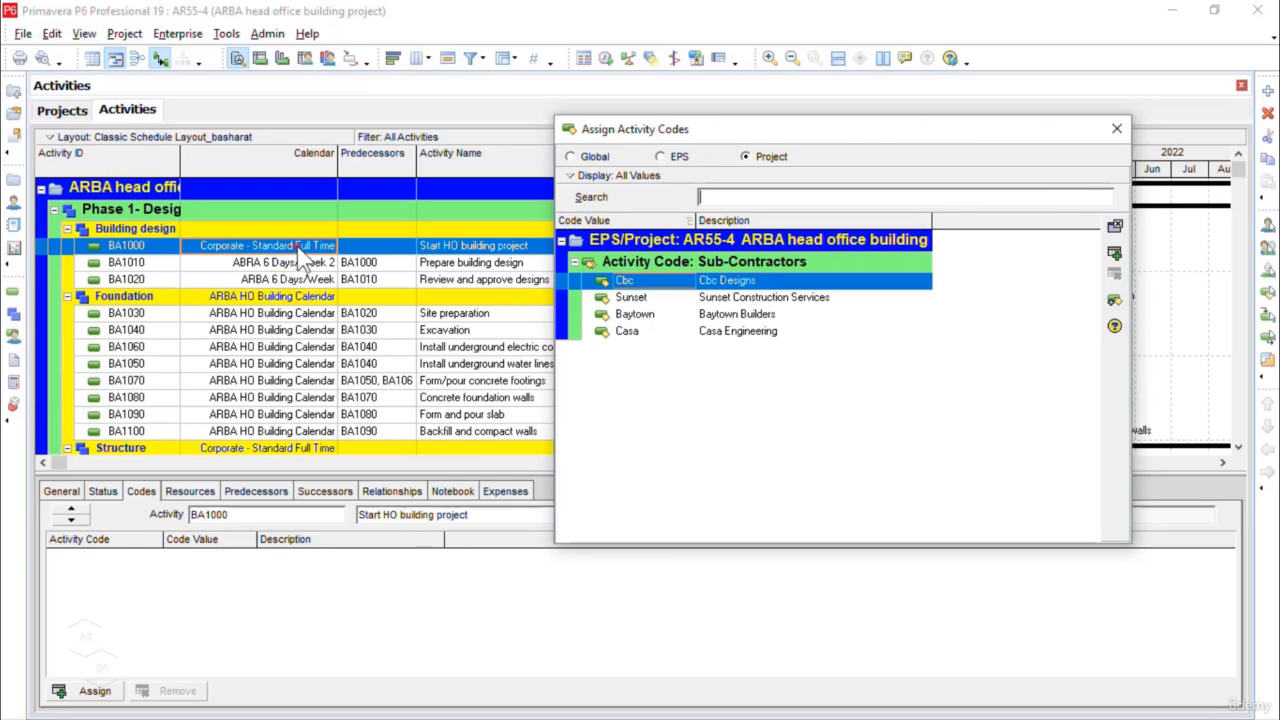
click(728, 284)
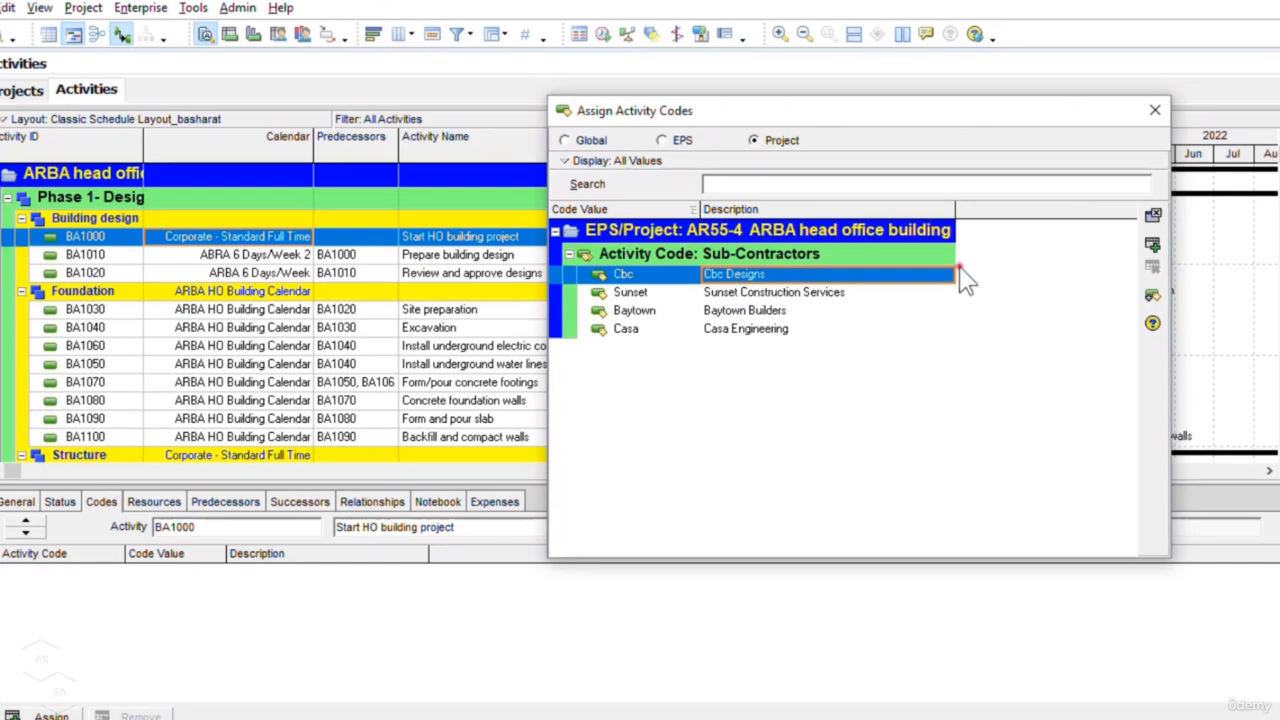
click(1153, 246)
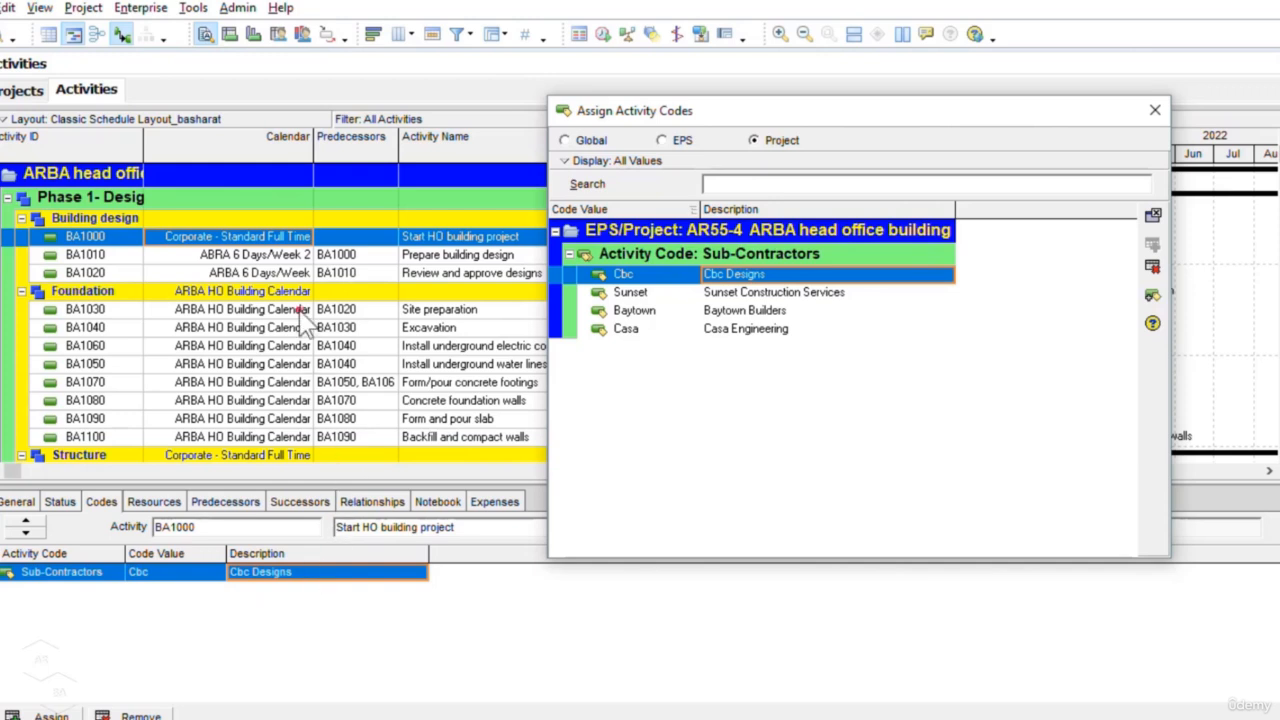
click(297, 256)
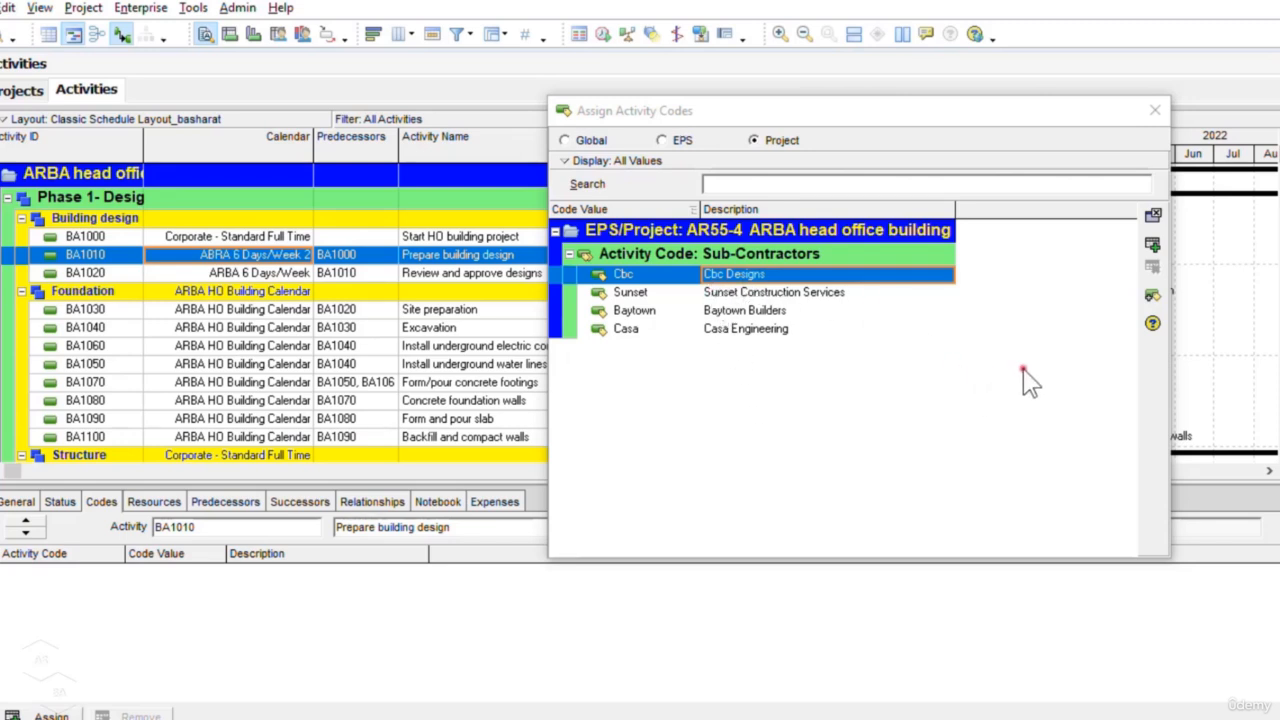
click(1153, 250)
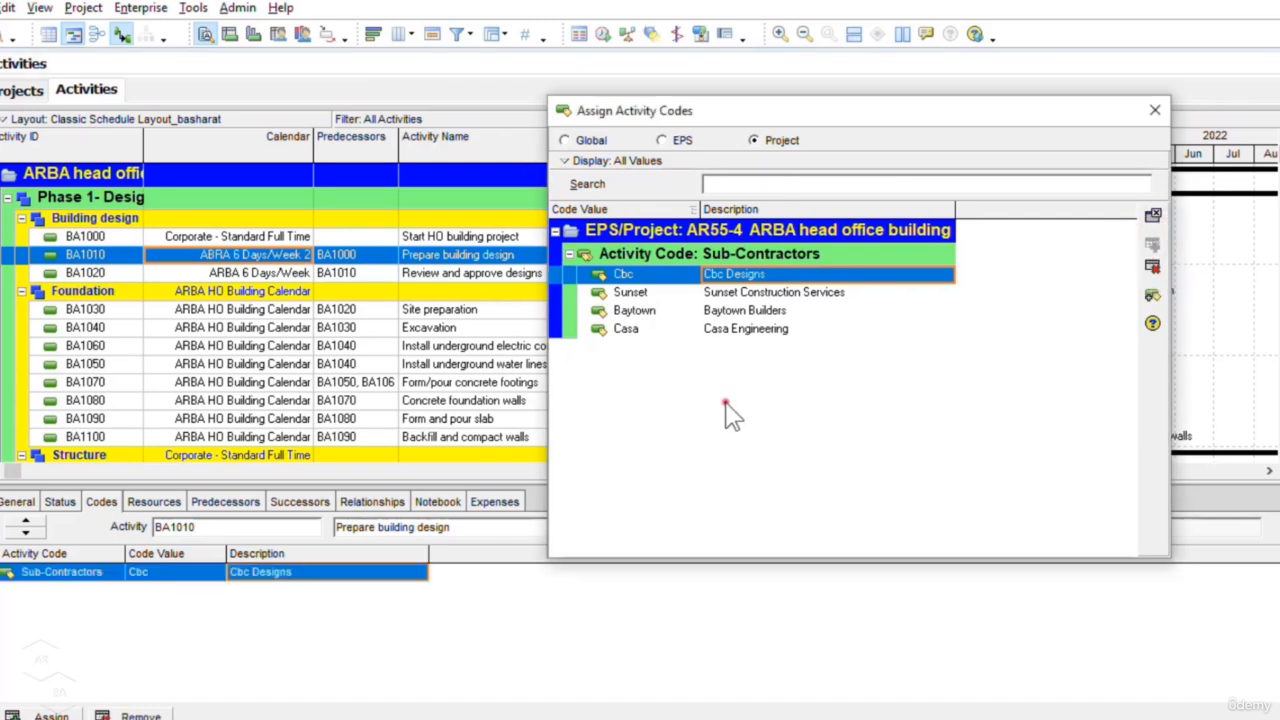
Assign the Sub-Contractors value Cbc to activity BA1020, Review and approve designs
click(336, 277)
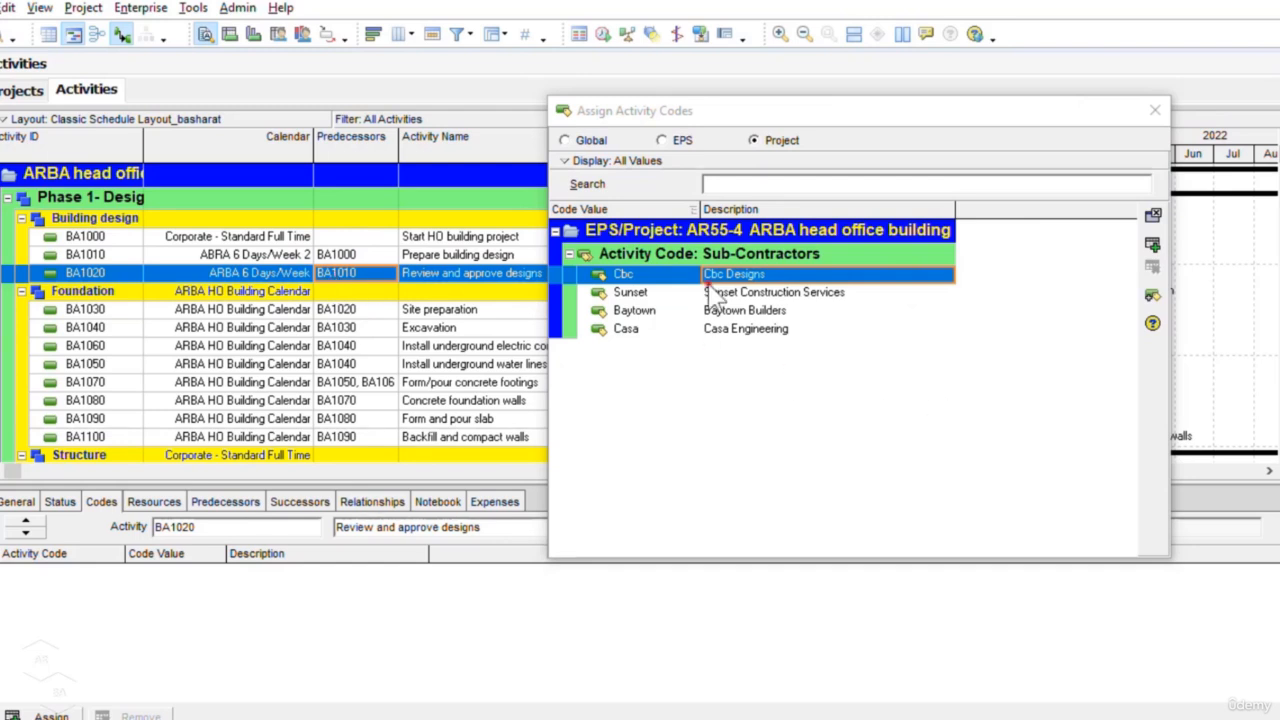
click(1153, 250)
click(1152, 250)
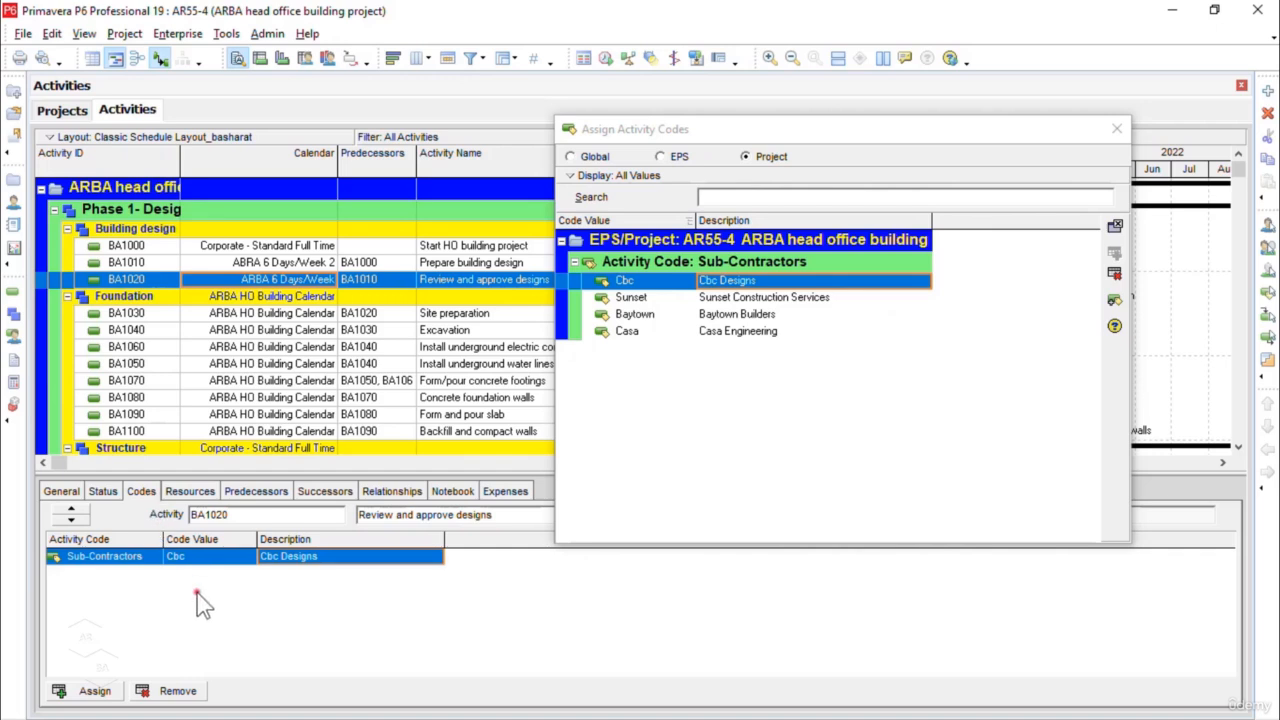
Remove the Sub-Contractors code from activity BA1020 and close the activity code assignment window
click(505, 594)
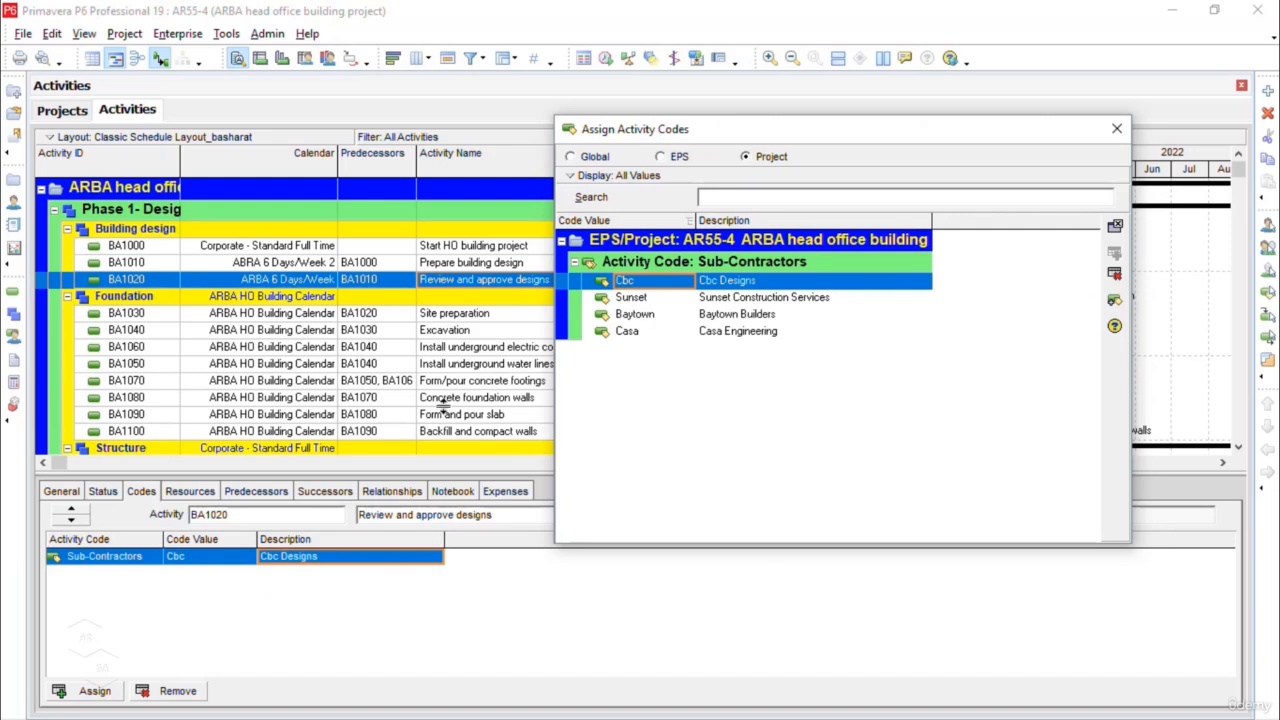
click(178, 692)
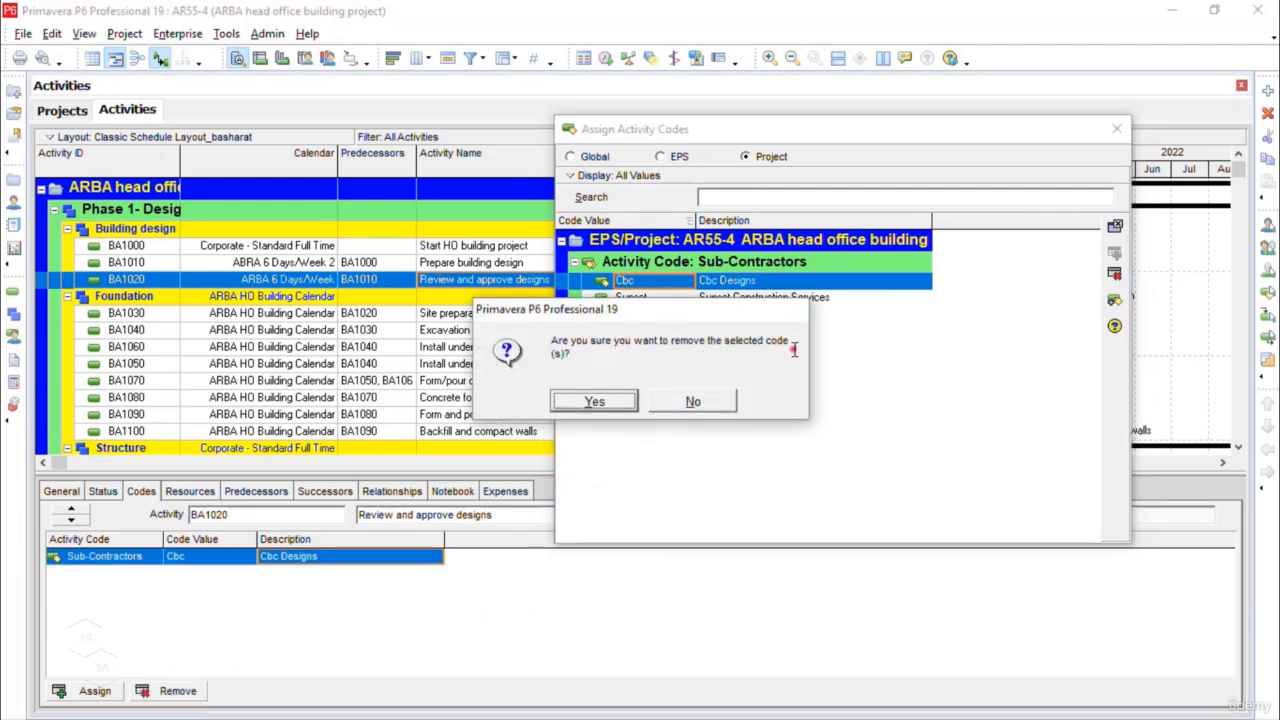
click(596, 402)
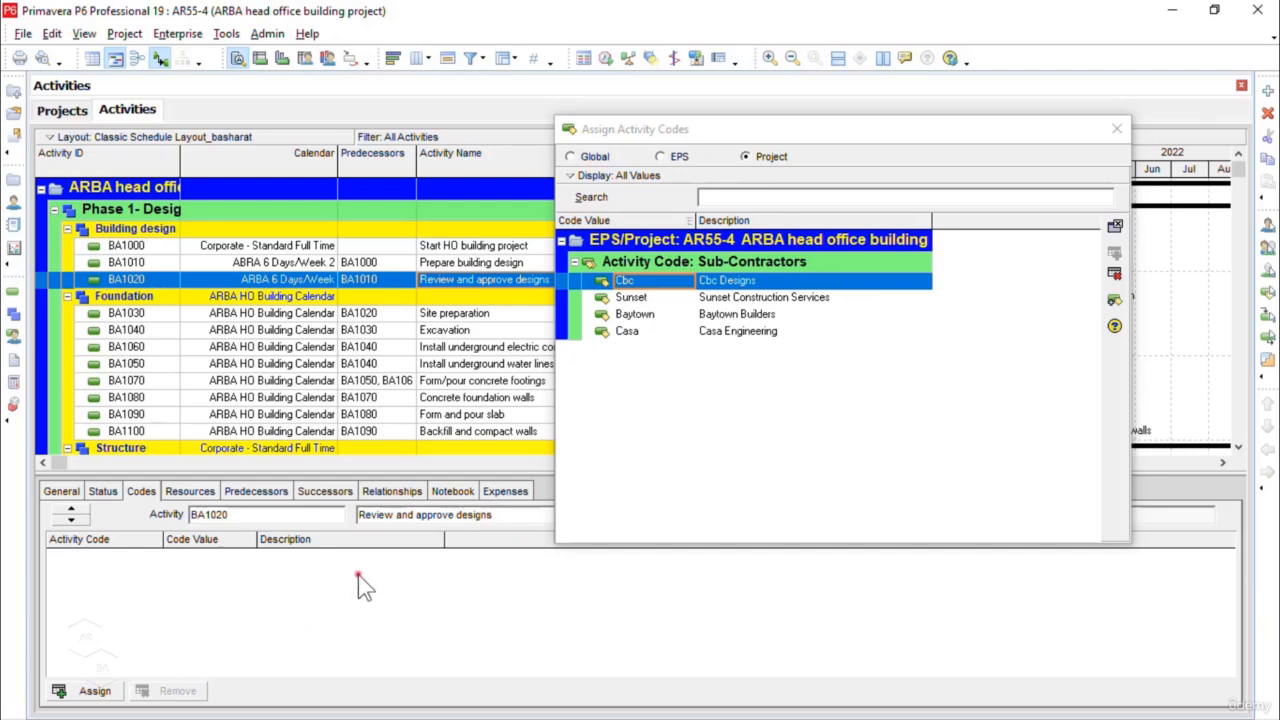
click(1055, 158)
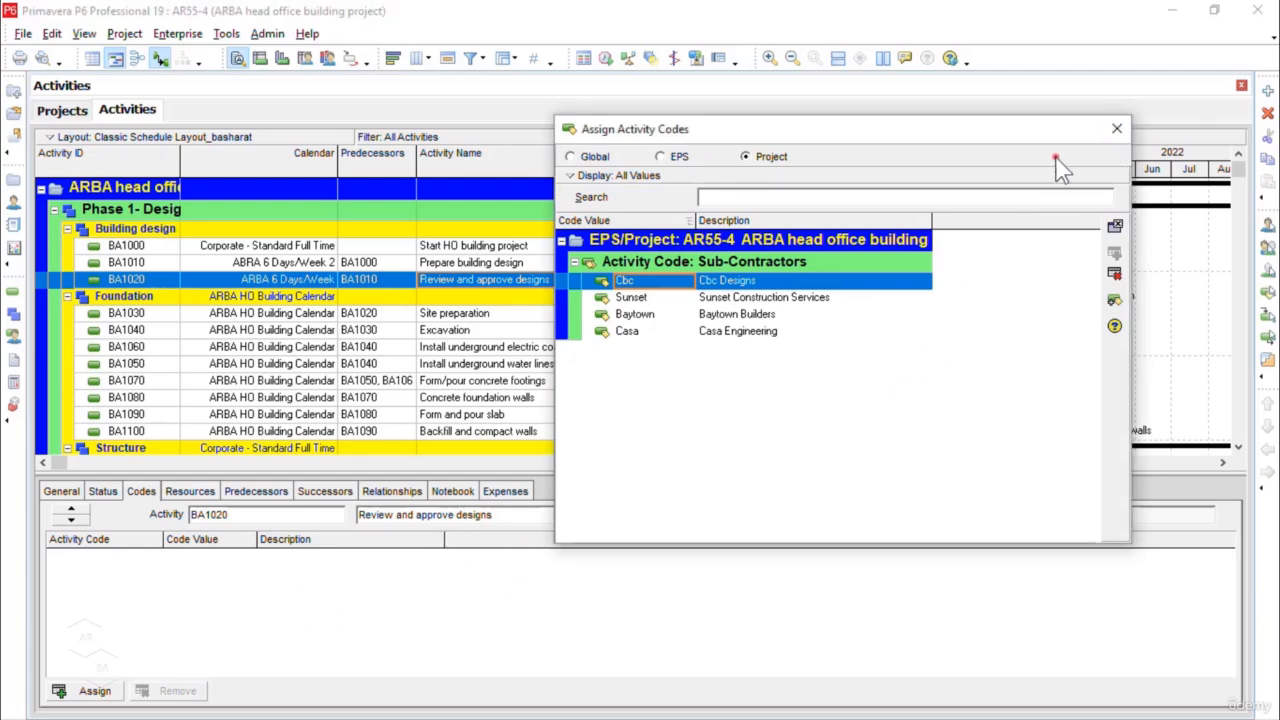
click(1119, 128)
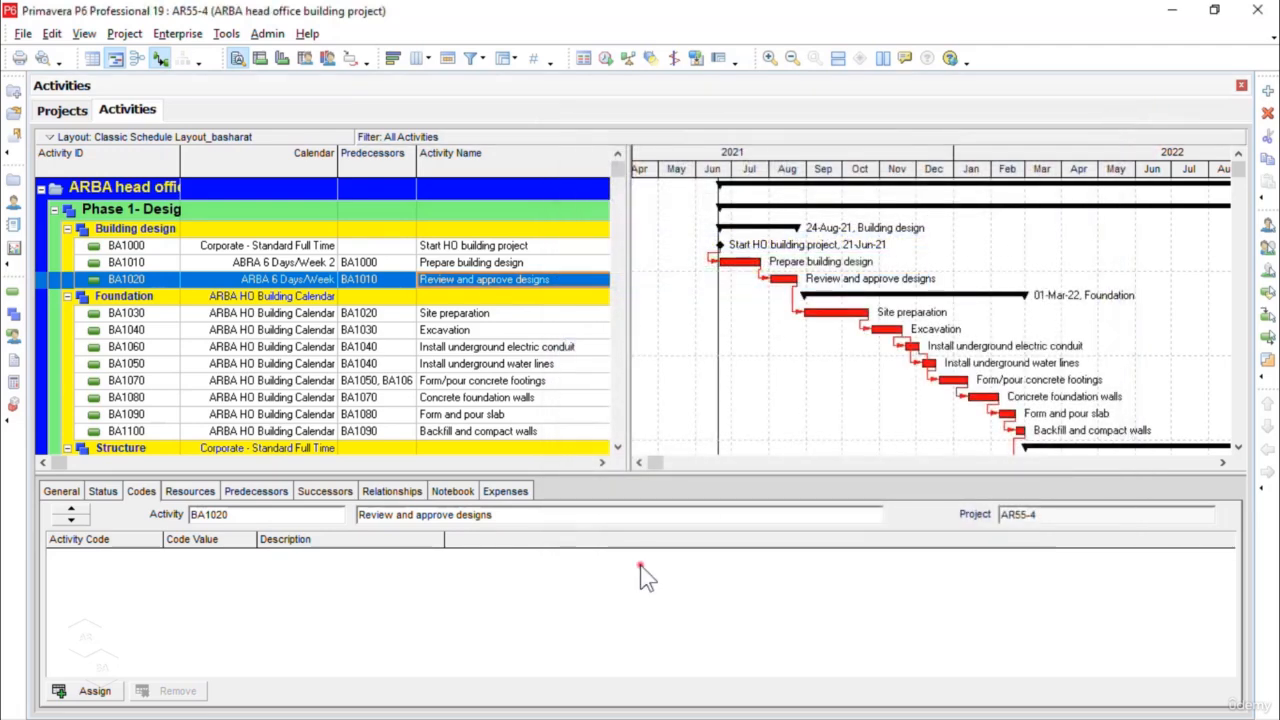
Assign the project-level Sub-Contractors value Cbc to activity BA1020, Review and approve designs, and close the assignment window
click(100, 691)
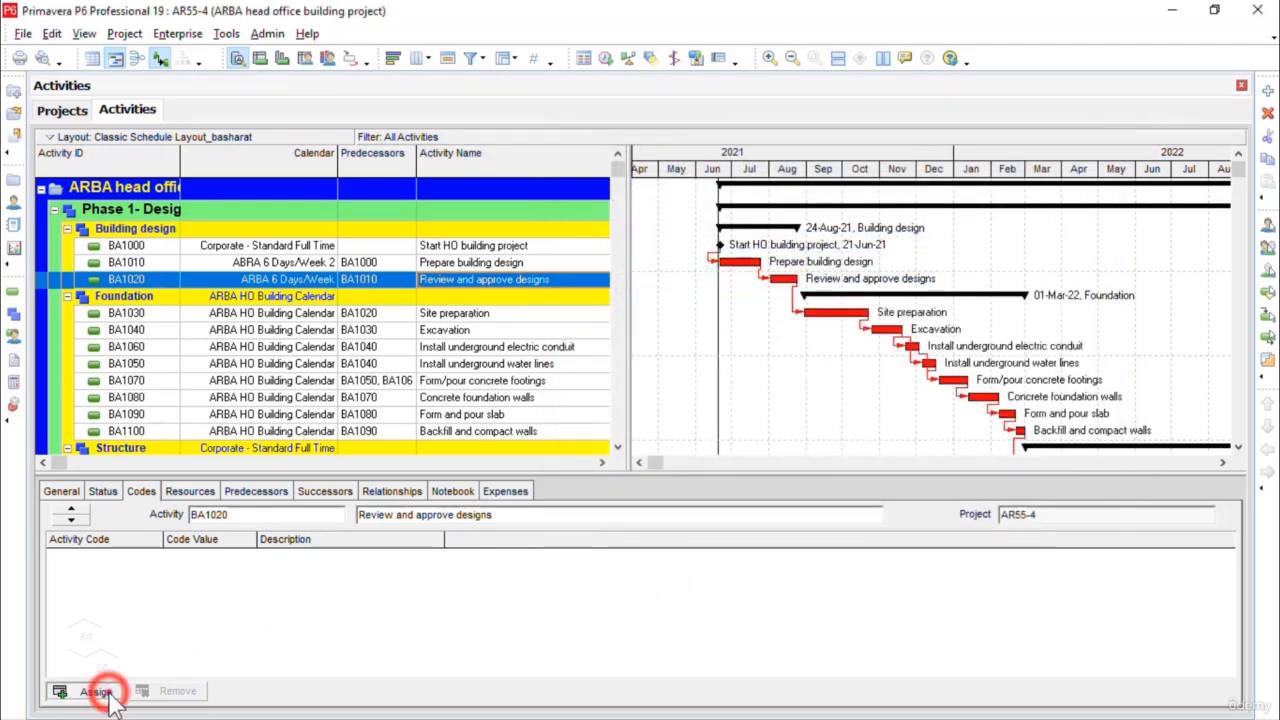
click(779, 160)
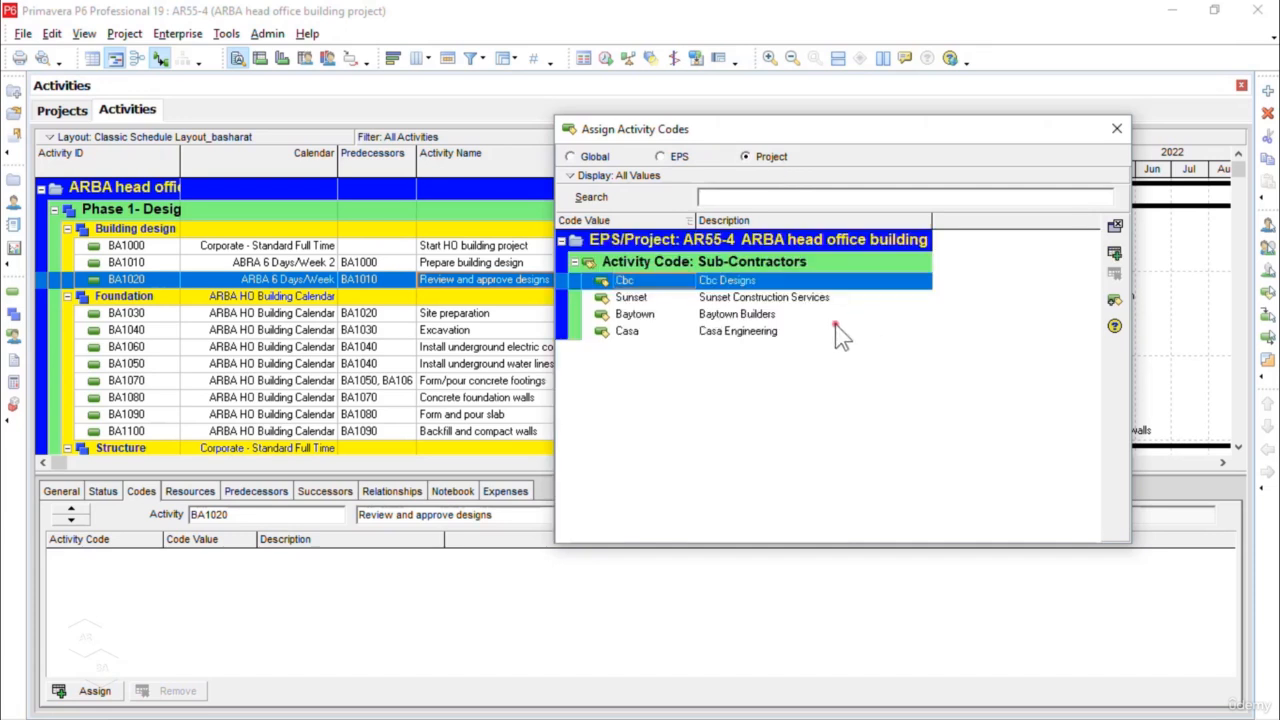
click(736, 284)
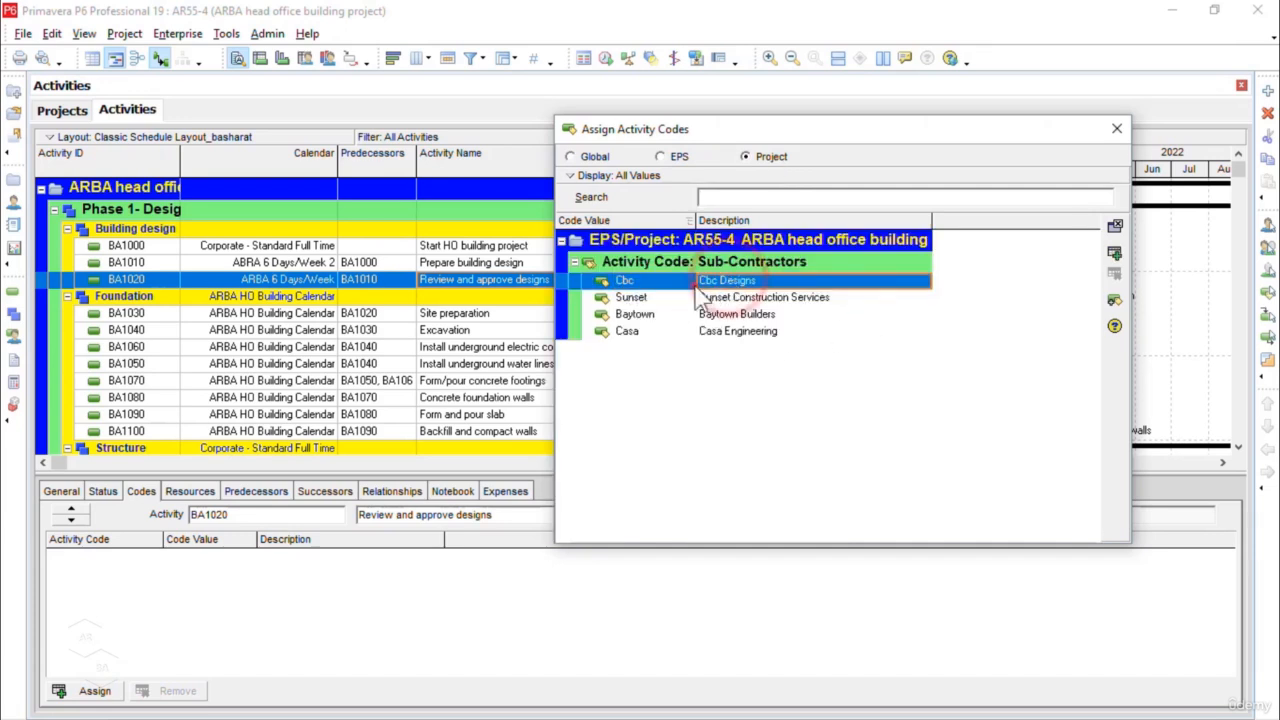
click(1114, 253)
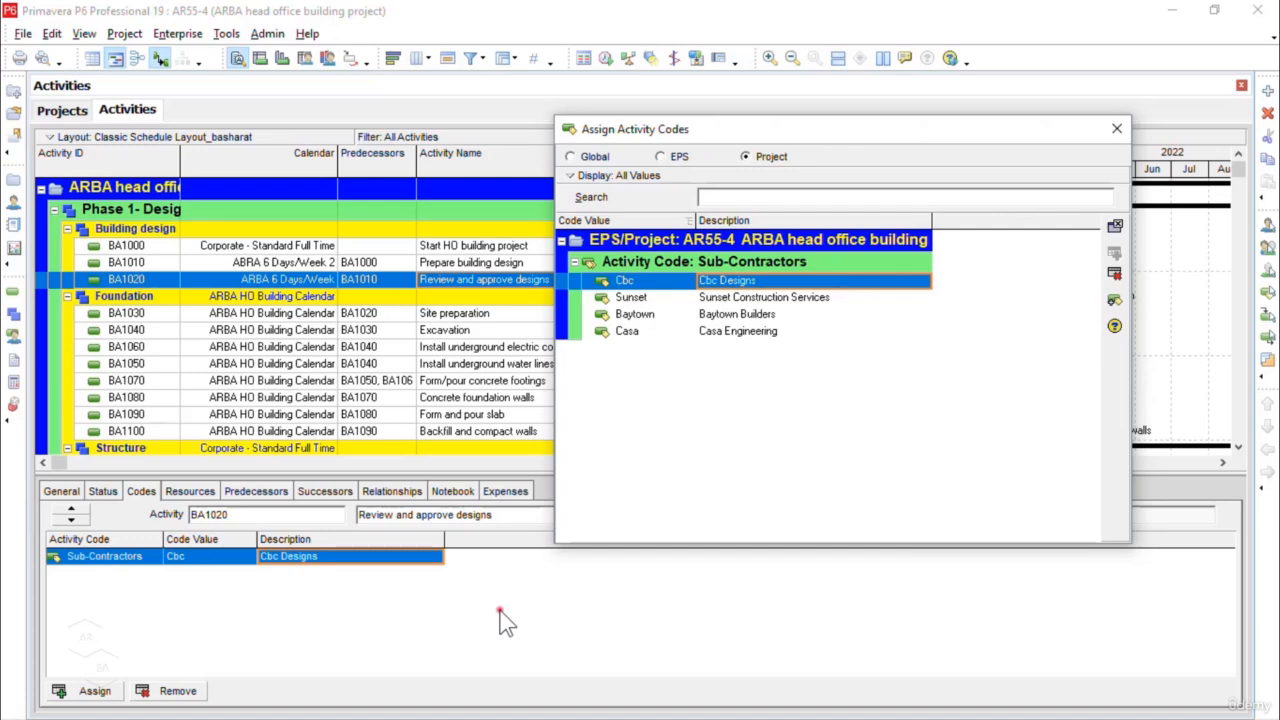
click(1116, 129)
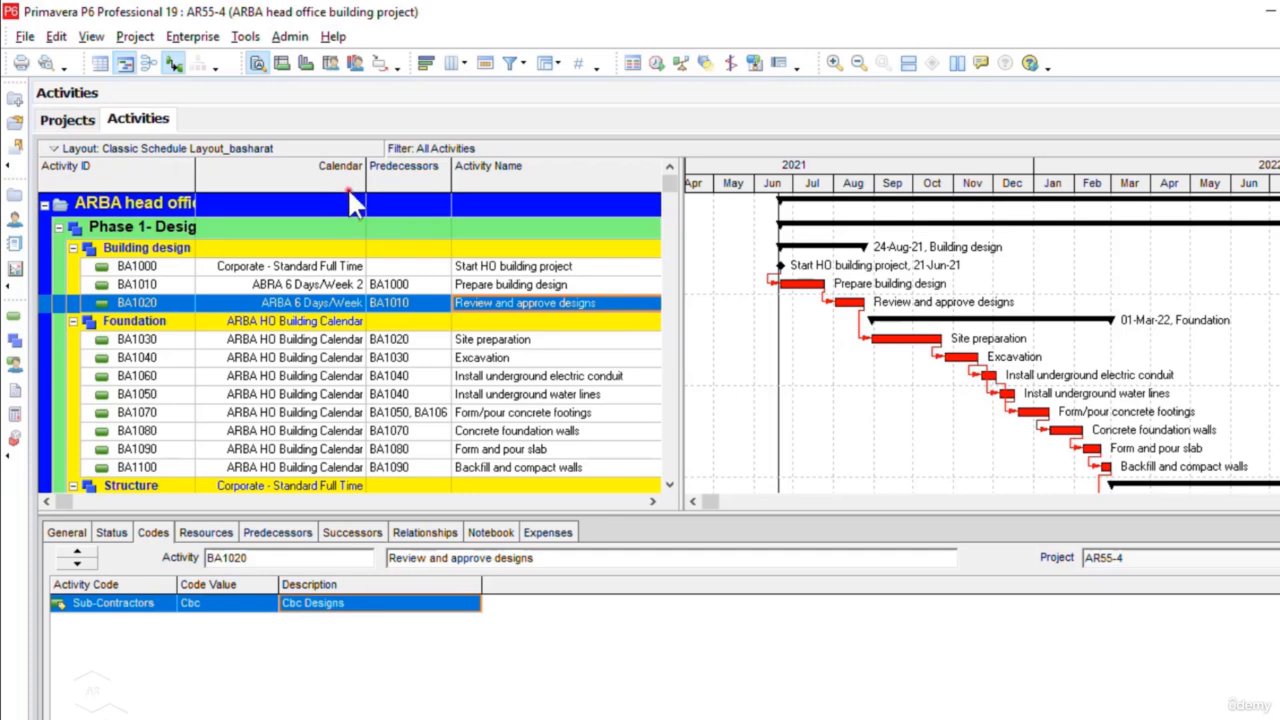
Search the available column options for "sub" and add the project activity code Sub-Contractors to the displayed columns
right_click(347, 302)
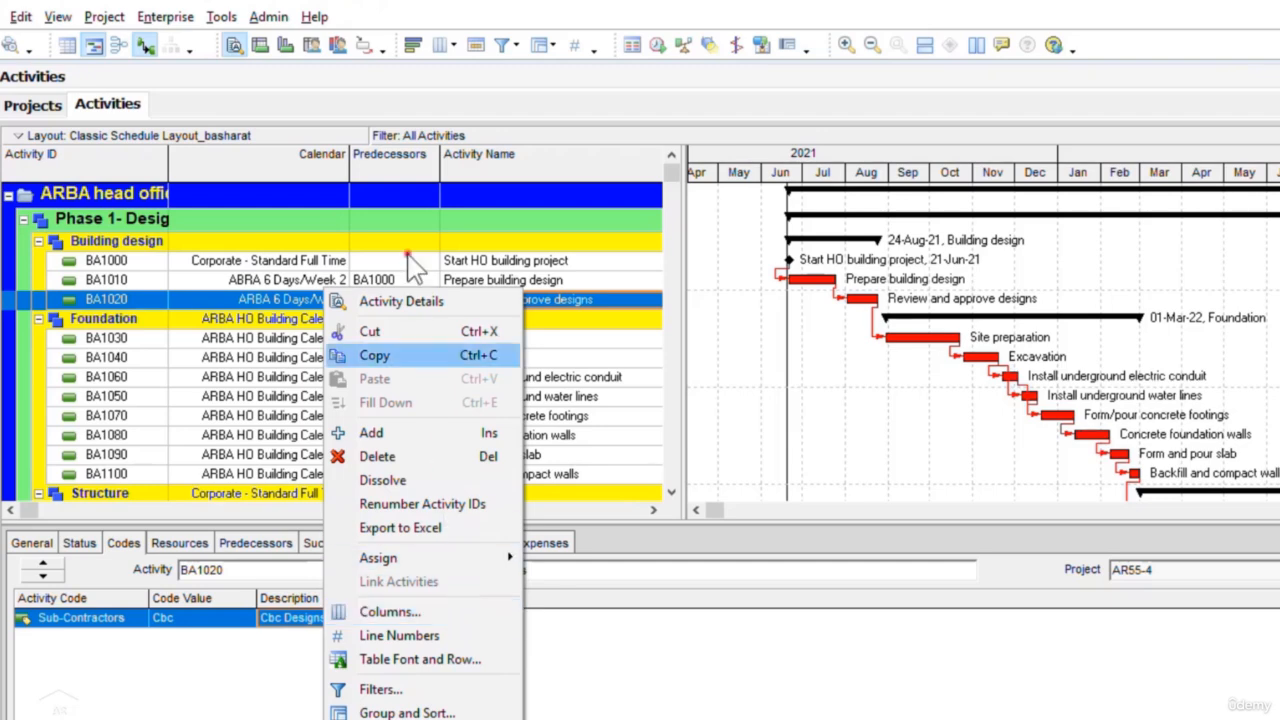
click(452, 85)
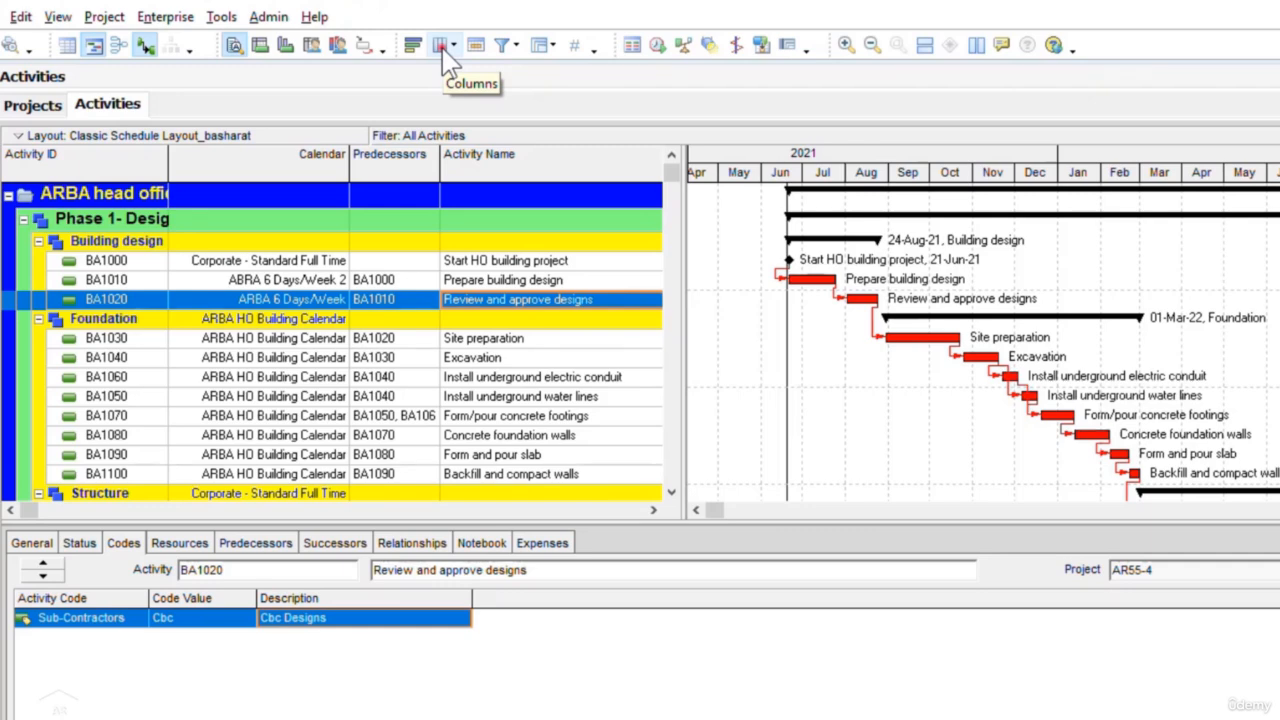
click(446, 52)
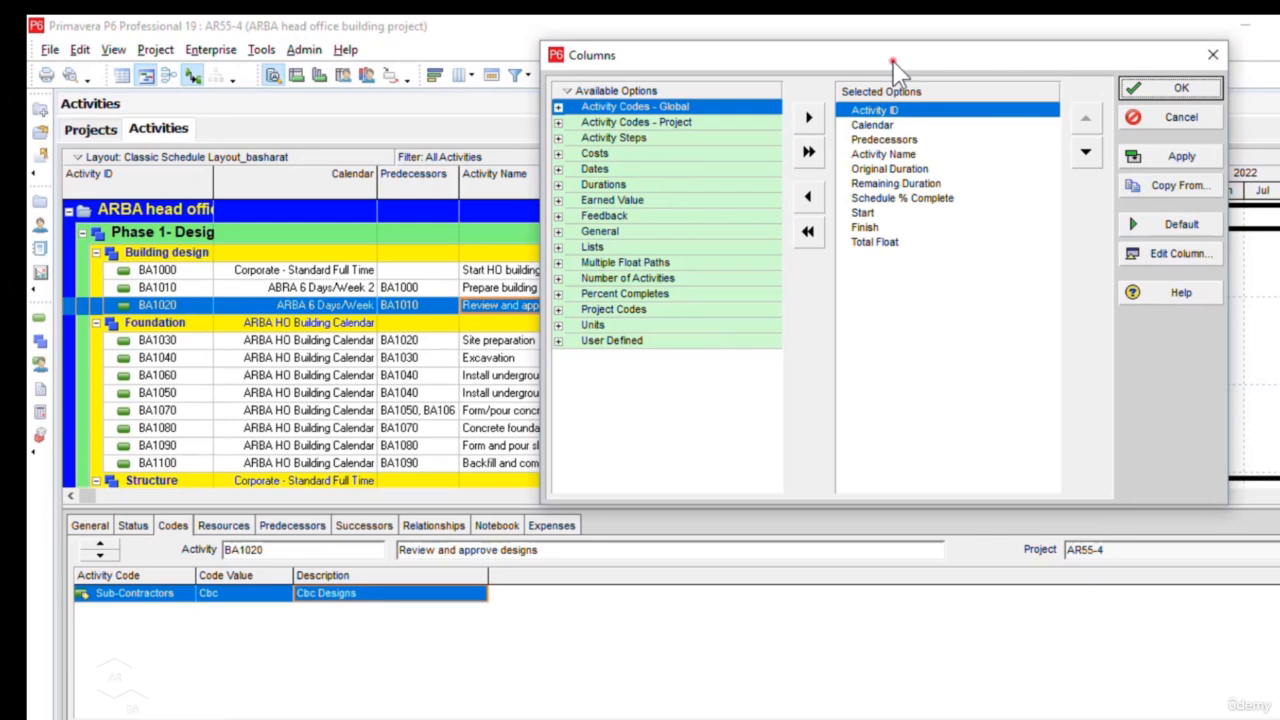
drag(897, 70, 800, 83)
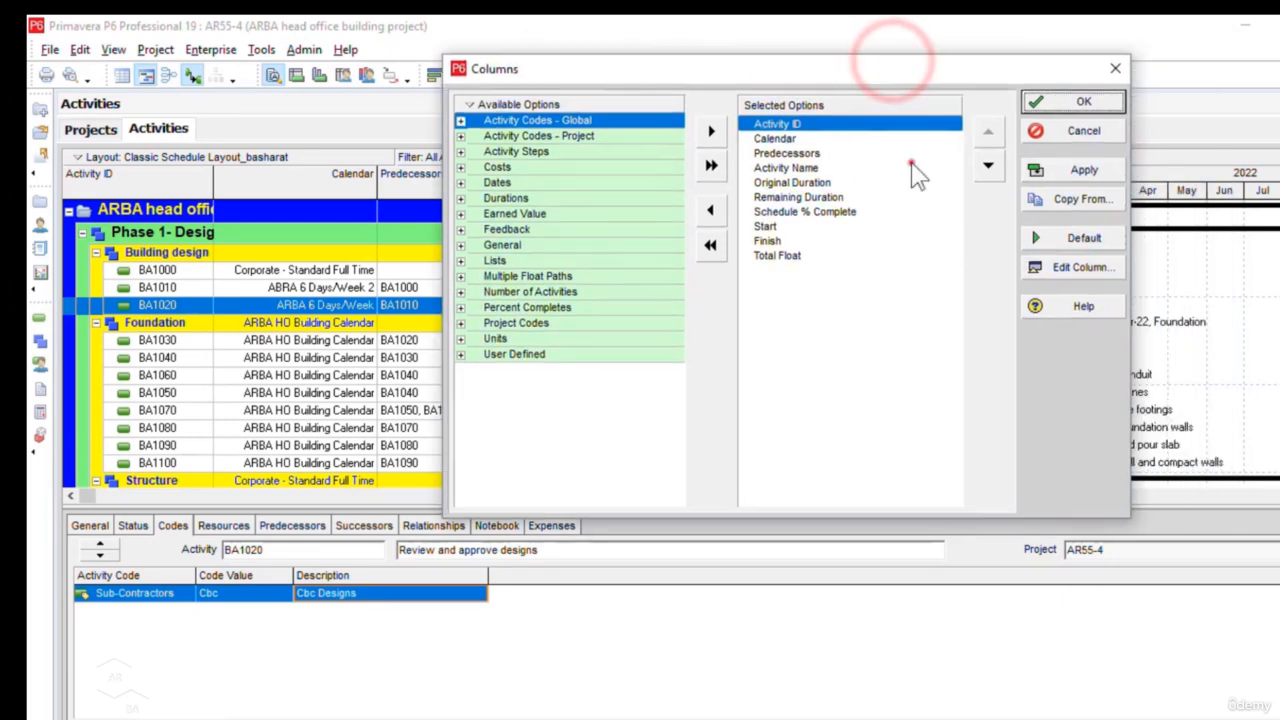
right_click(614, 106)
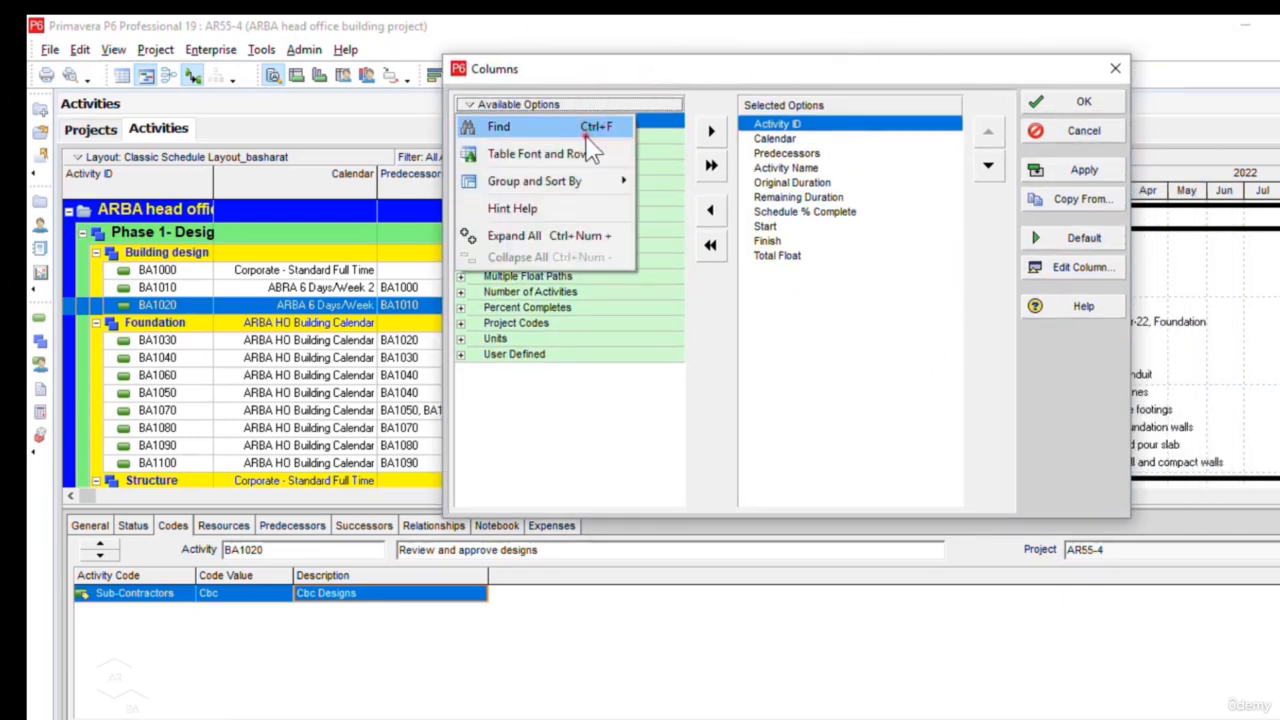
click(587, 136)
click(660, 268)
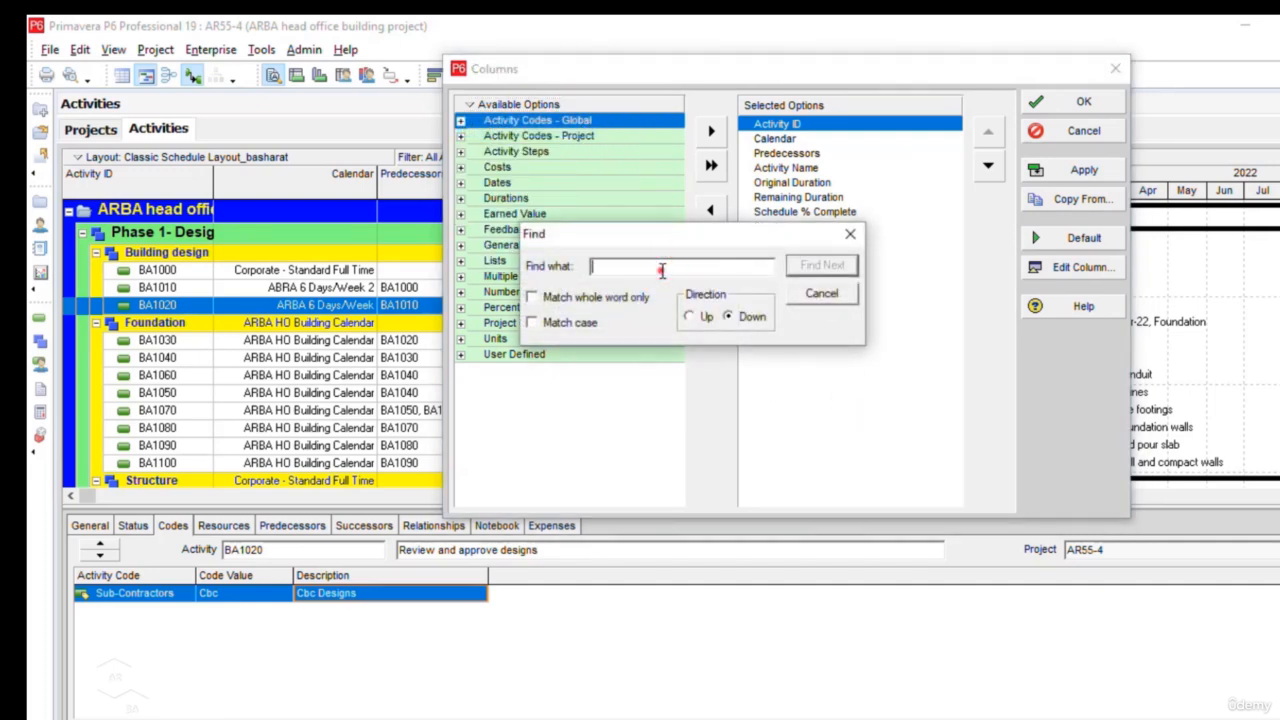
text(sub)
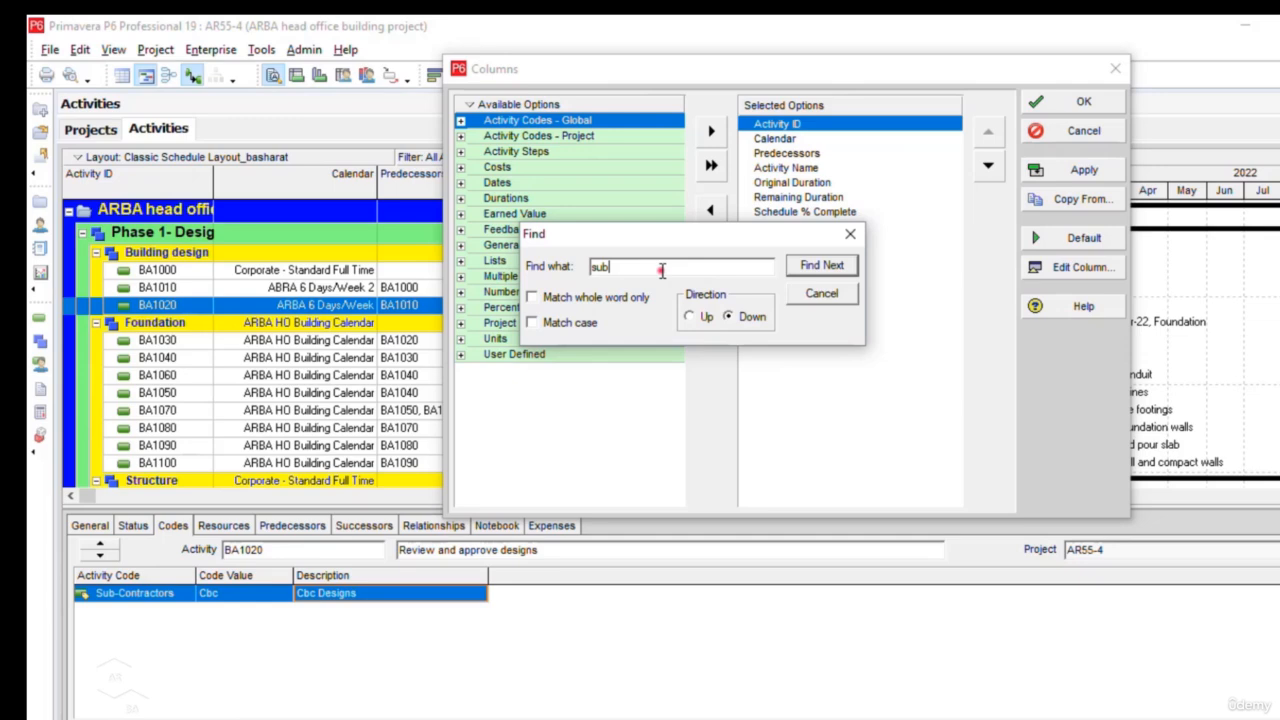
click(819, 268)
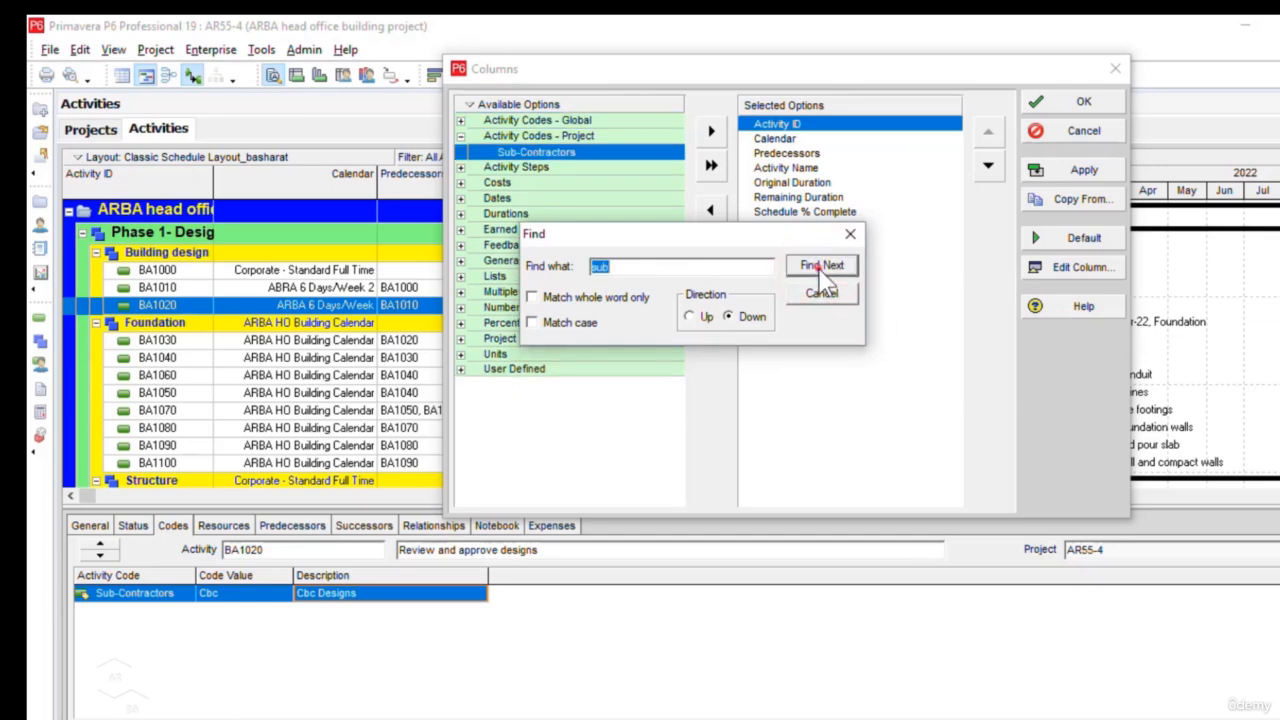
click(849, 234)
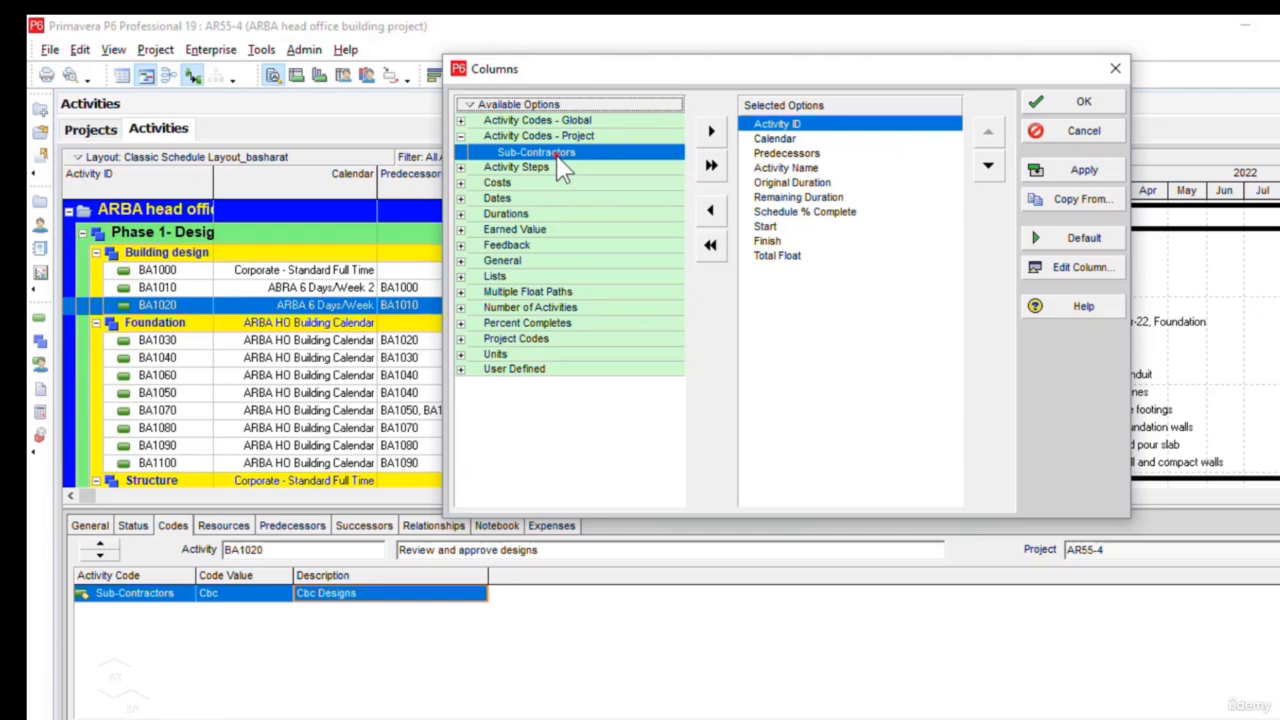
click(712, 131)
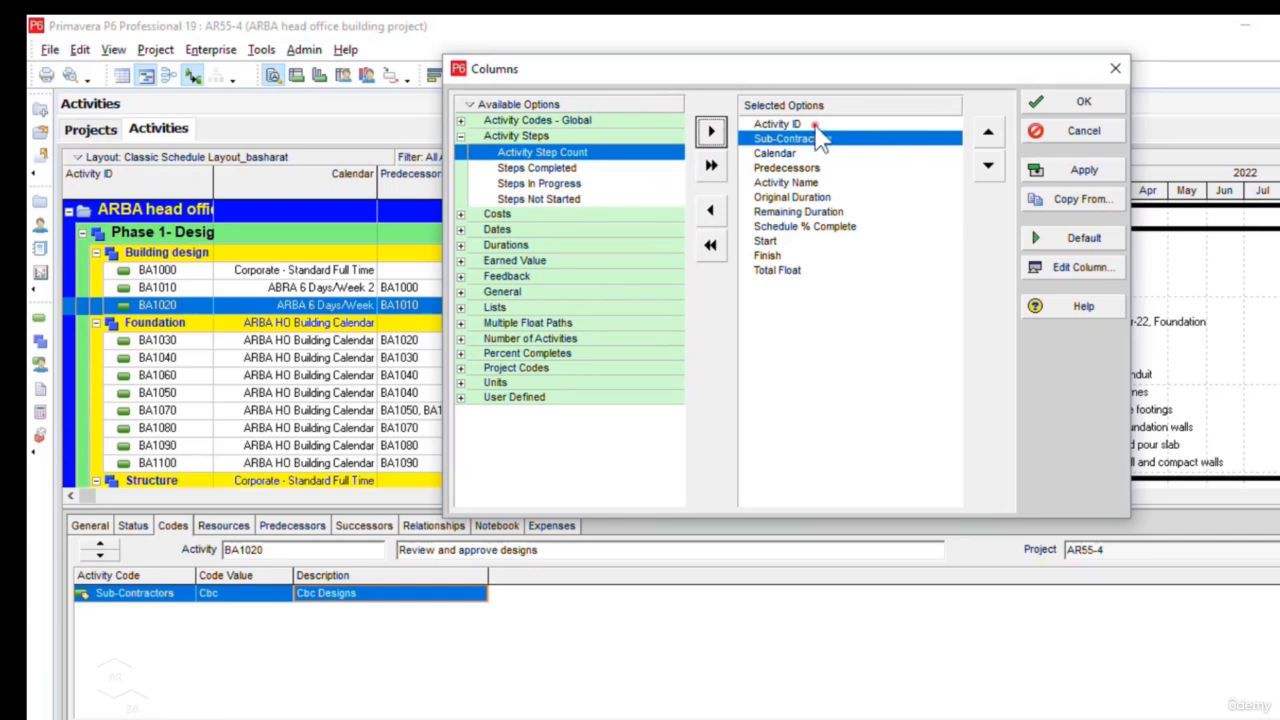
Place the Activity Name column directly after Sub-Contractors and widen the Sub-Contractors column in the activity table
click(800, 183)
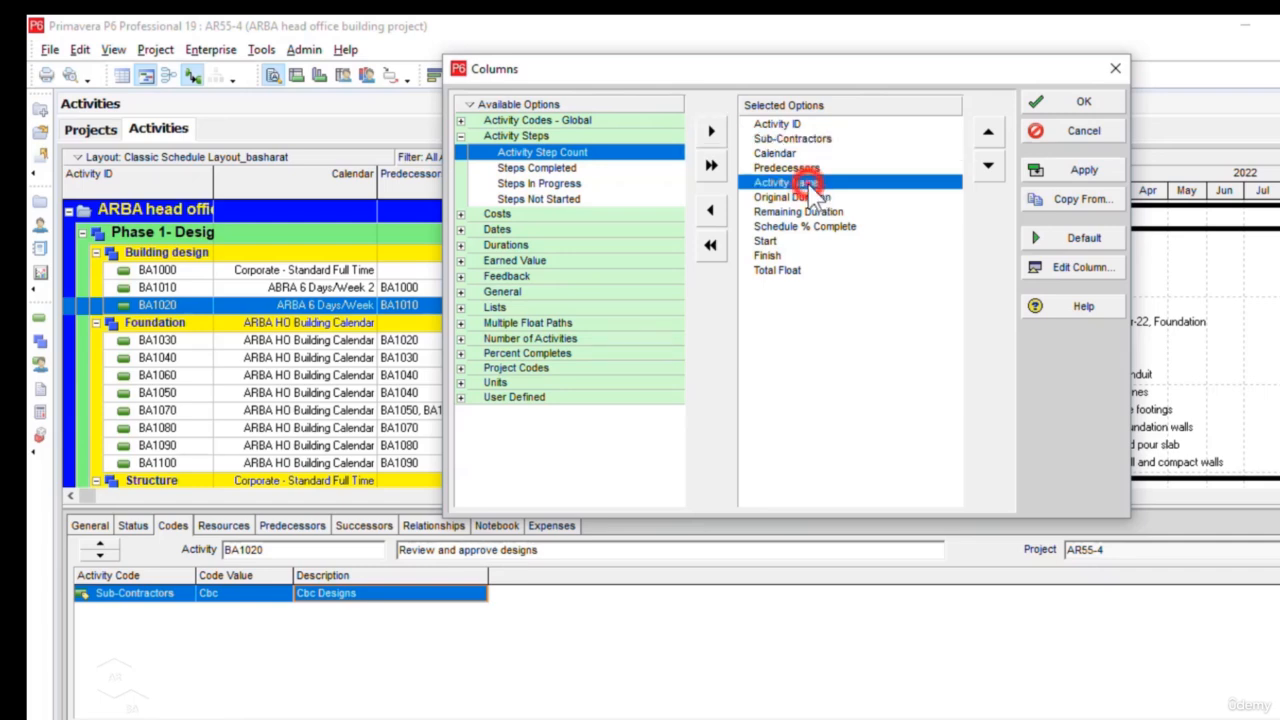
click(990, 133)
click(990, 133)
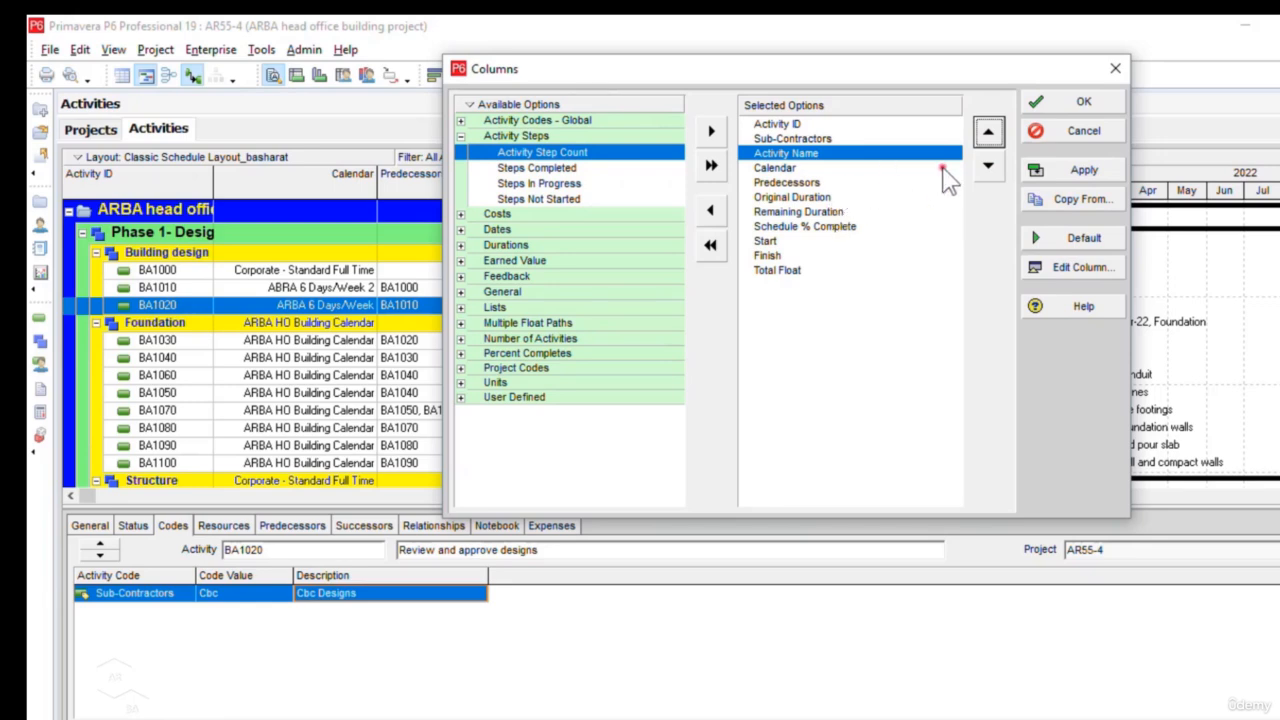
click(1084, 170)
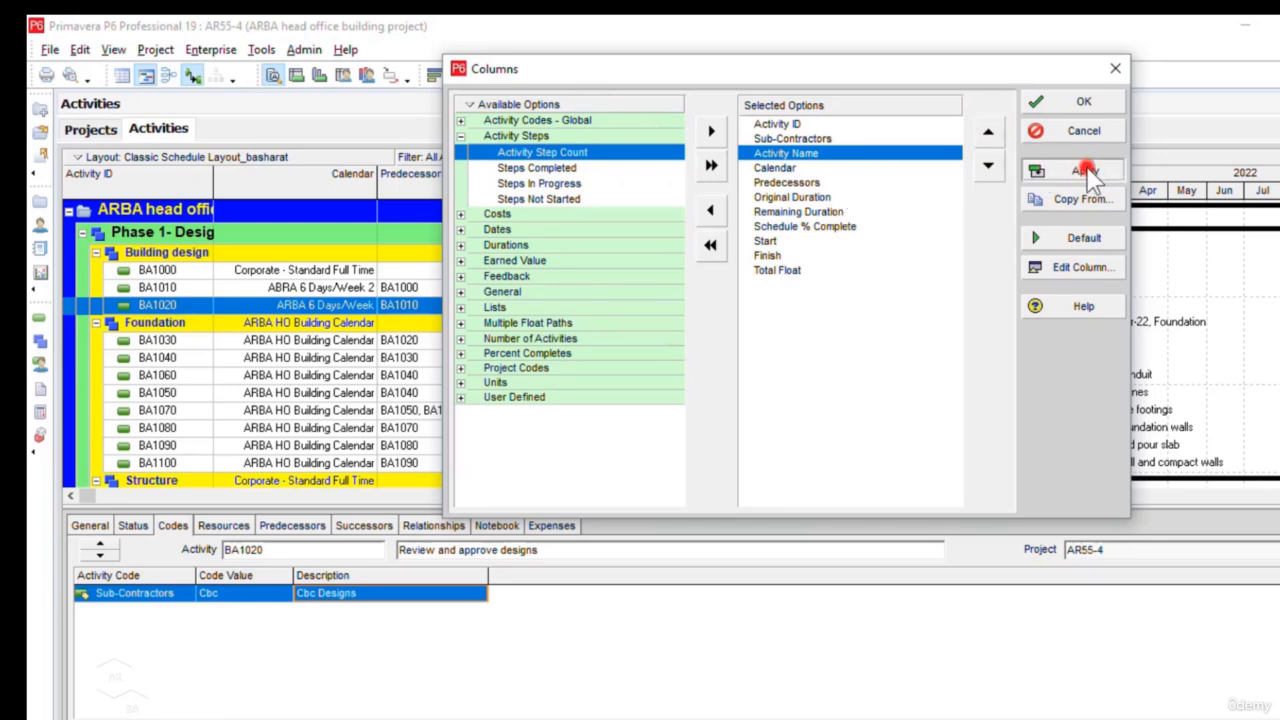
click(1083, 104)
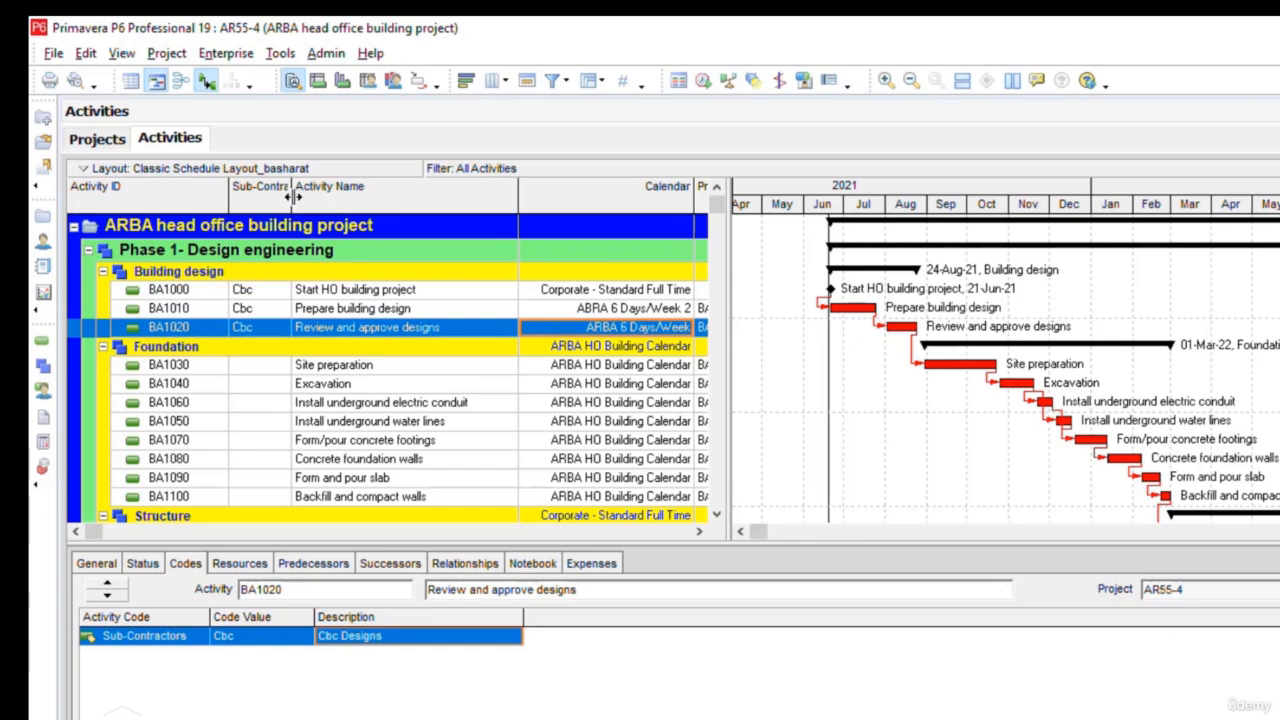
drag(290, 197, 415, 199)
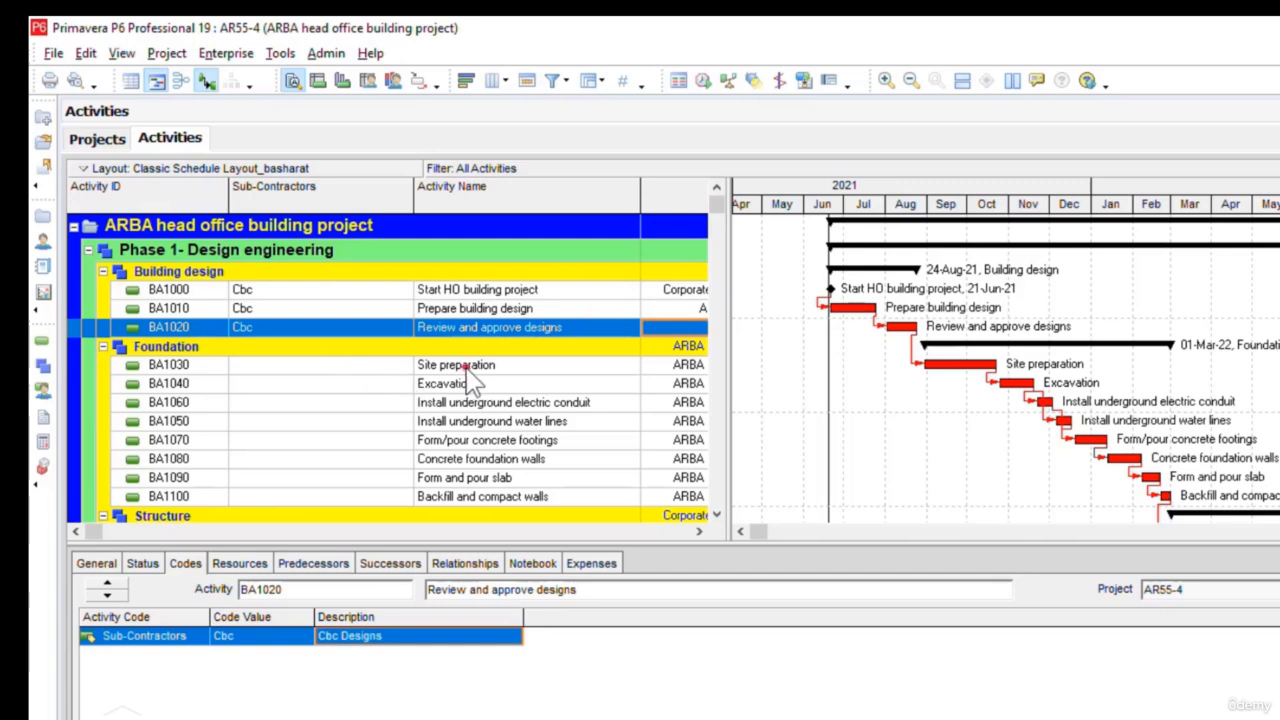
Assign the Sub-Contractors value Sunset to activity BA1030, Site preparation, directly in the activity table
double_click(325, 368)
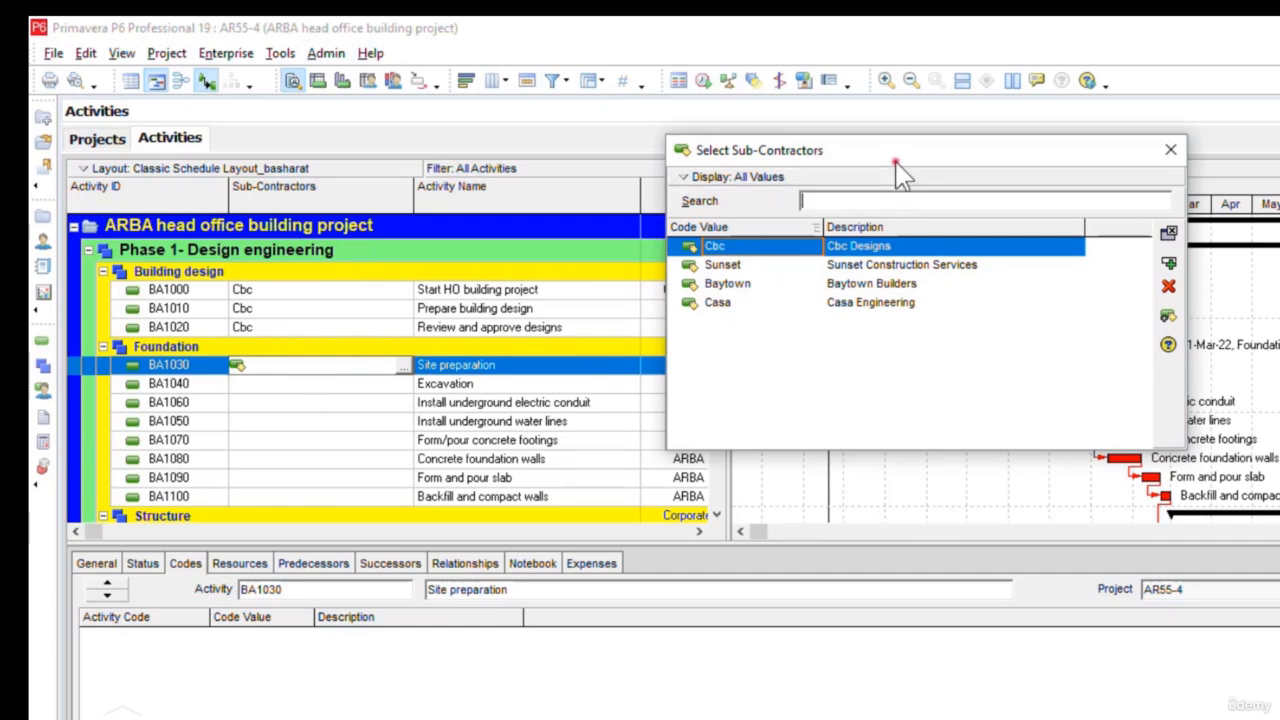
drag(960, 160, 920, 192)
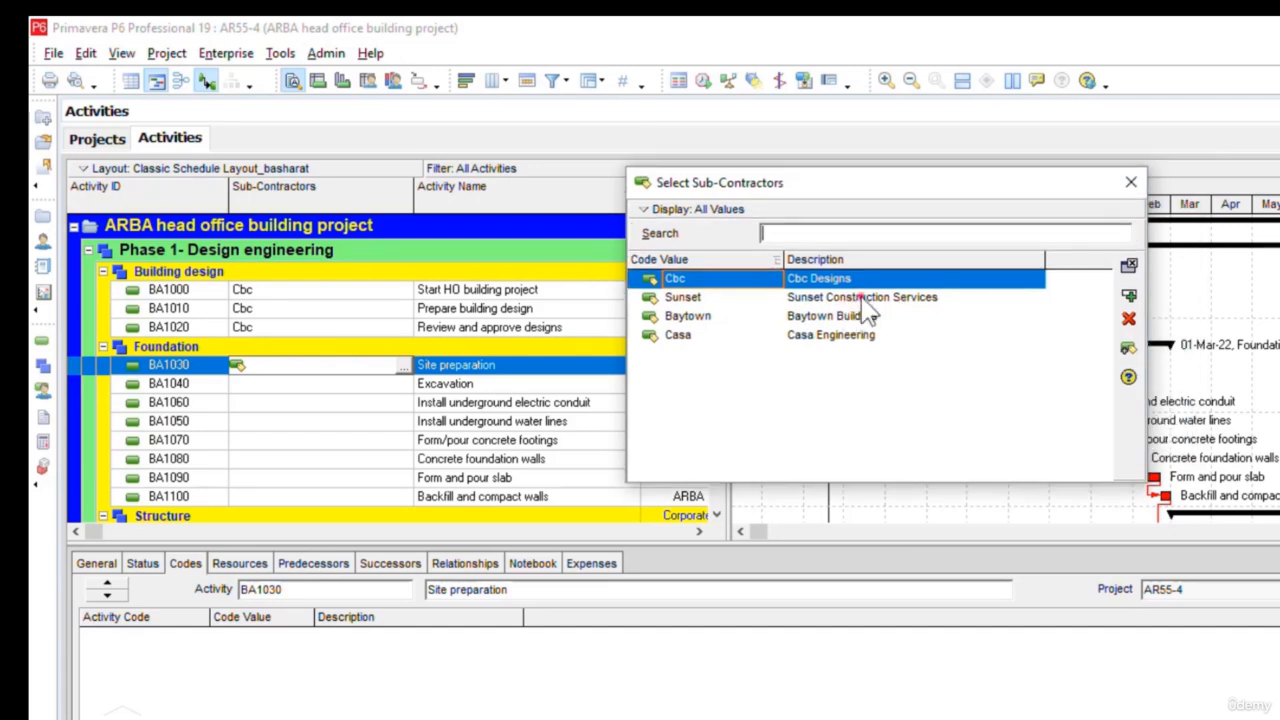
click(863, 297)
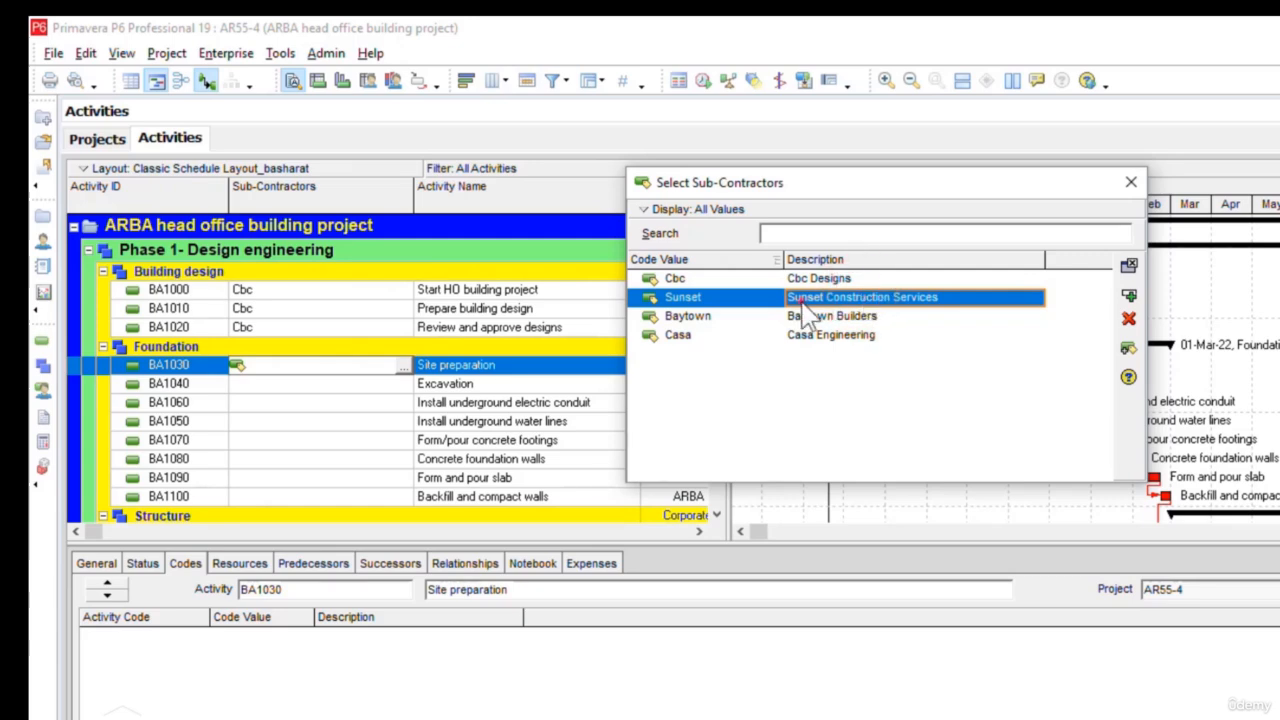
click(1130, 300)
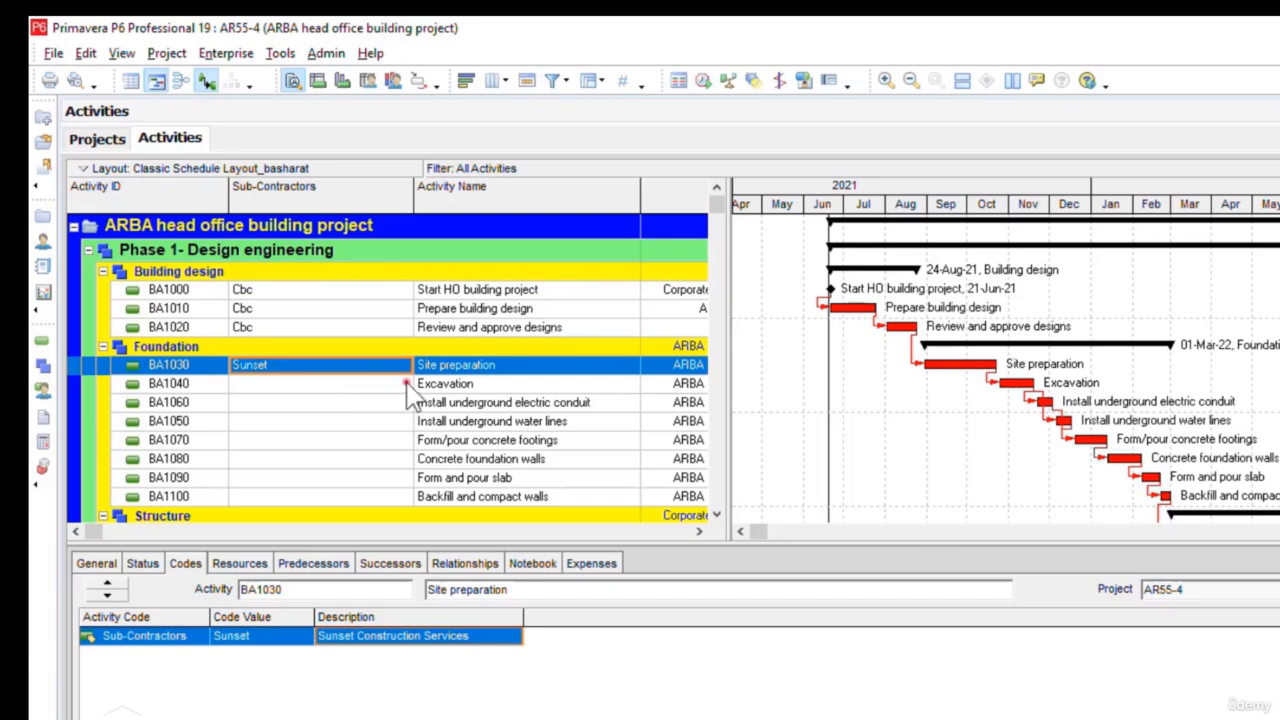
Assign the Sub-Contractors value Sunset to activity BA1040, Excavation, in the activity table
click(350, 390)
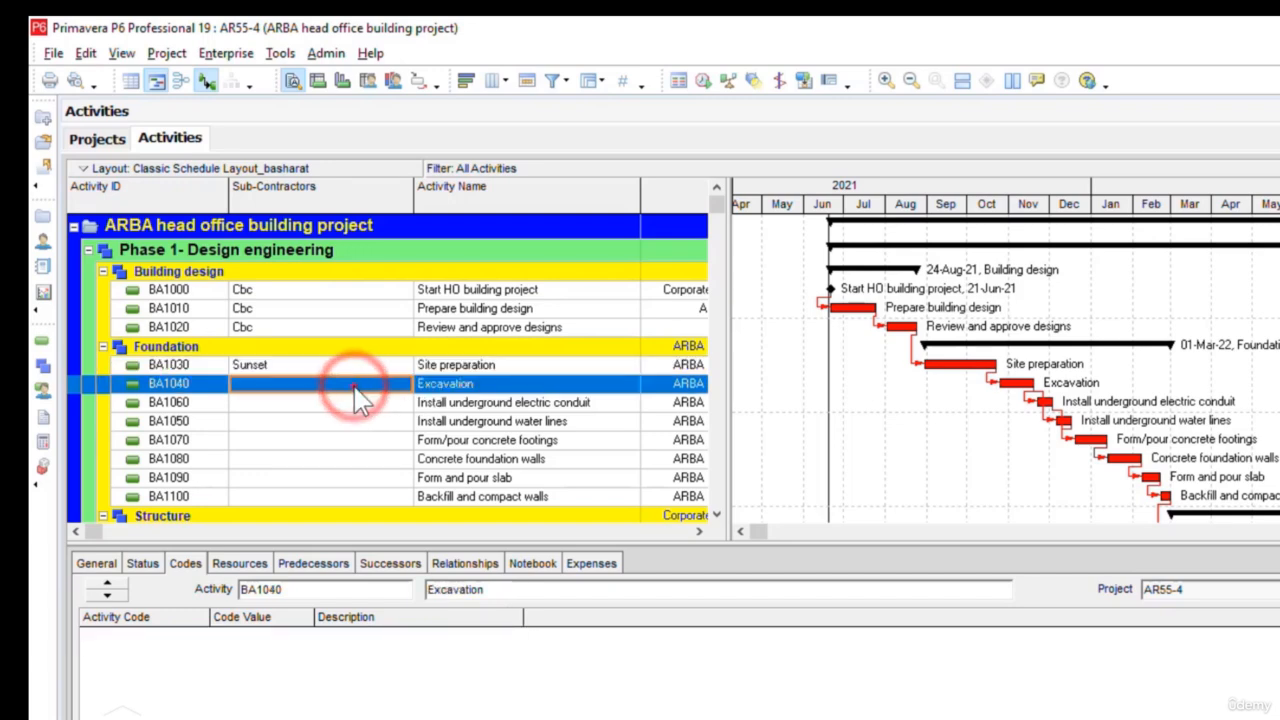
click(355, 386)
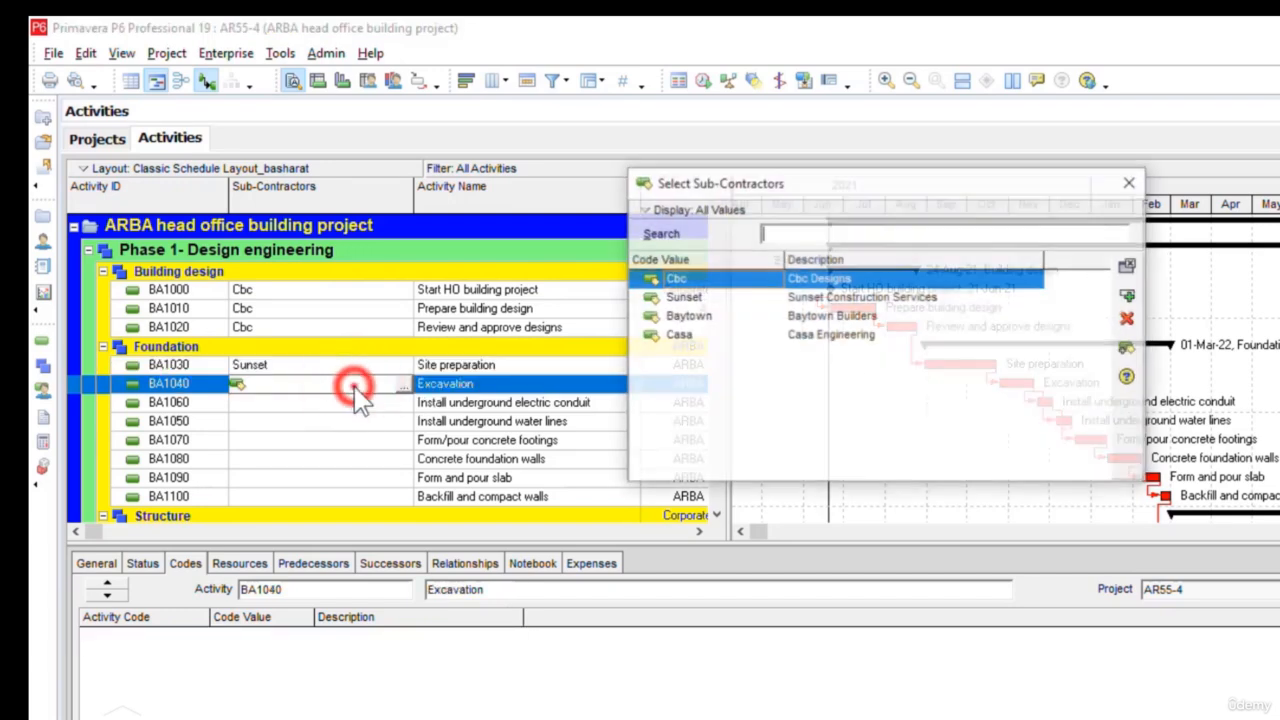
click(897, 300)
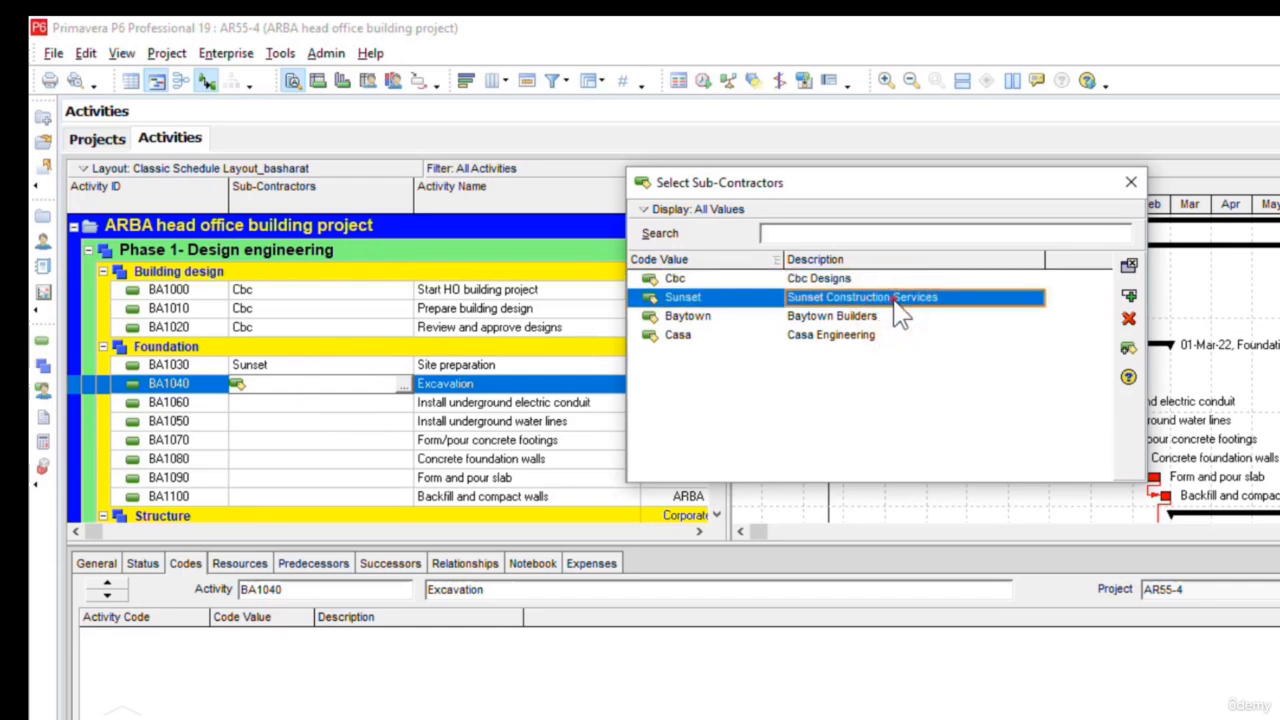
click(1130, 297)
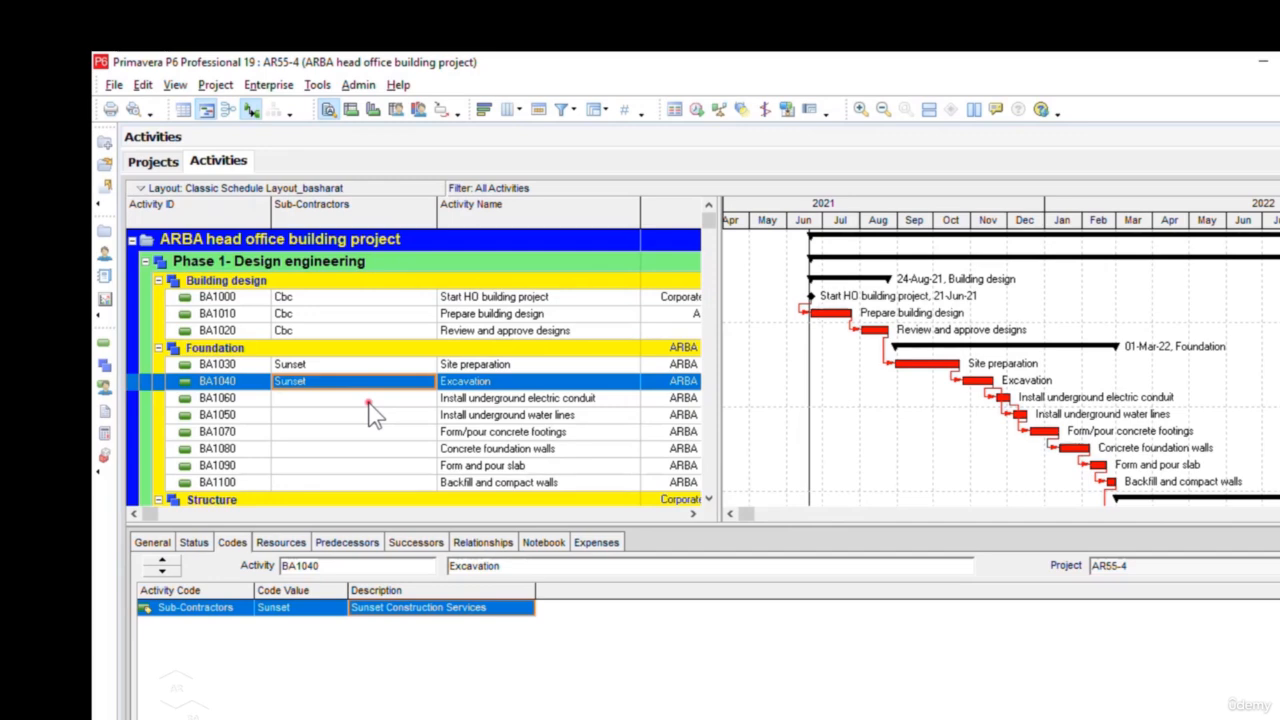
Fill the Sub-Contractors value Sunset down from BA1040 through BA1100, the last activity under Foundation
key(shift)
shift+click(393, 484)
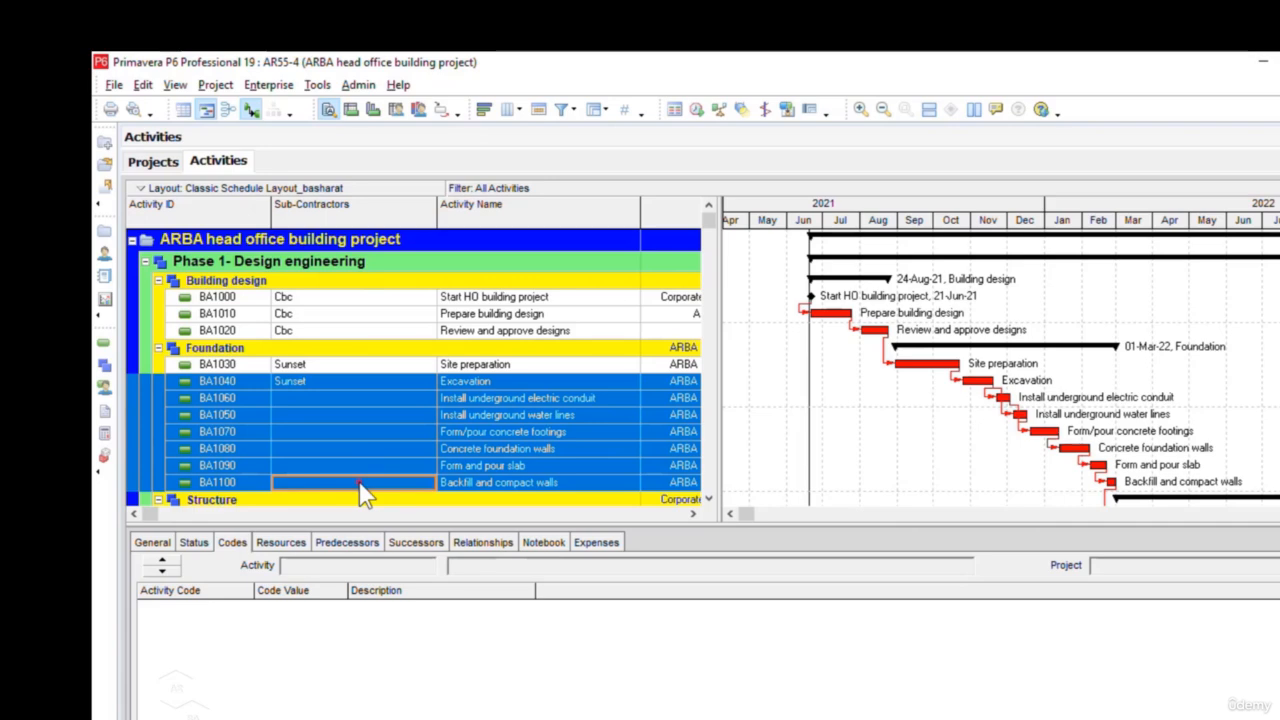
key(ctrl+e)
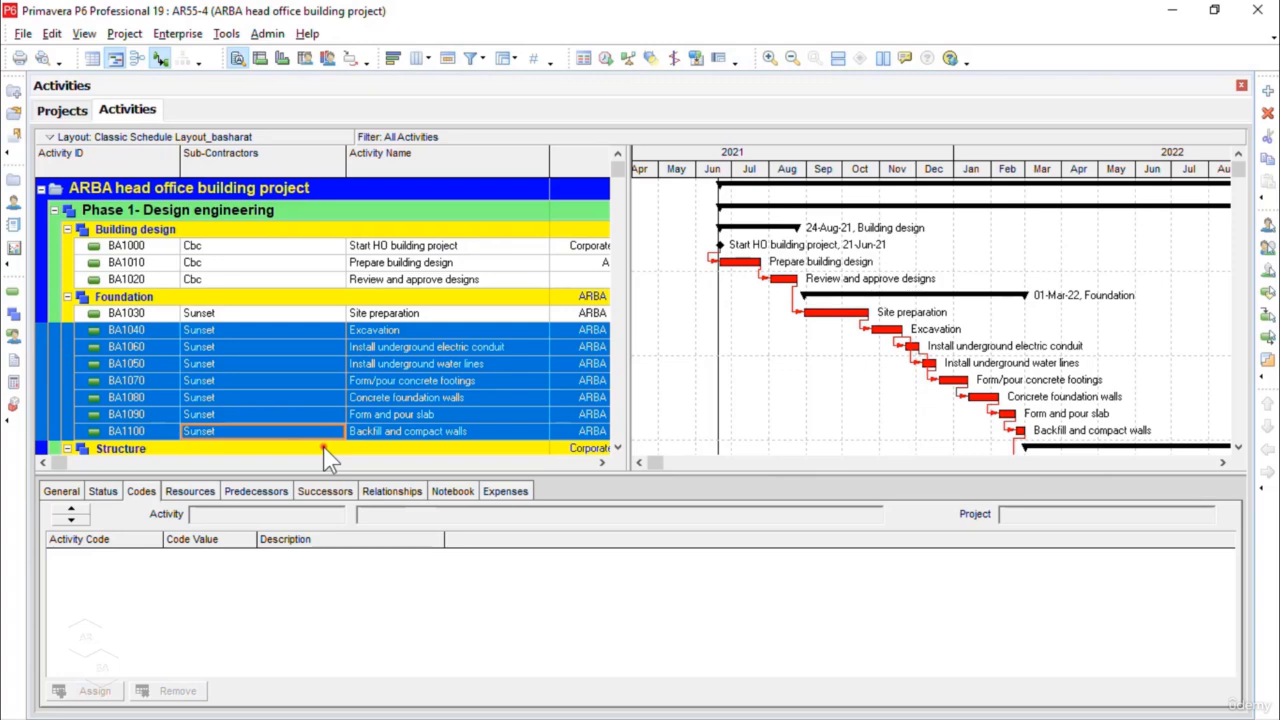
Assign the Sub-Contractors value Baytown to activity BA1110, Erect structural frame, in the activity table
scroll(323, 446, down, 3)
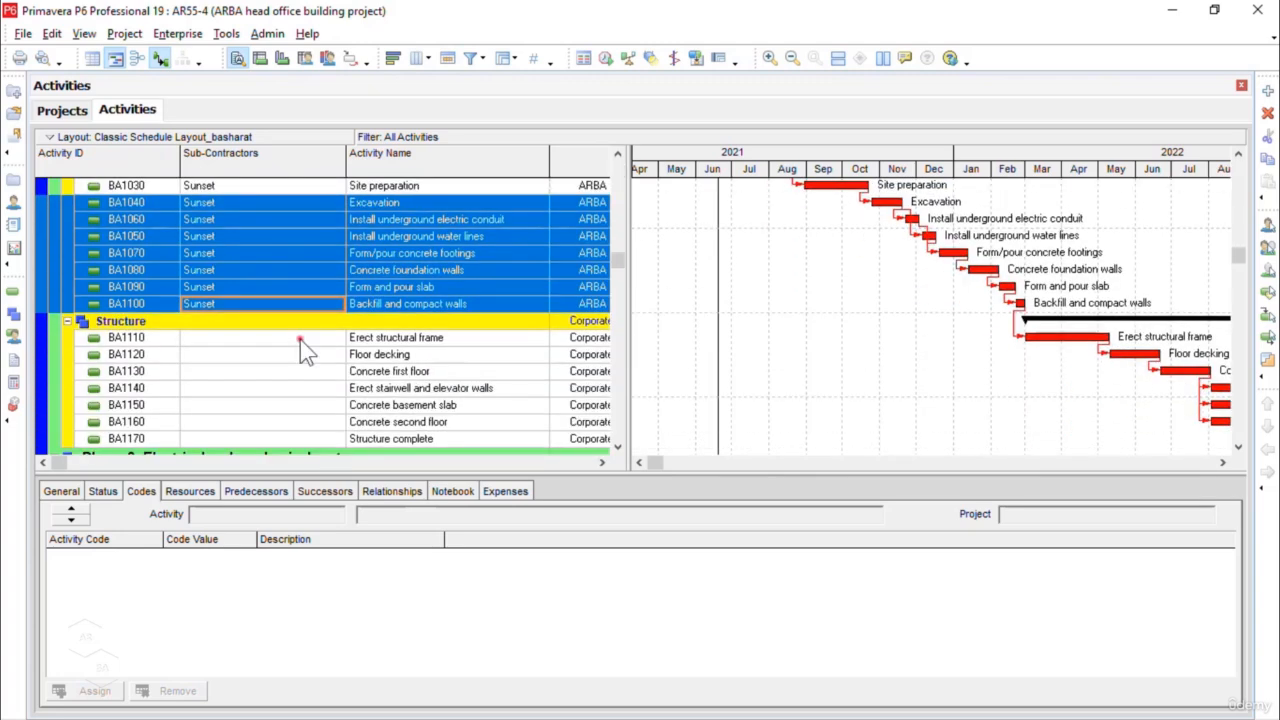
click(300, 339)
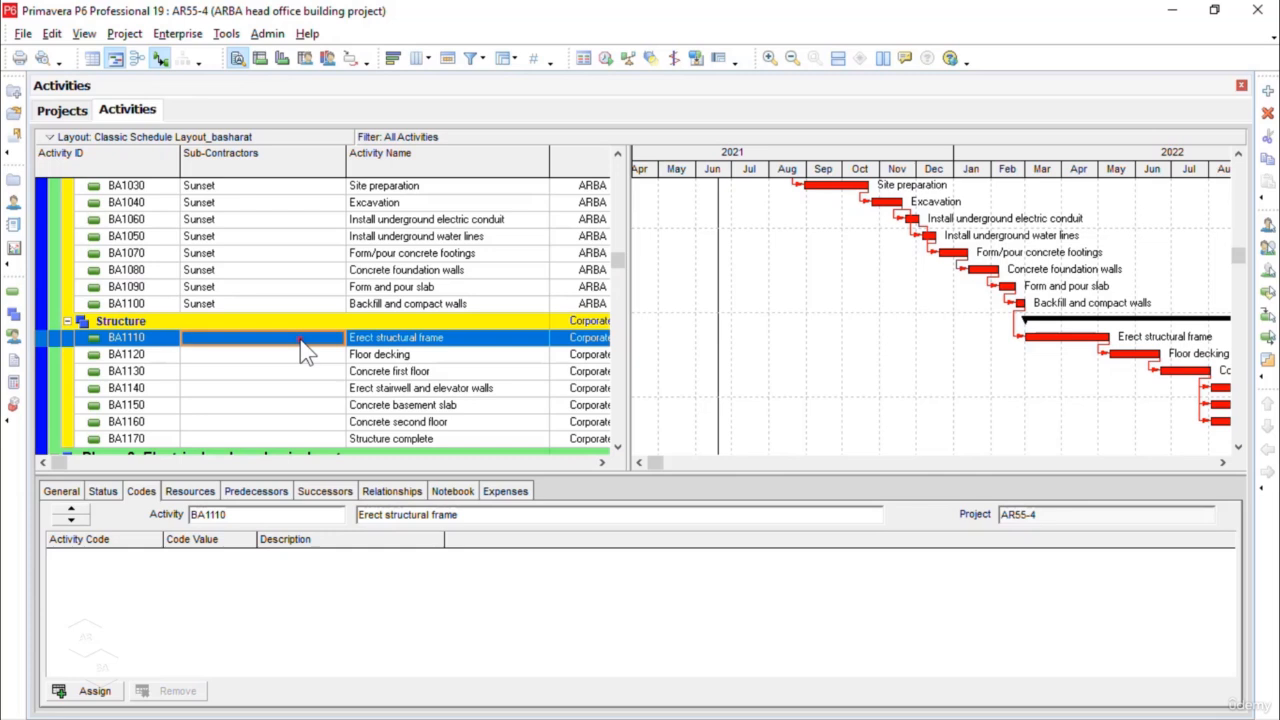
double_click(300, 340)
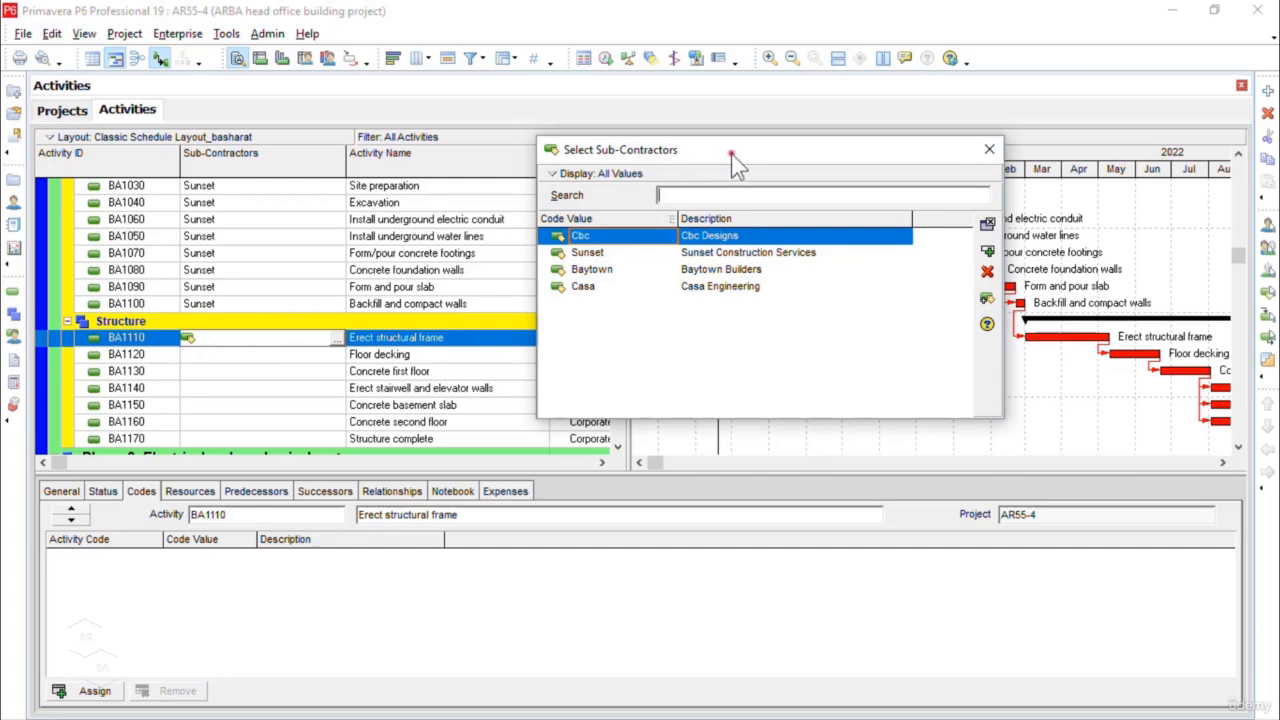
drag(757, 162, 722, 148)
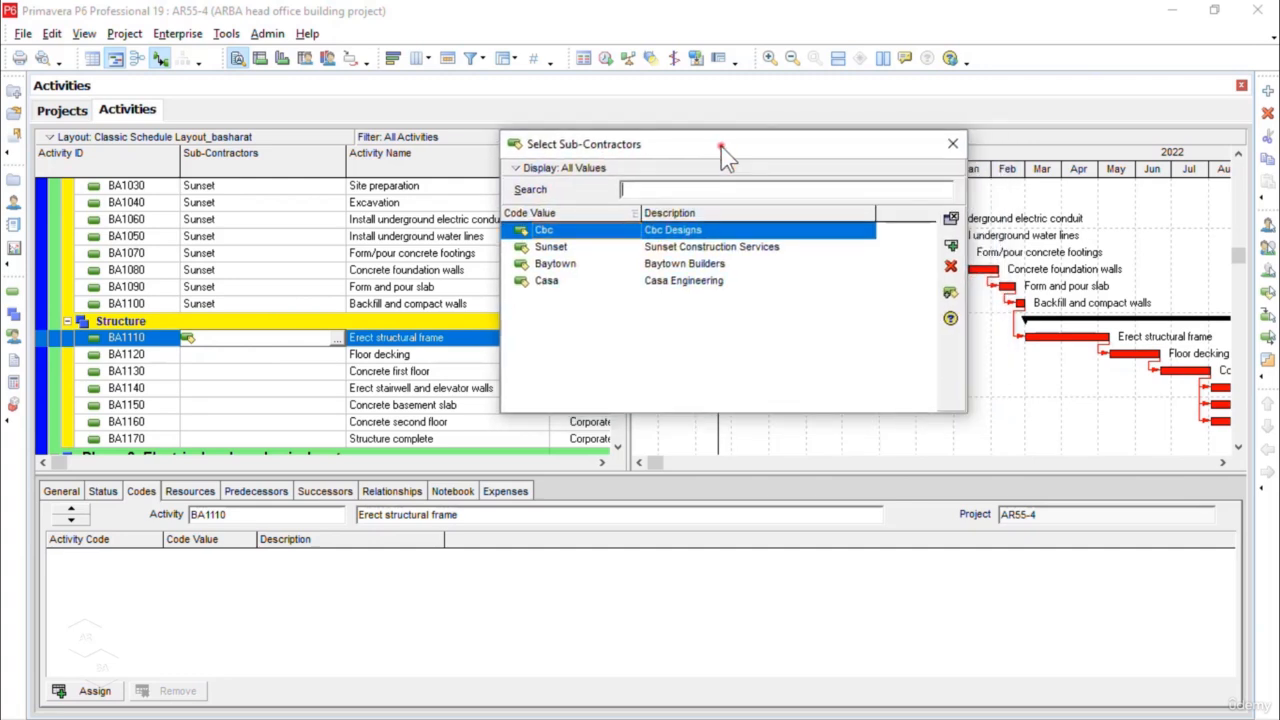
click(698, 266)
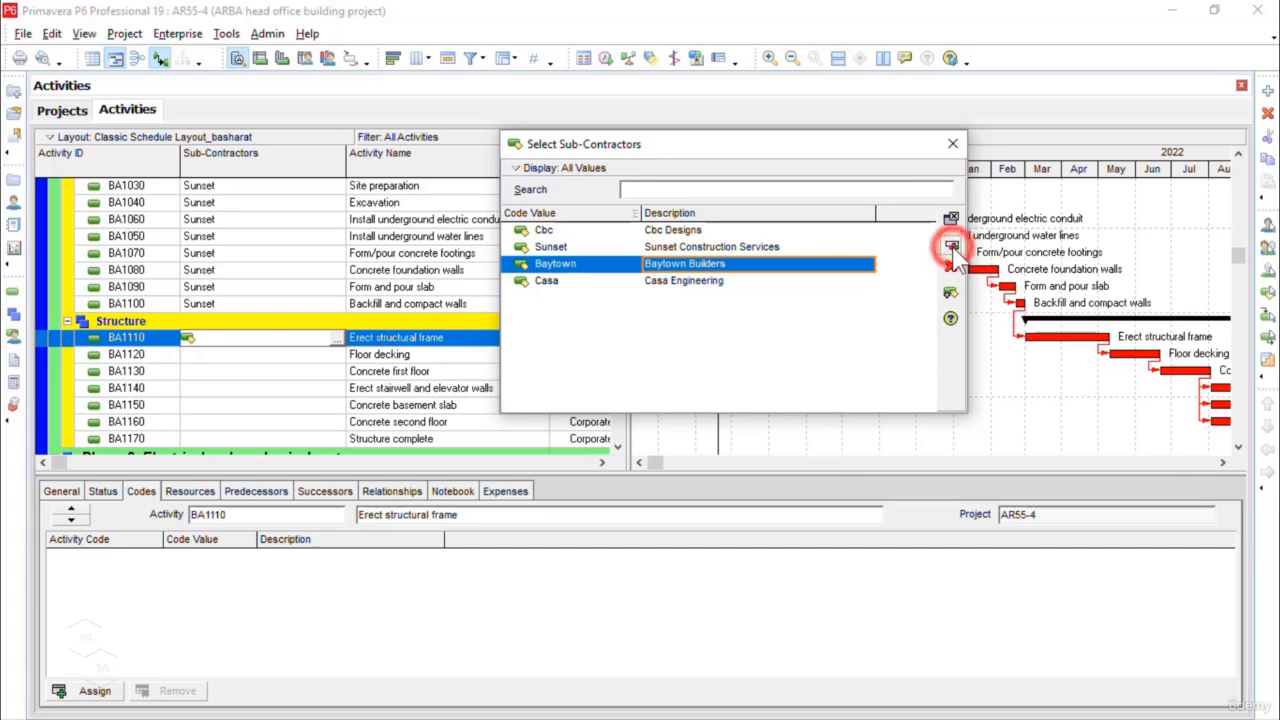
click(952, 248)
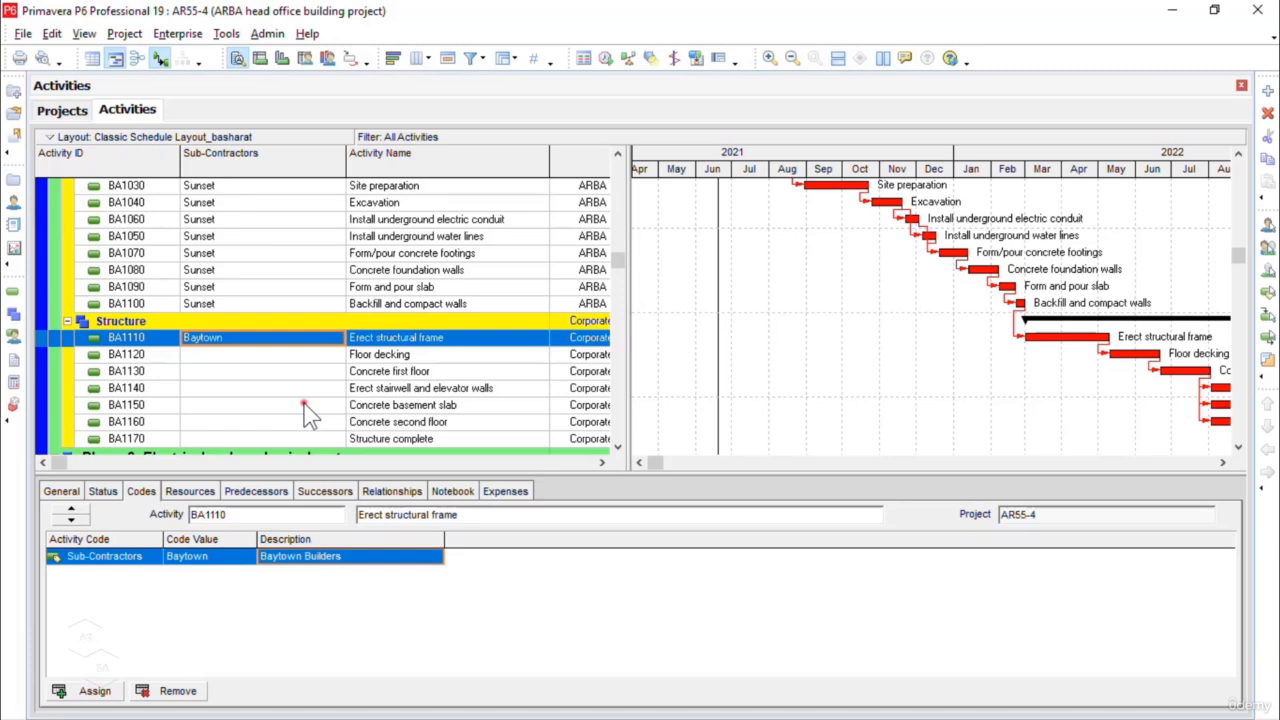
Fill the Sub-Contractors value Baytown down from BA1110 through BA1170, the last activity under Structure
shift+click(249, 446)
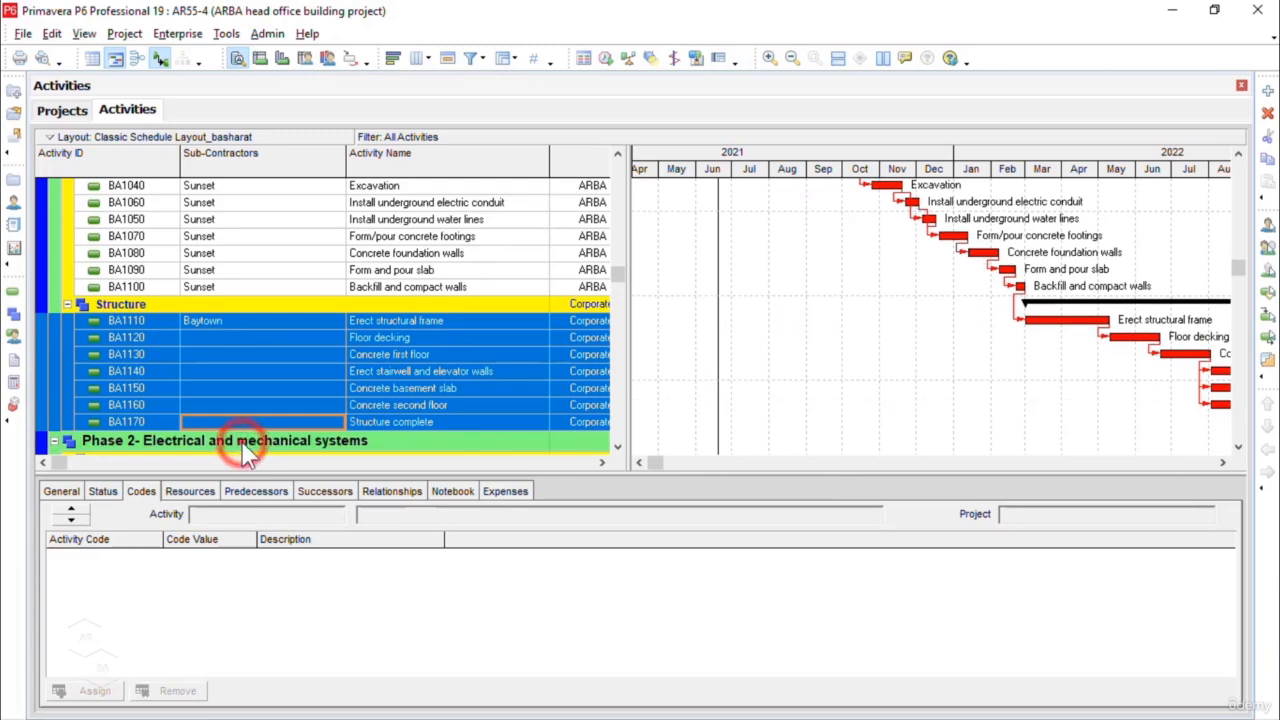
click(218, 366)
key(ctrl+e)
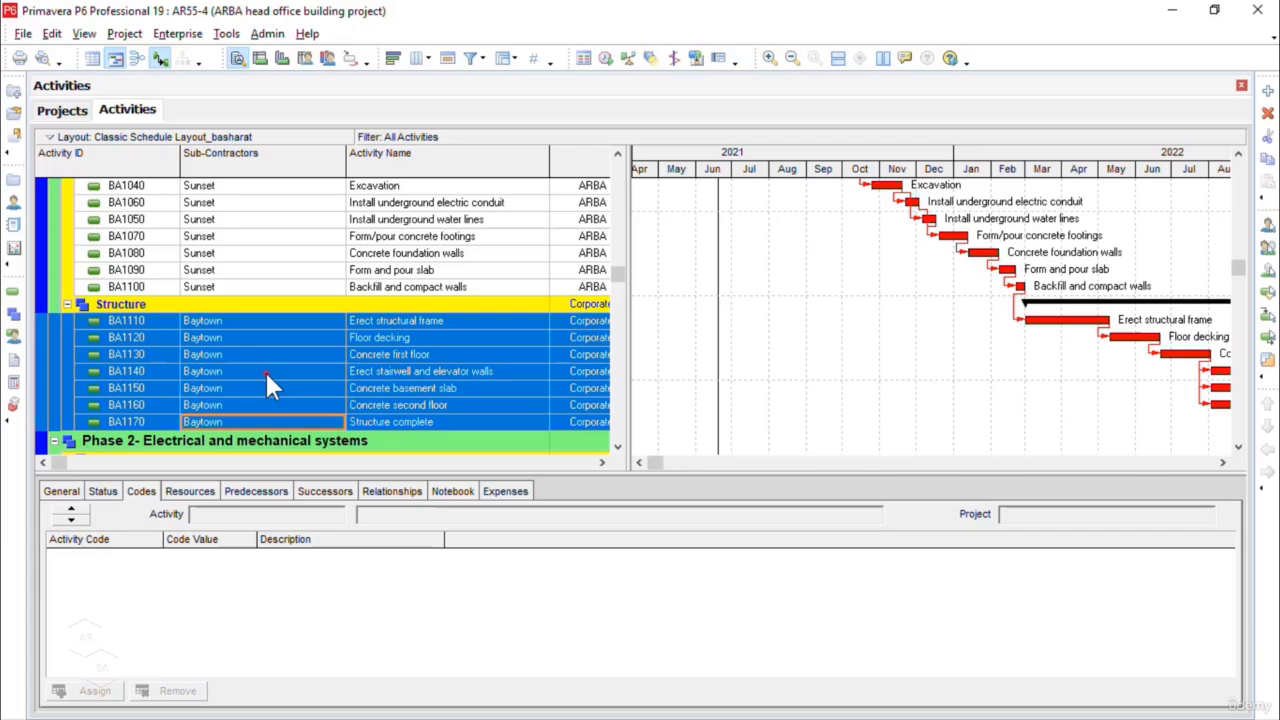
Review the Sub-Contractors values assigned to the activities under Building design, Foundation and Structure
scroll(267, 378, up, 1)
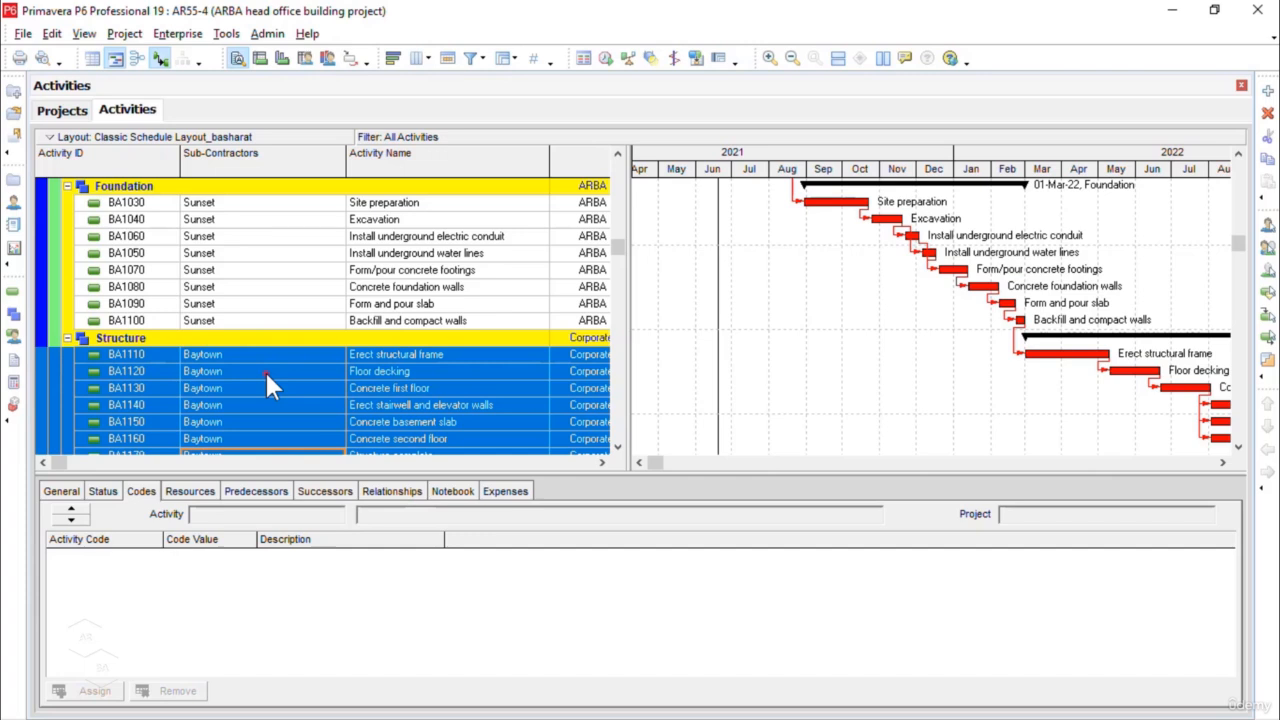
scroll(299, 438, down, 1)
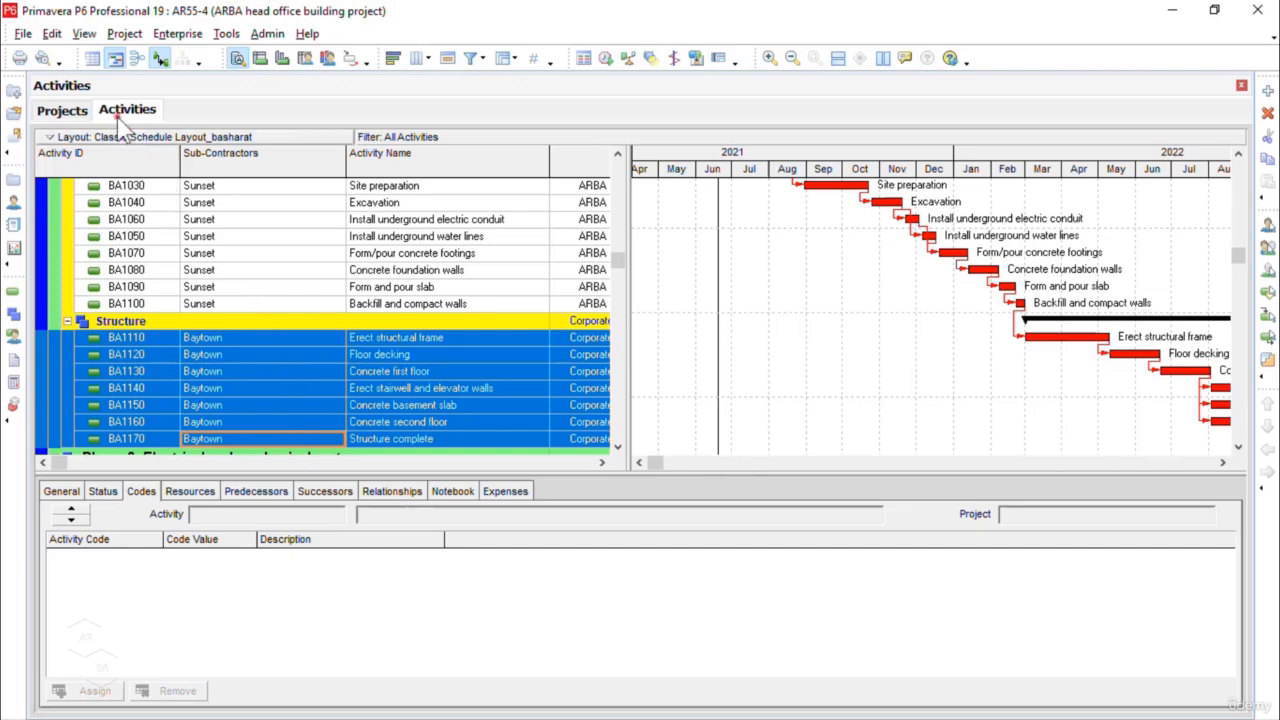
click(53, 35)
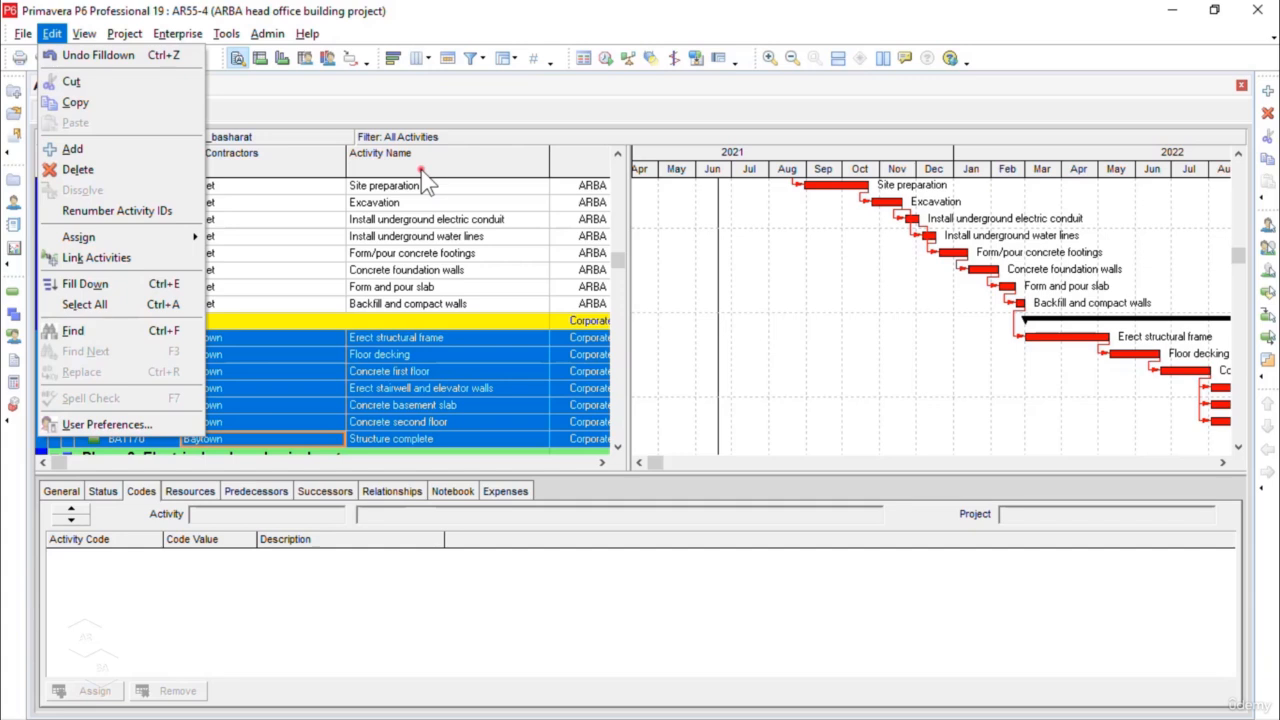
click(480, 112)
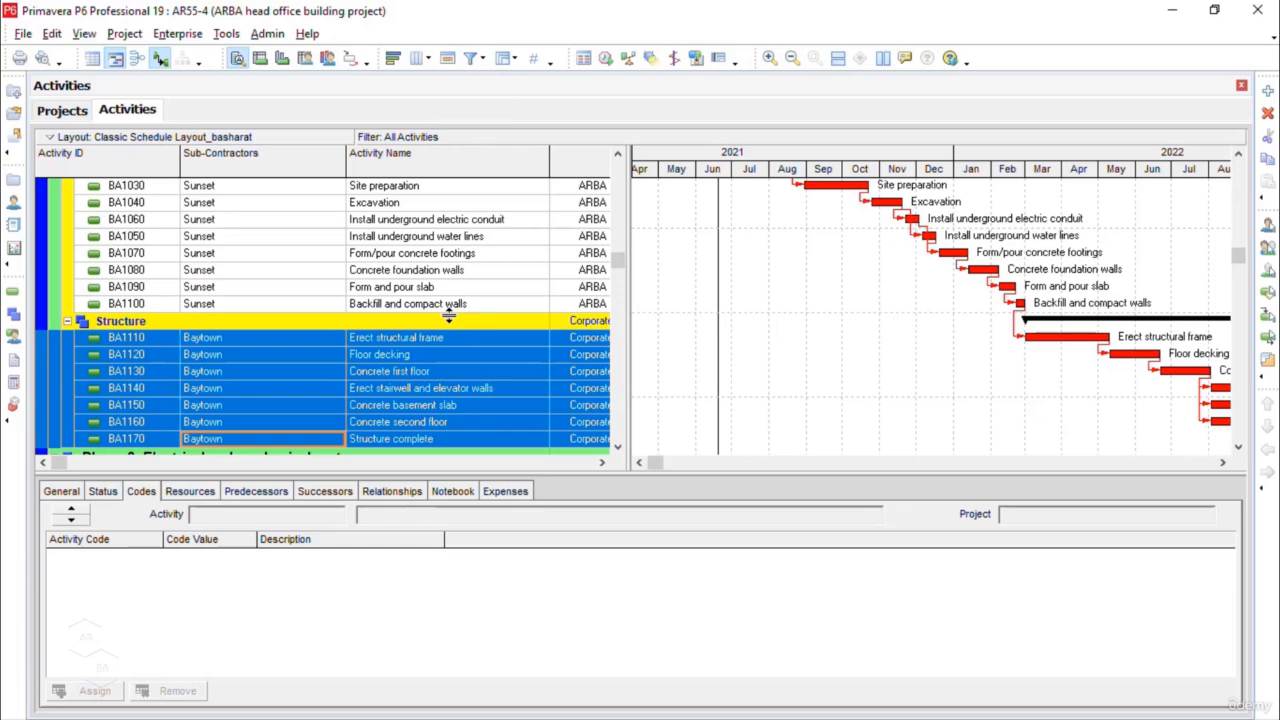
scroll(450, 316, up, 2)
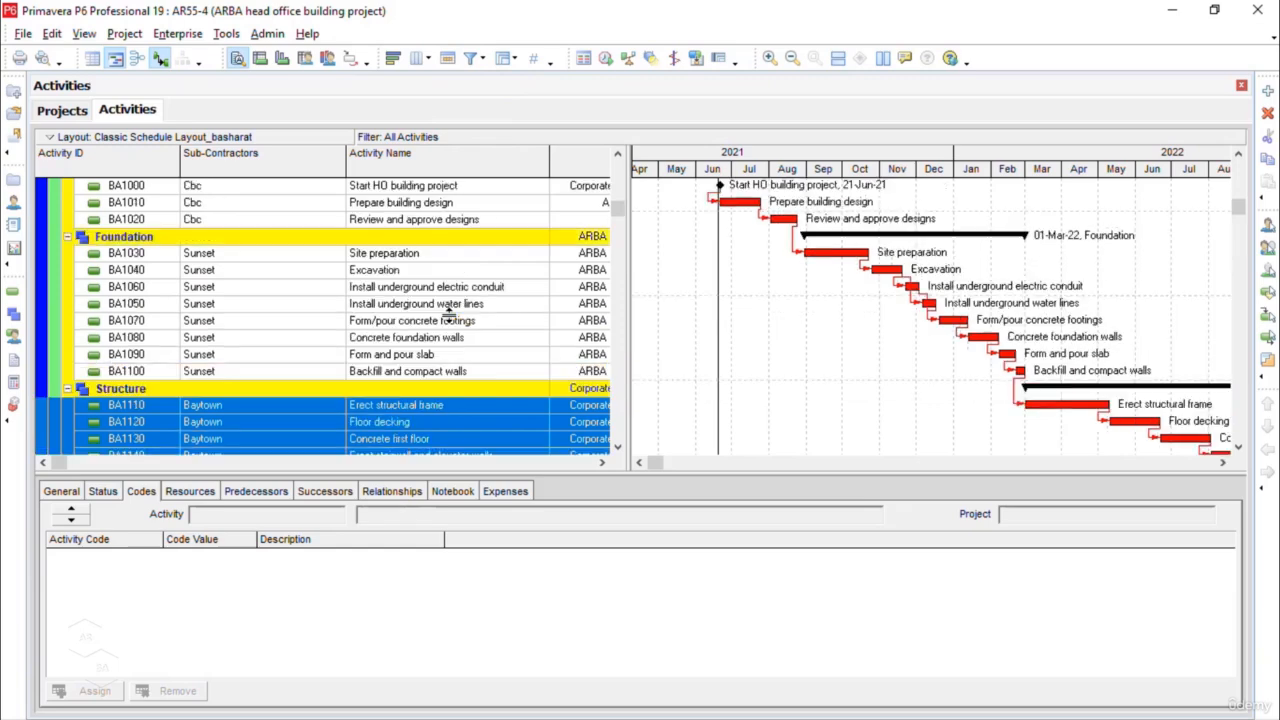
scroll(450, 316, up, 2)
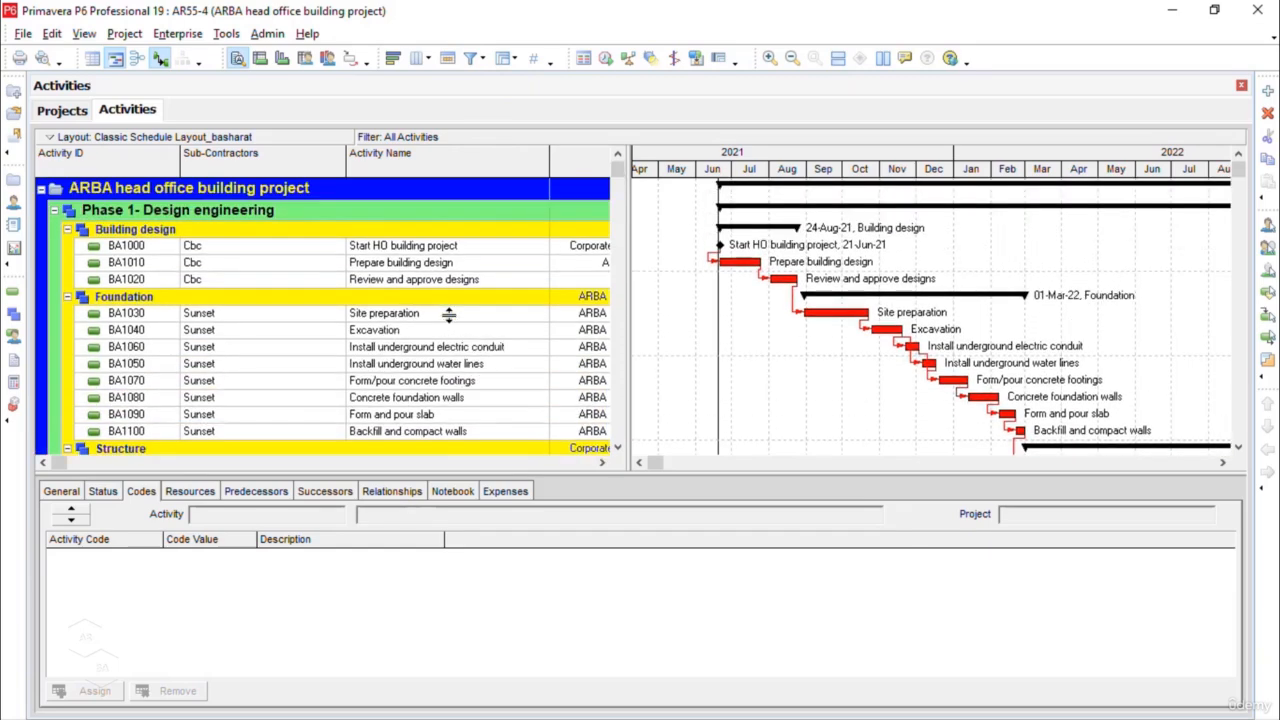
scroll(450, 318, down, 1)
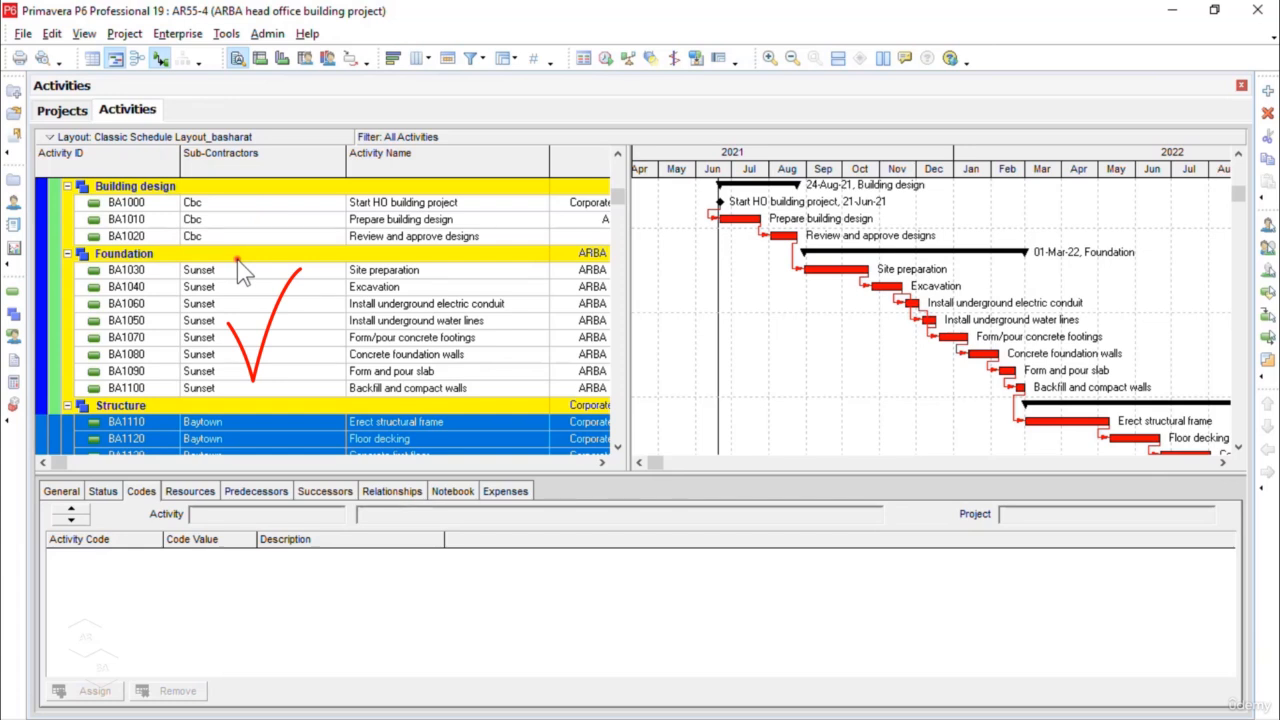
scroll(273, 411, down, 3)
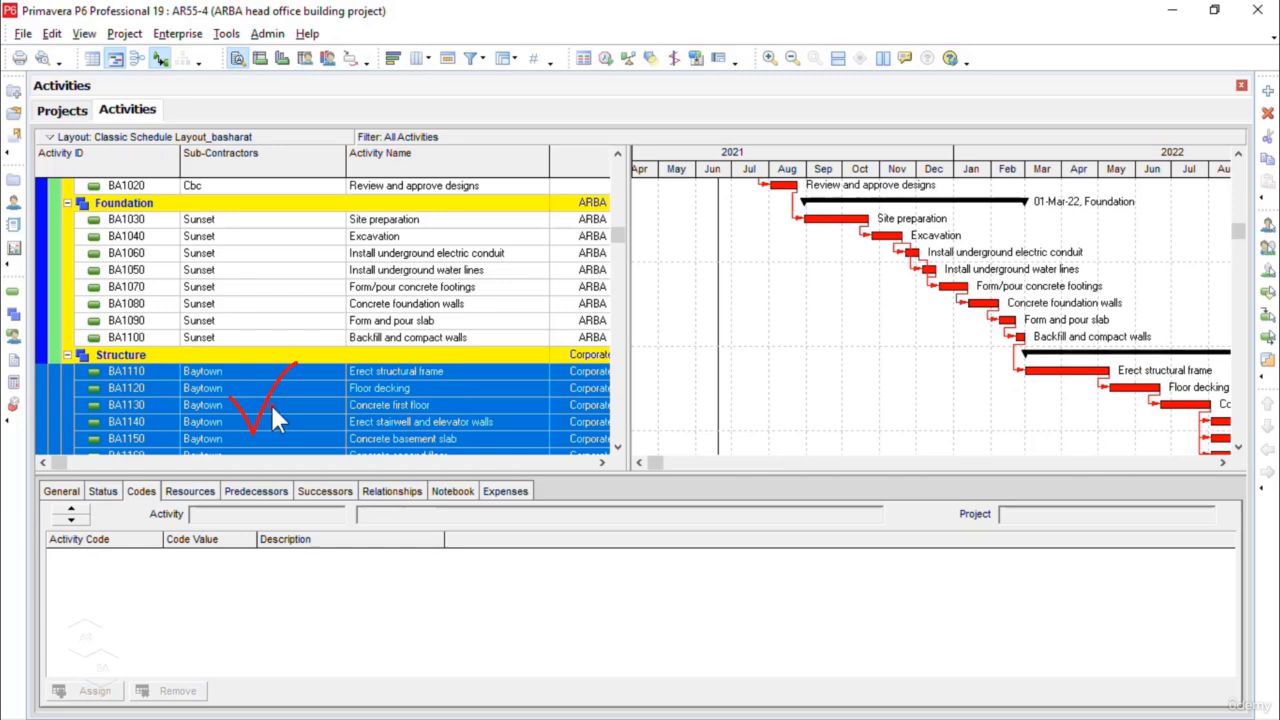
scroll(270, 402, down, 1)
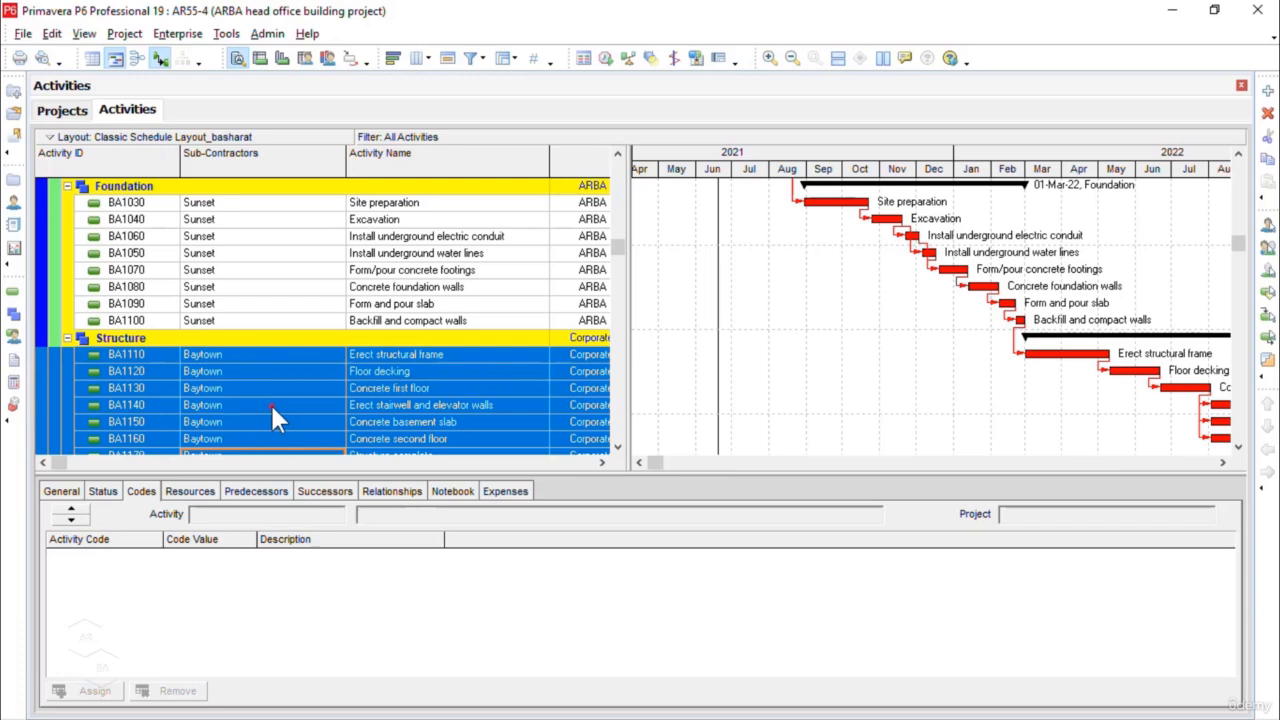
scroll(270, 402, up, 5)
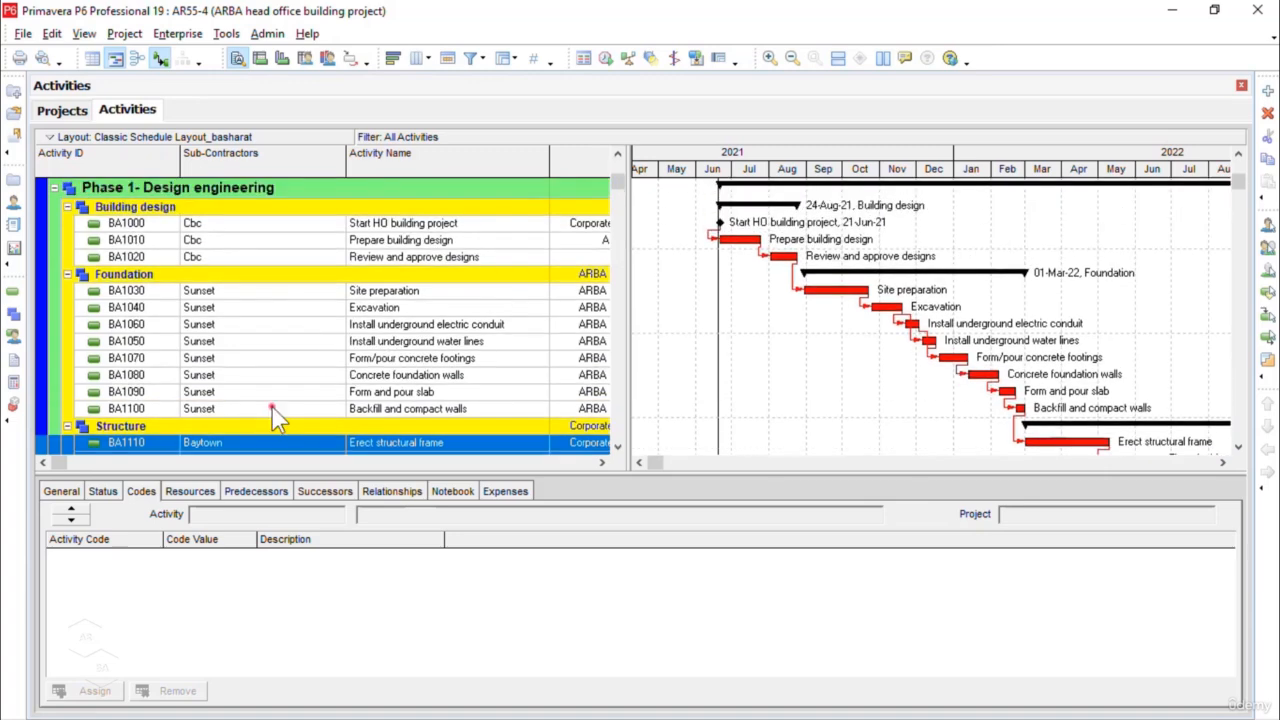
scroll(232, 315, down, 1)
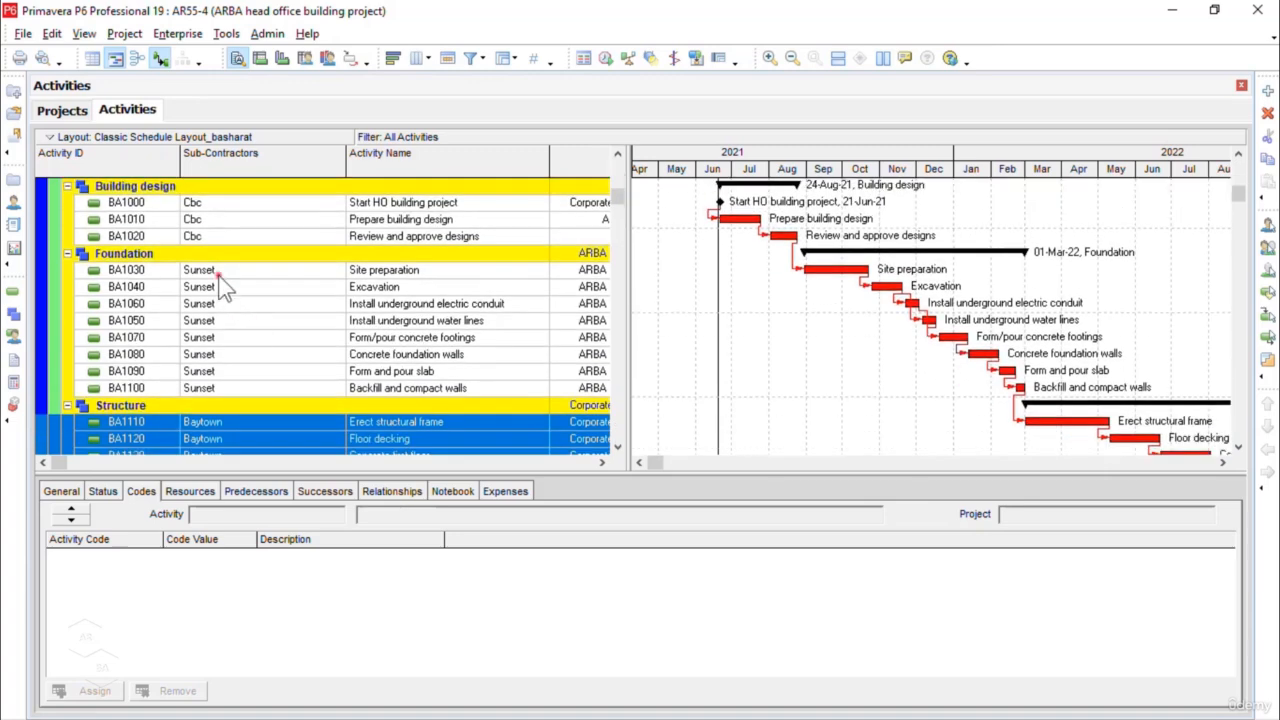
scroll(220, 278, down, 1)
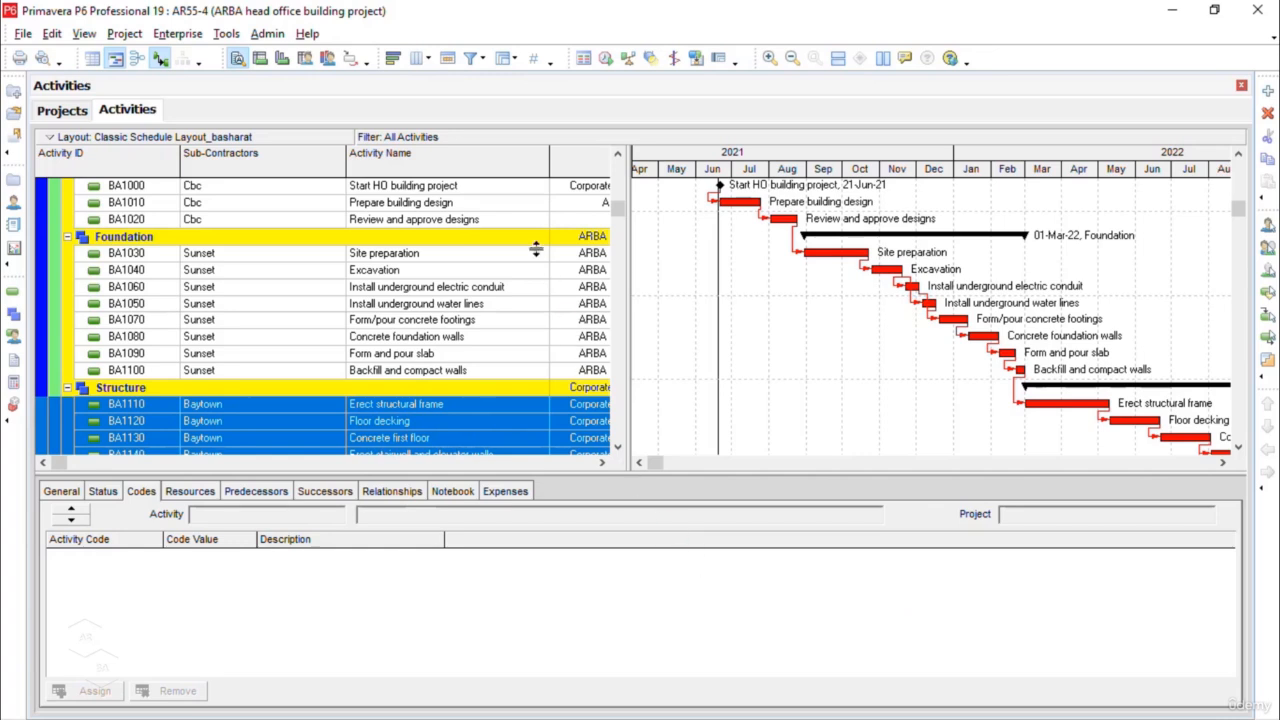
Group the activity table by Sub-Contractors instead of WBS and apply the new grouping
click(508, 62)
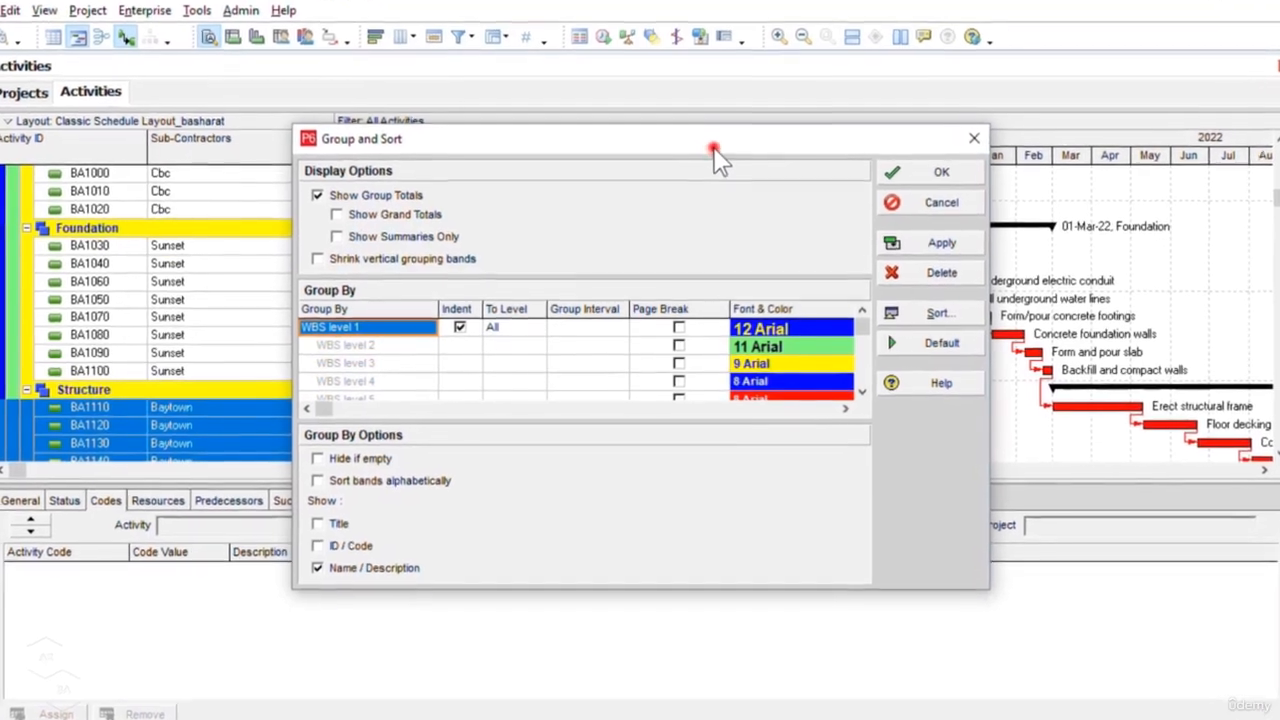
drag(712, 170, 721, 136)
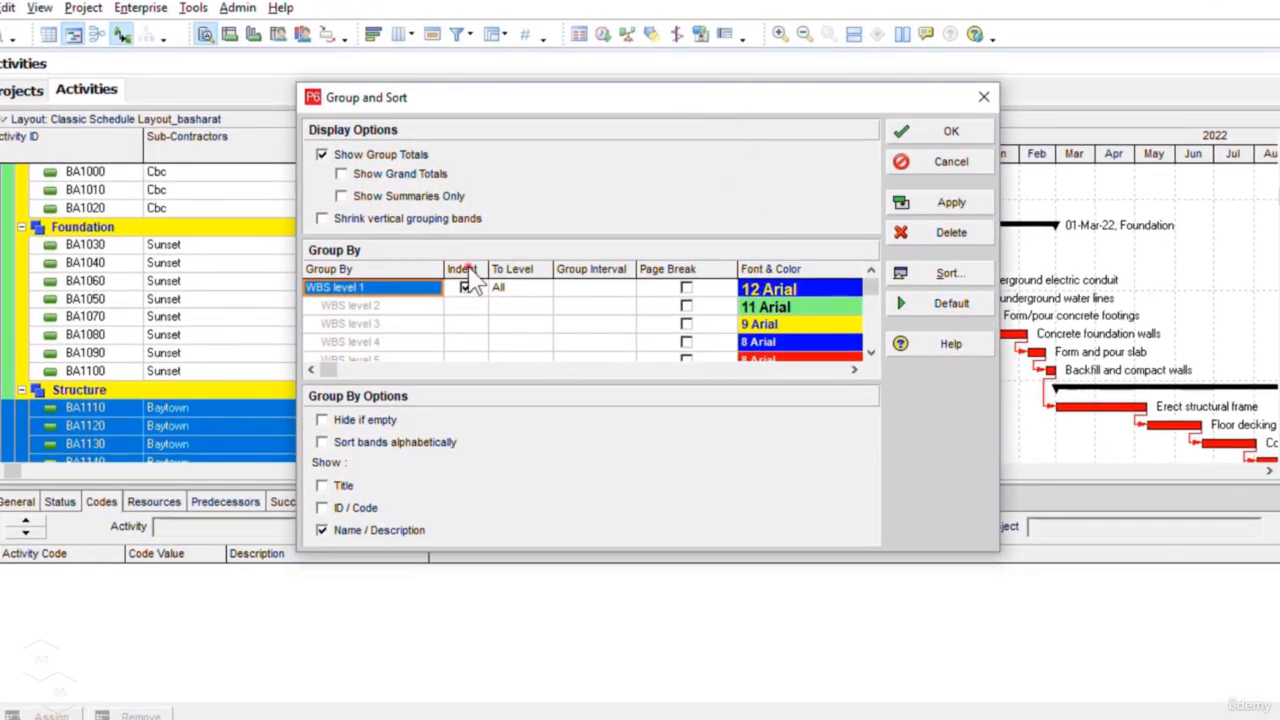
click(387, 288)
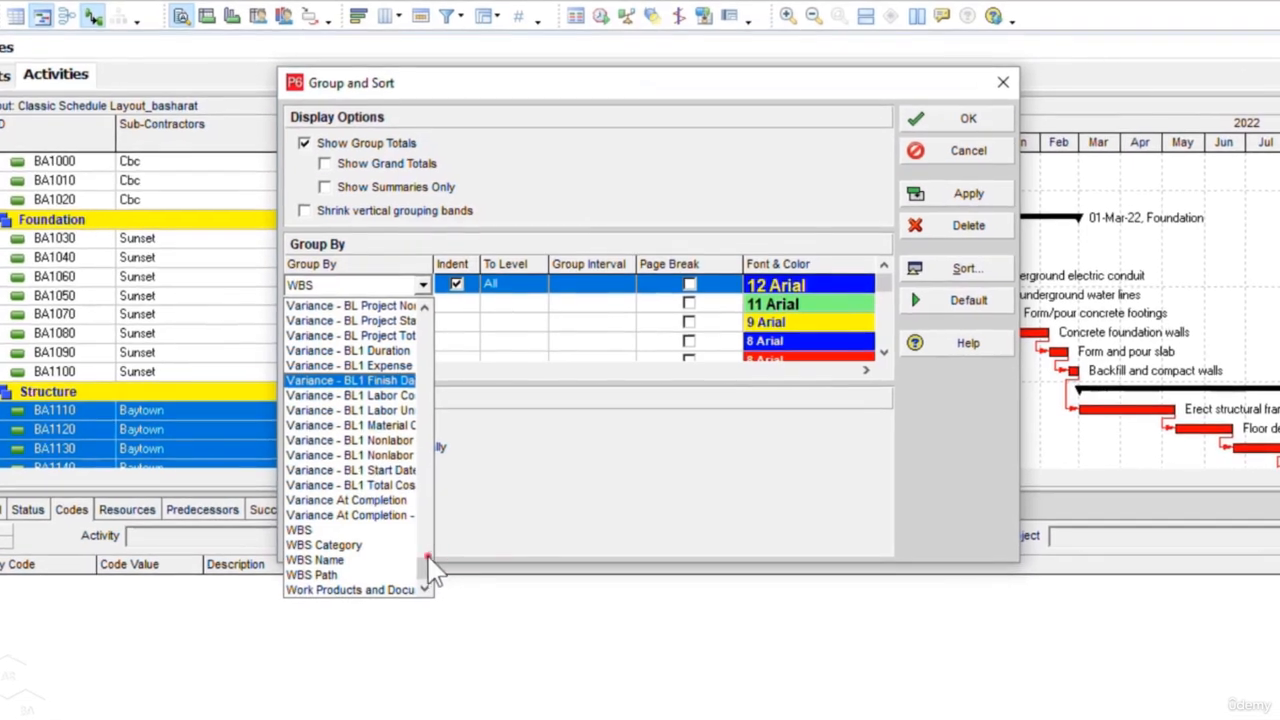
drag(430, 565, 433, 510)
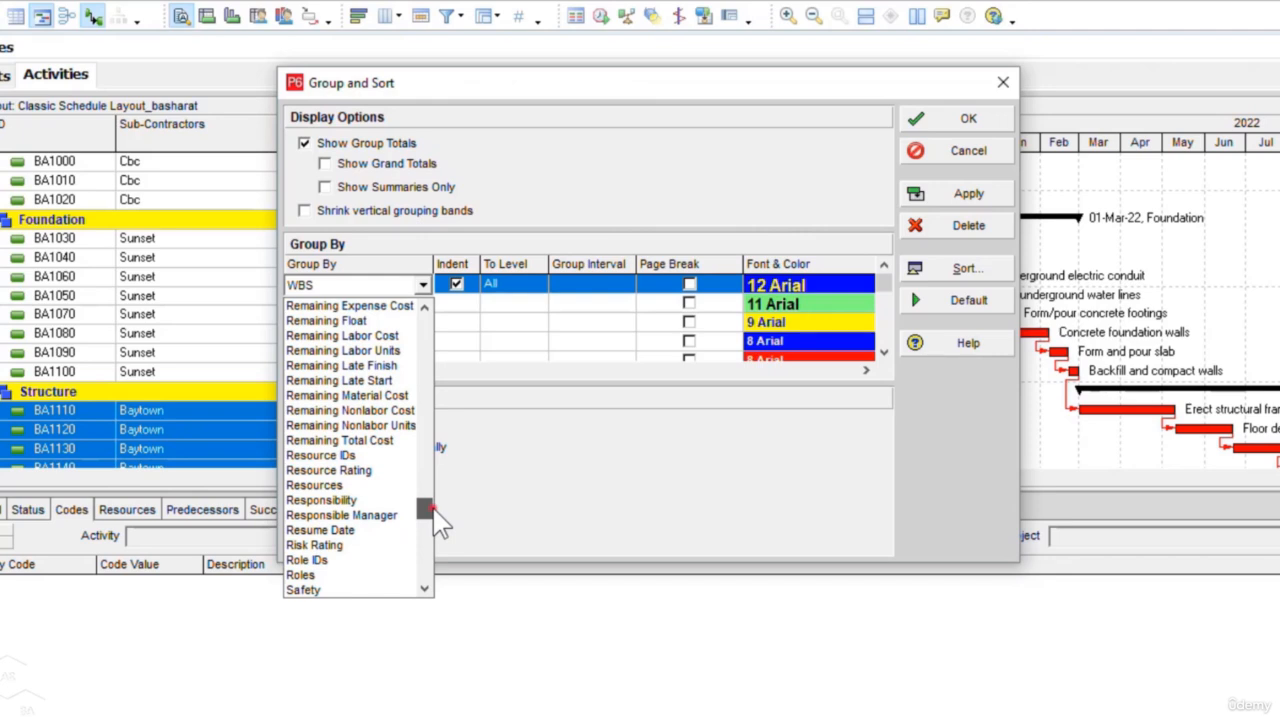
drag(440, 522, 442, 550)
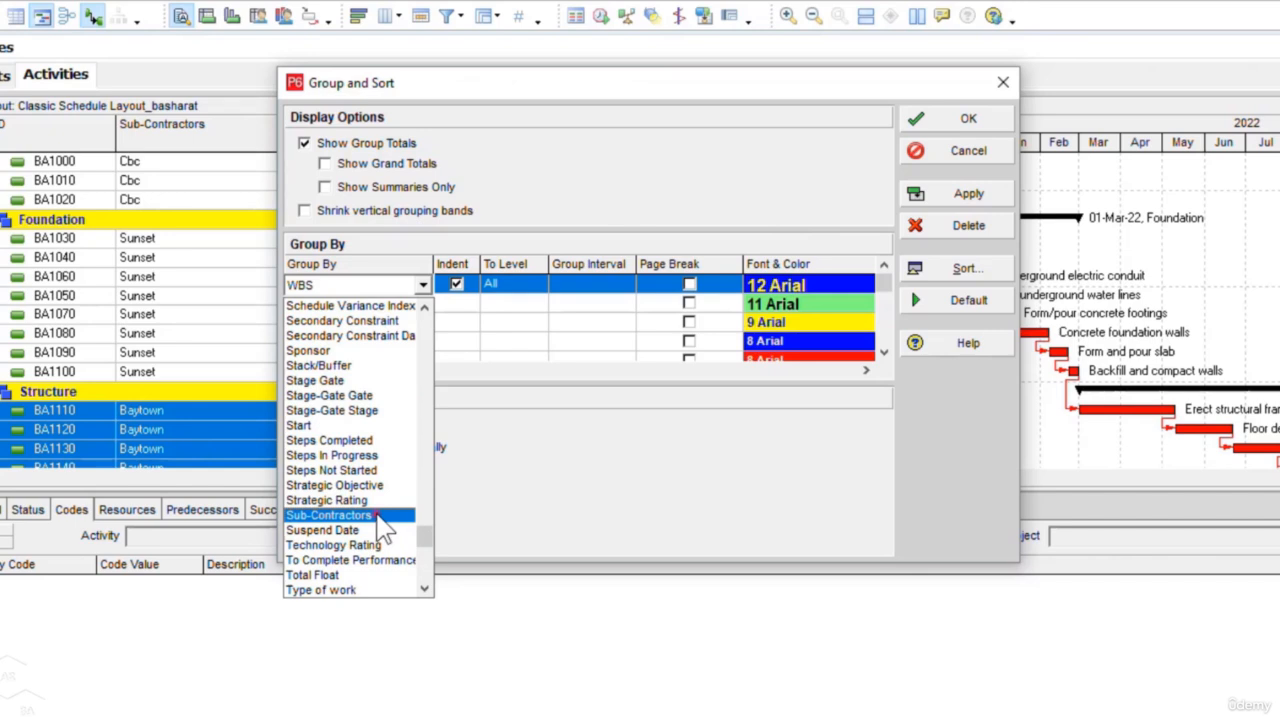
click(377, 515)
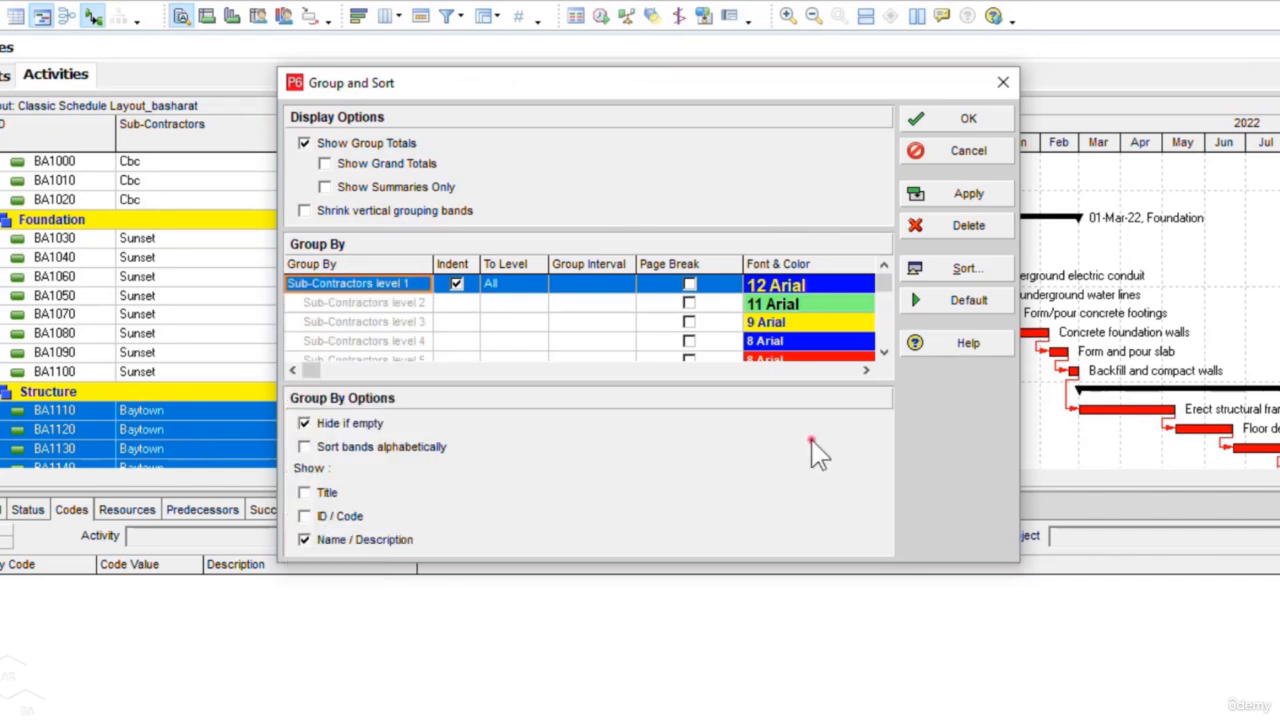
click(982, 195)
drag(684, 128, 956, 112)
key(Return)
Examine how the activities are arranged under each subcontractor's group band
scroll(517, 362, up, 3)
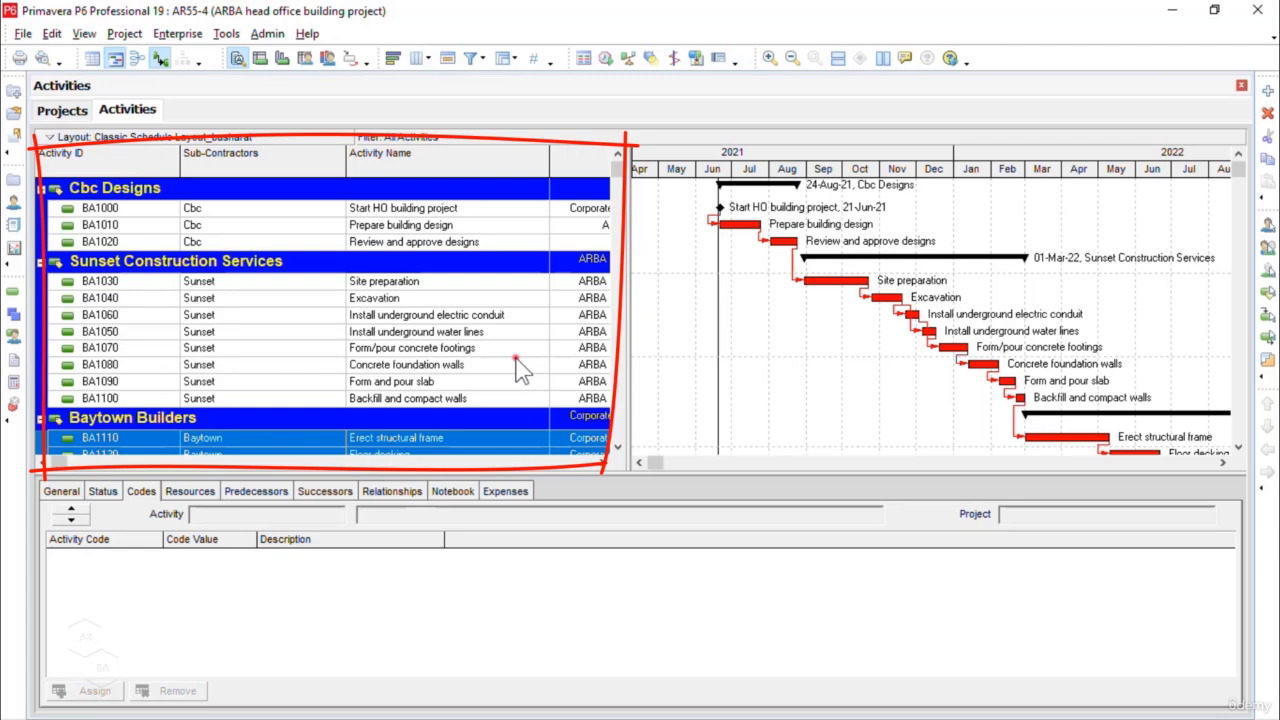
scroll(518, 364, down, 1)
scroll(520, 366, up, 1)
scroll(520, 370, down, 4)
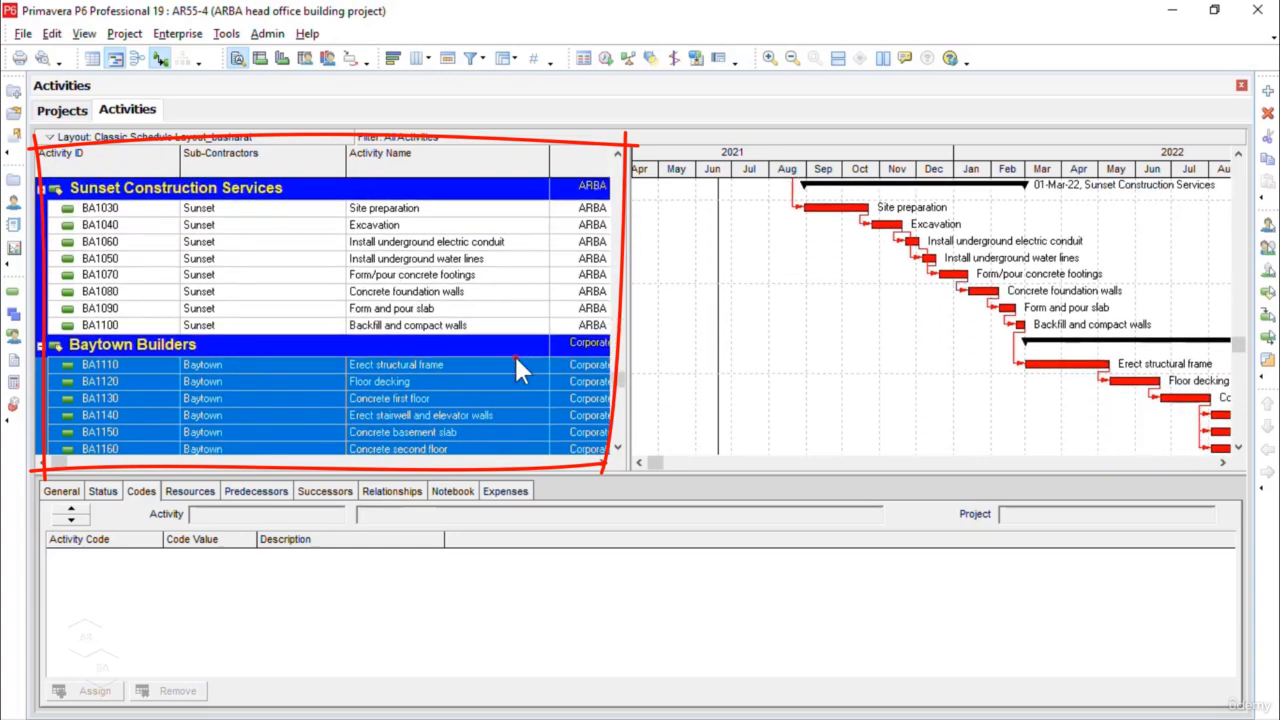
scroll(518, 364, up, 4)
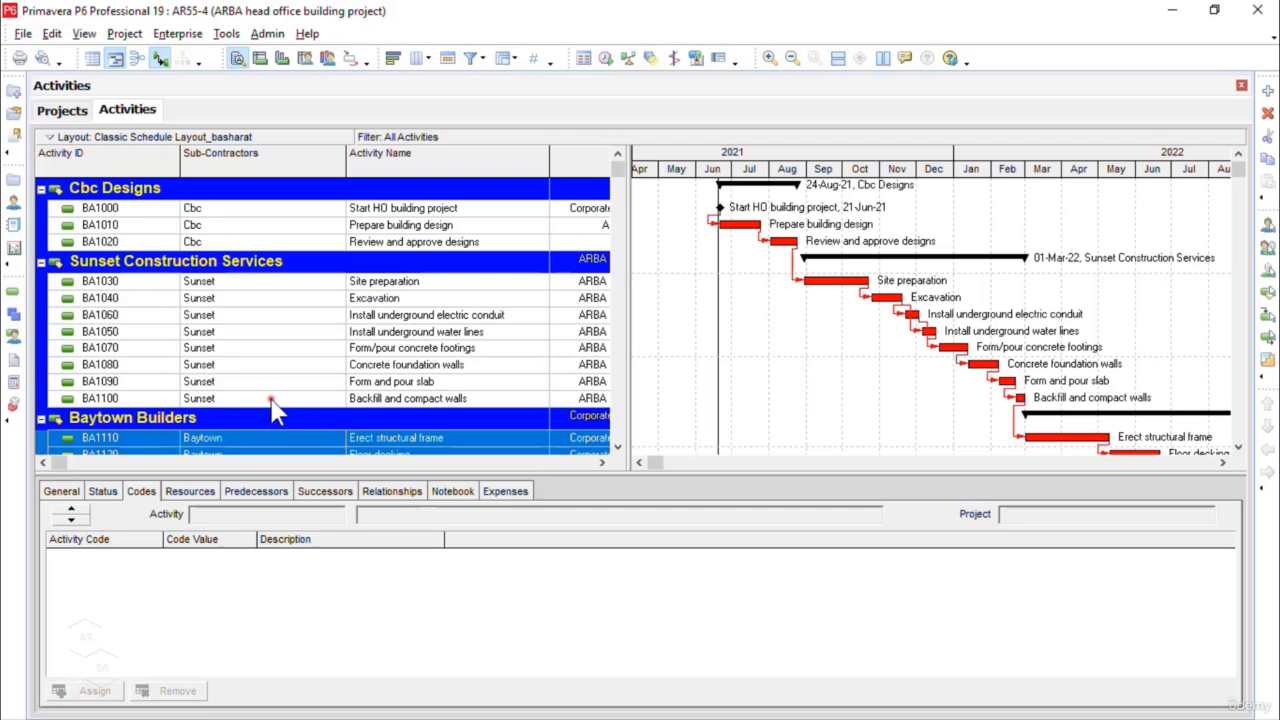
scroll(270, 398, down, 2)
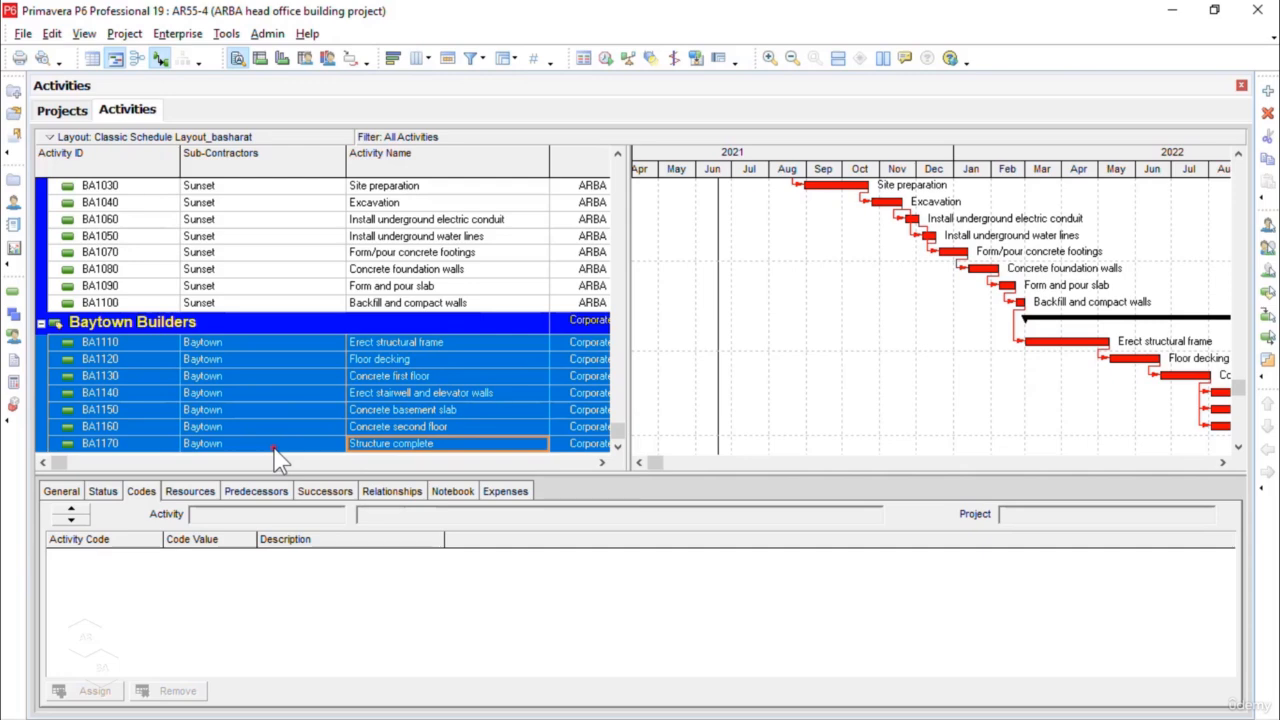
Sort the Sub-Contractors group bands alphabetically and apply the change to the activity table
click(506, 58)
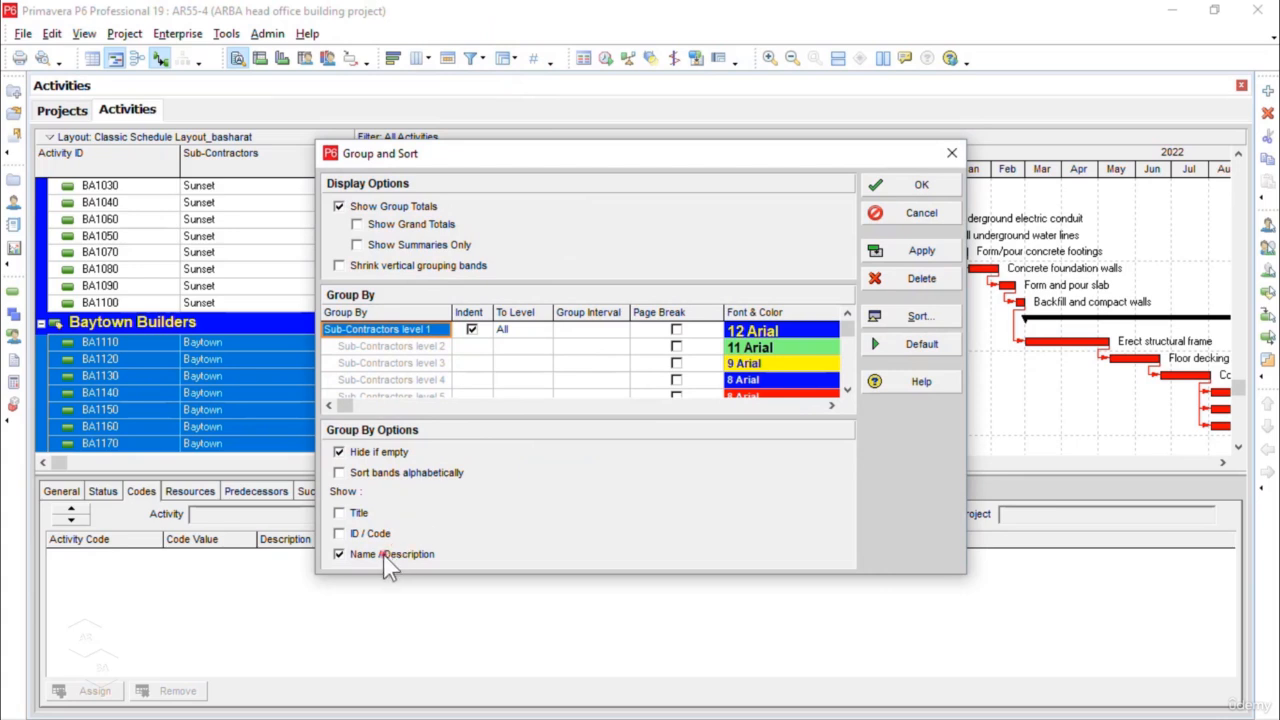
click(403, 476)
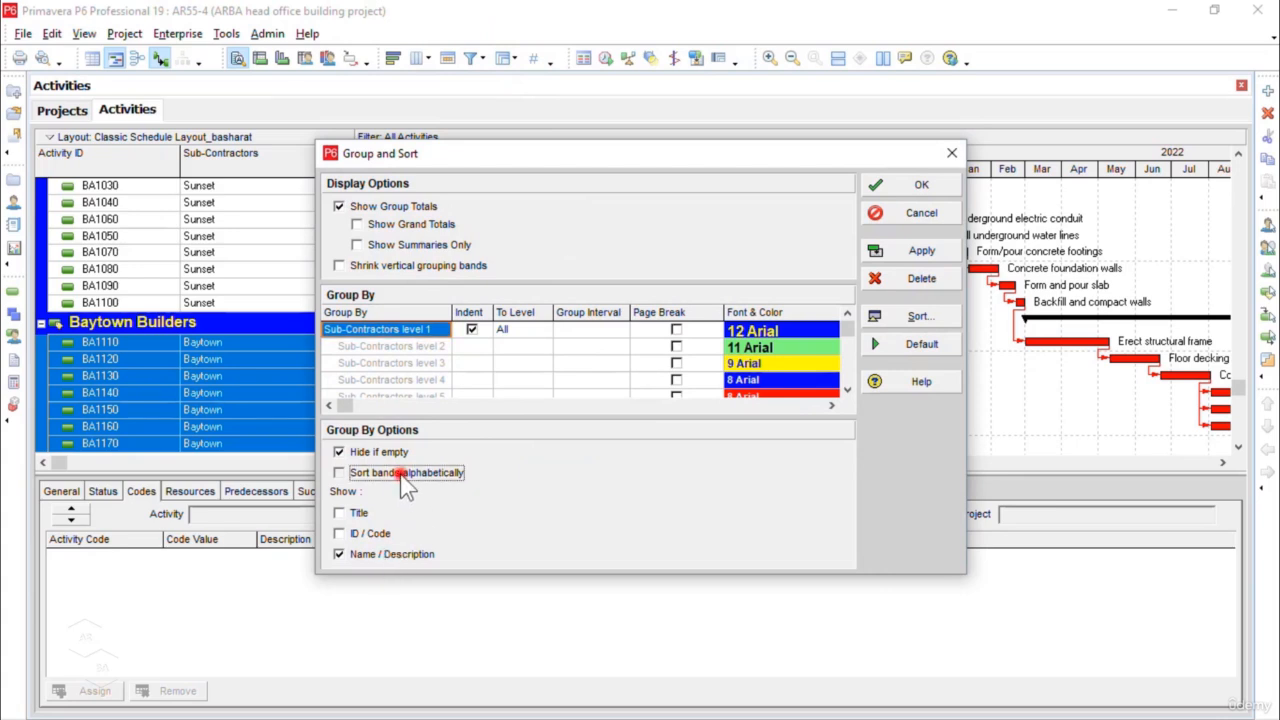
click(922, 253)
click(919, 186)
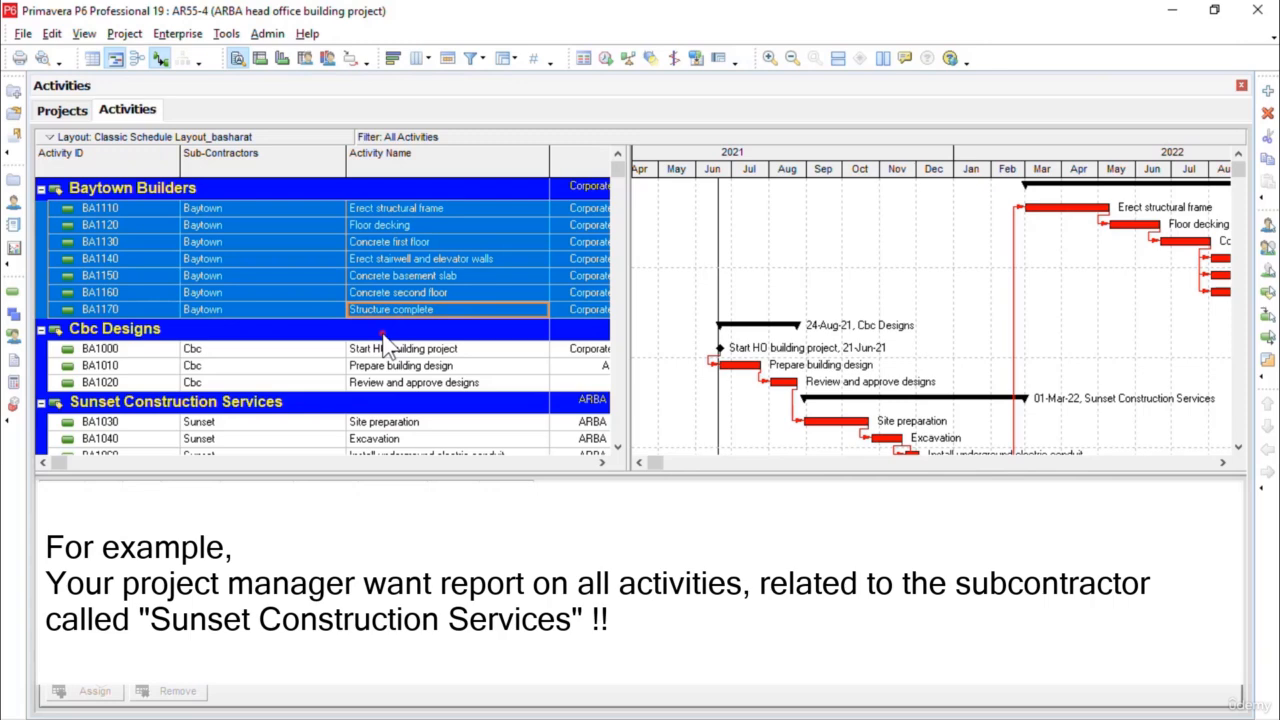
scroll(387, 343, down, 1)
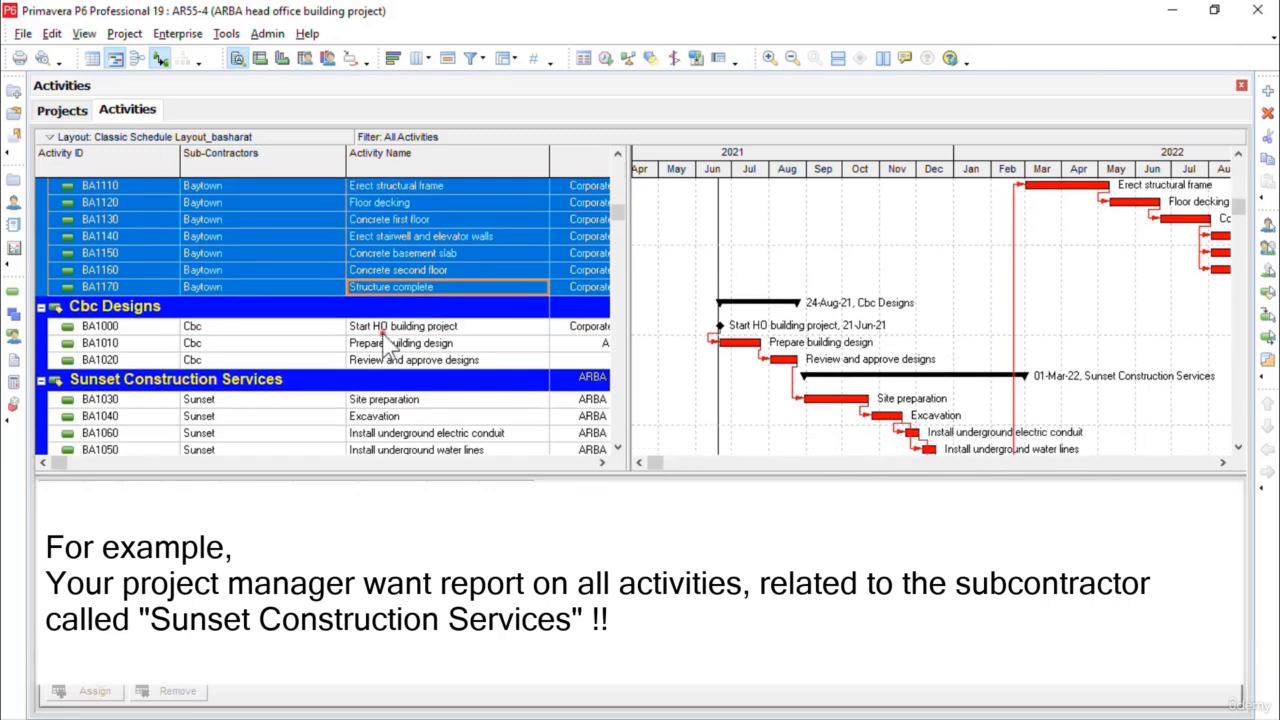
scroll(387, 343, down, 1)
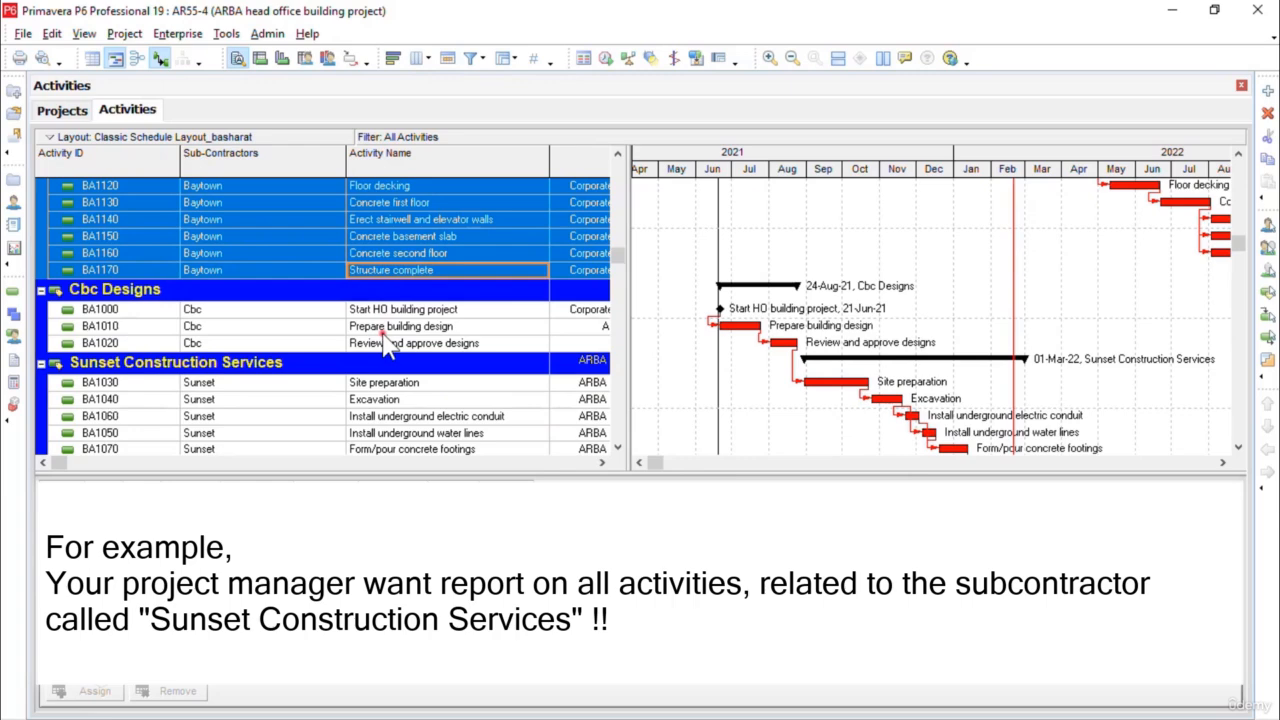
Create a new user-defined activity filter with Sub-Contractors as the parameter of its first condition
scroll(387, 343, down, 2)
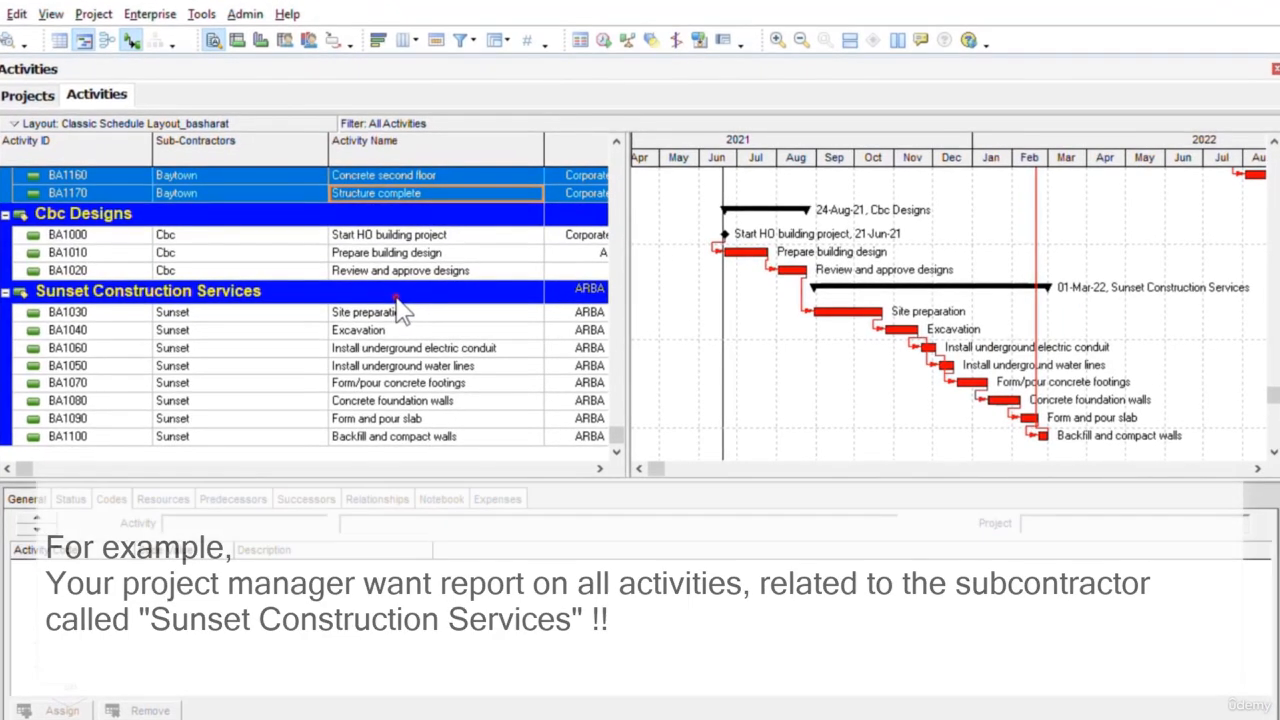
click(462, 42)
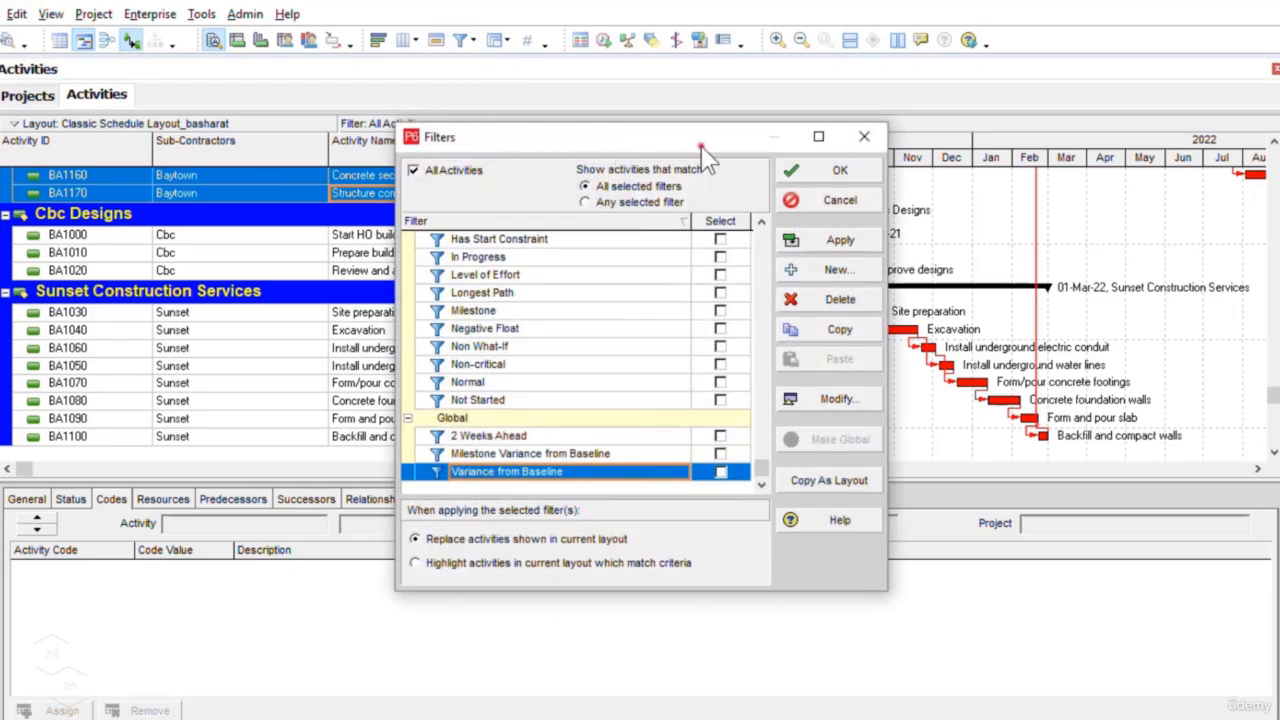
drag(694, 134, 684, 116)
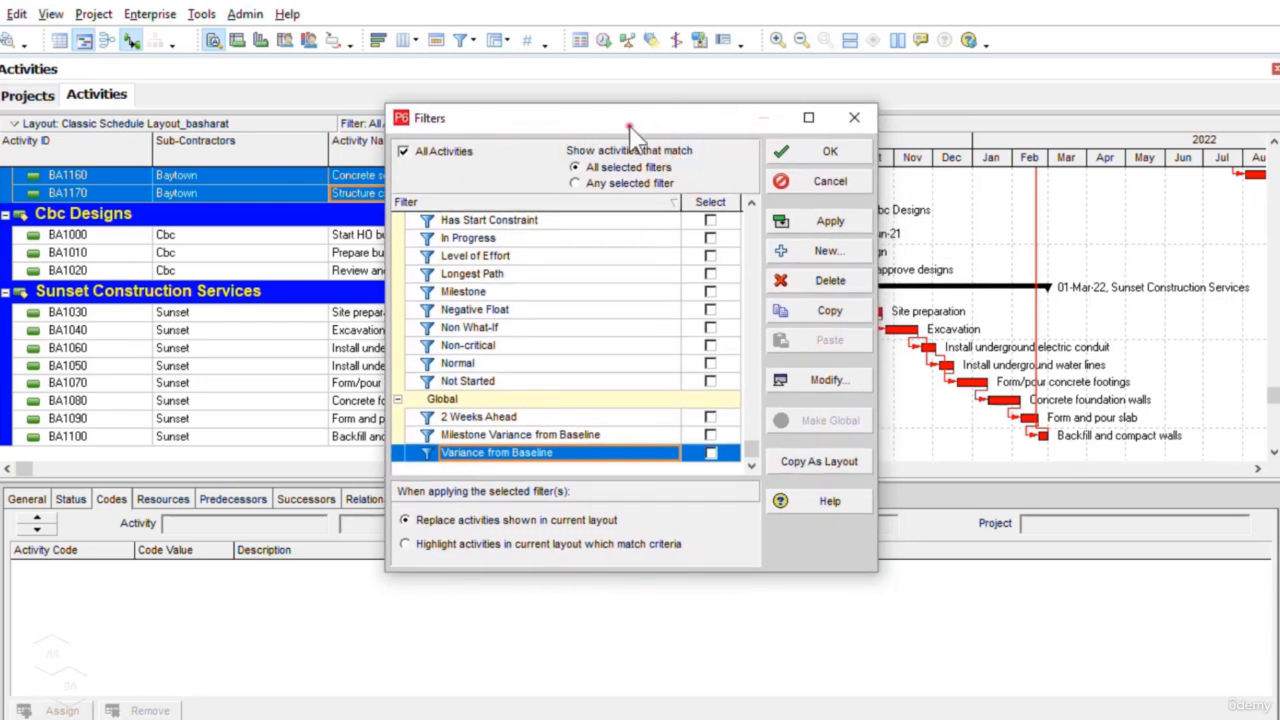
scroll(620, 340, up, 2)
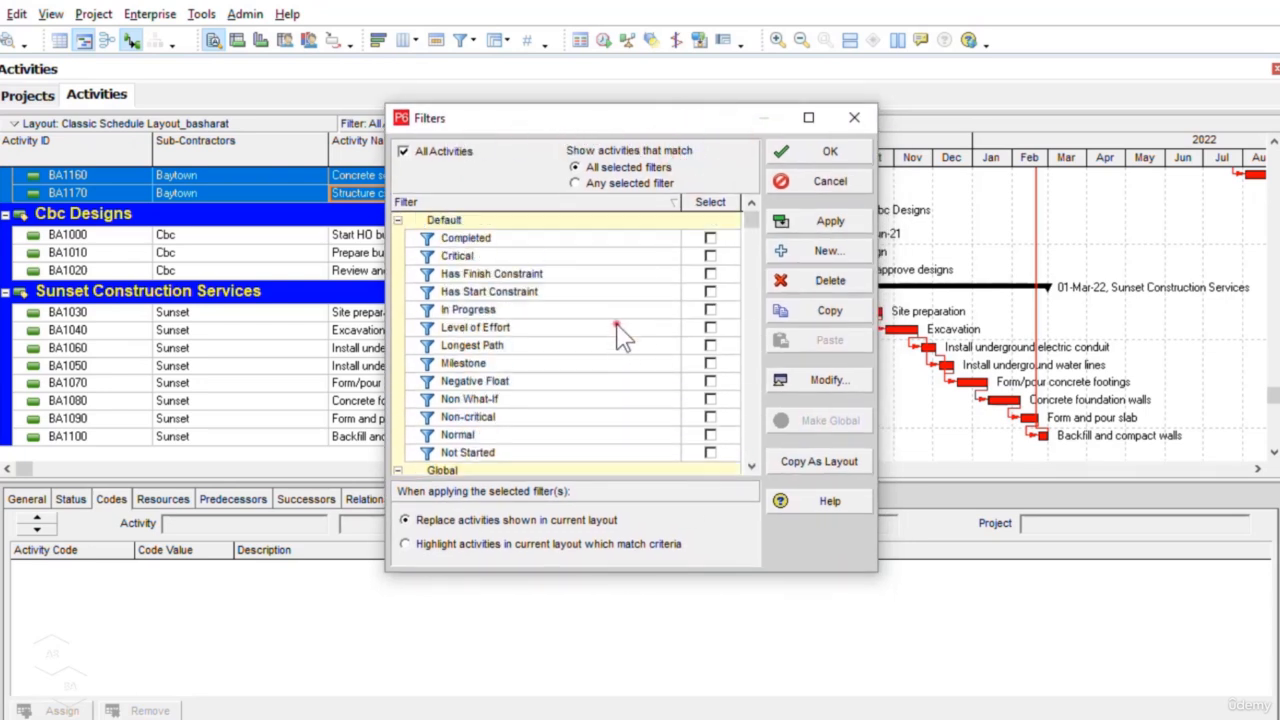
scroll(620, 337, down, 2)
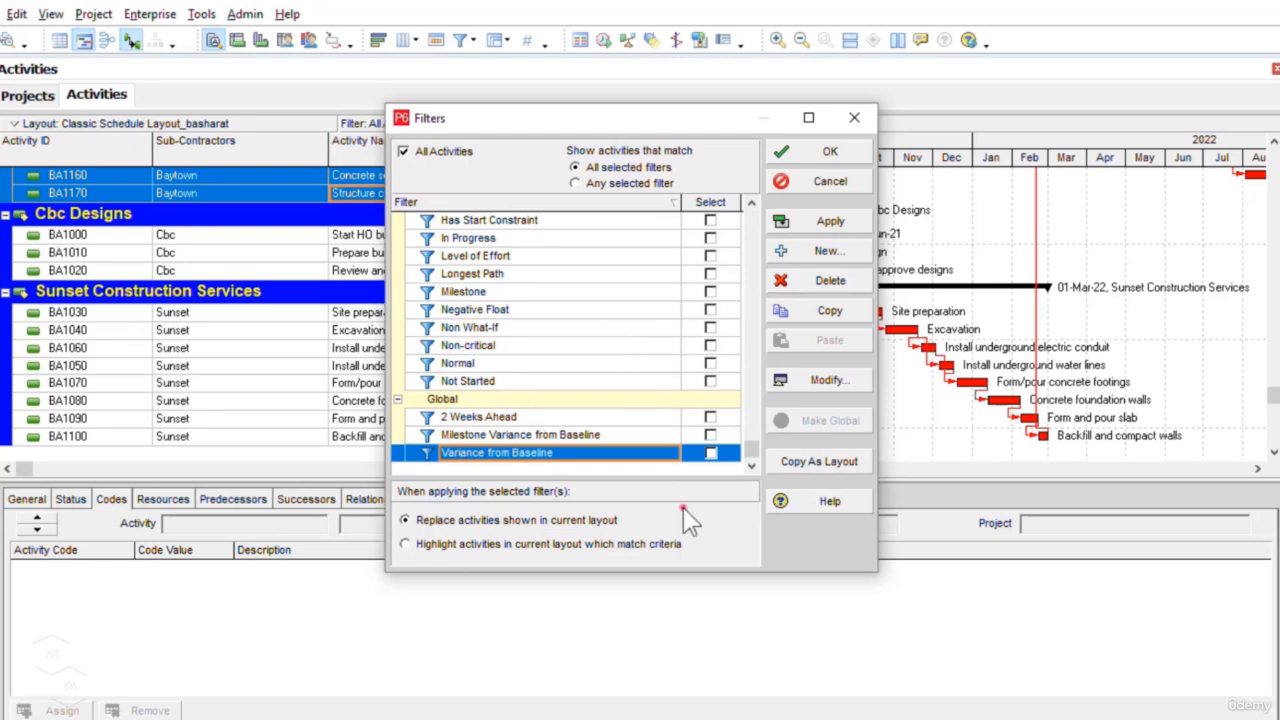
click(826, 254)
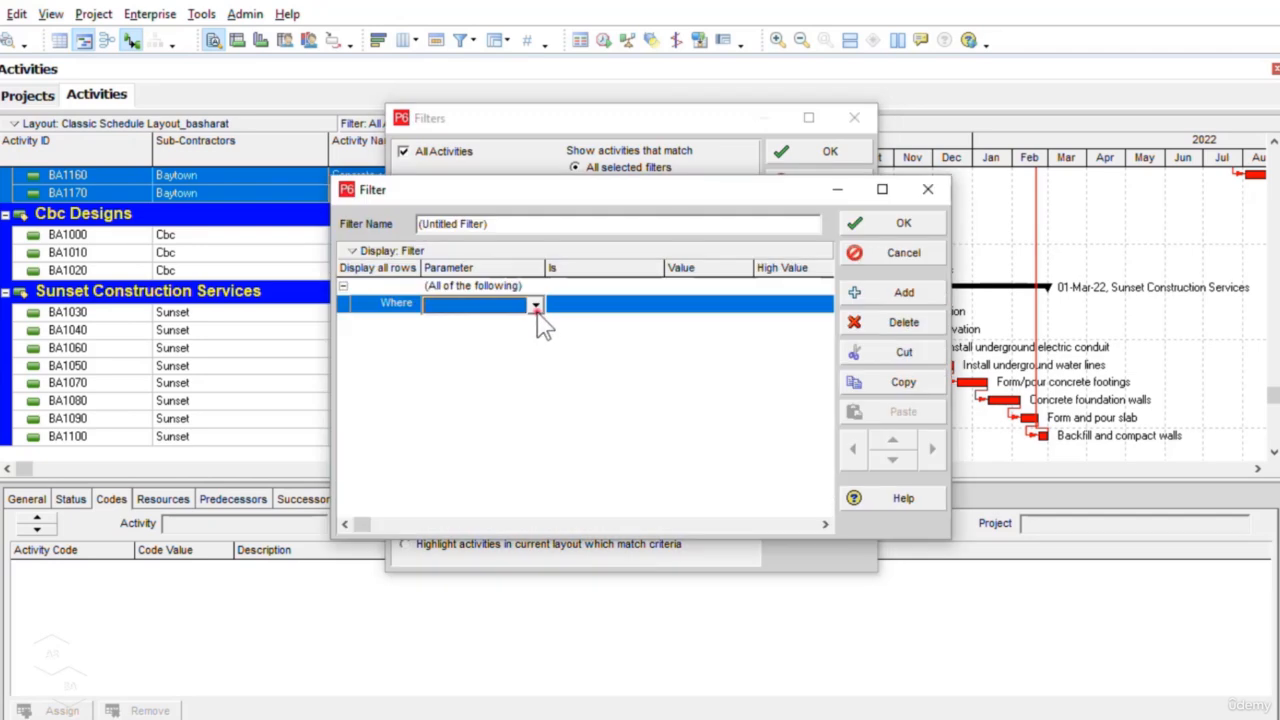
click(535, 307)
scroll(490, 370, down, 15)
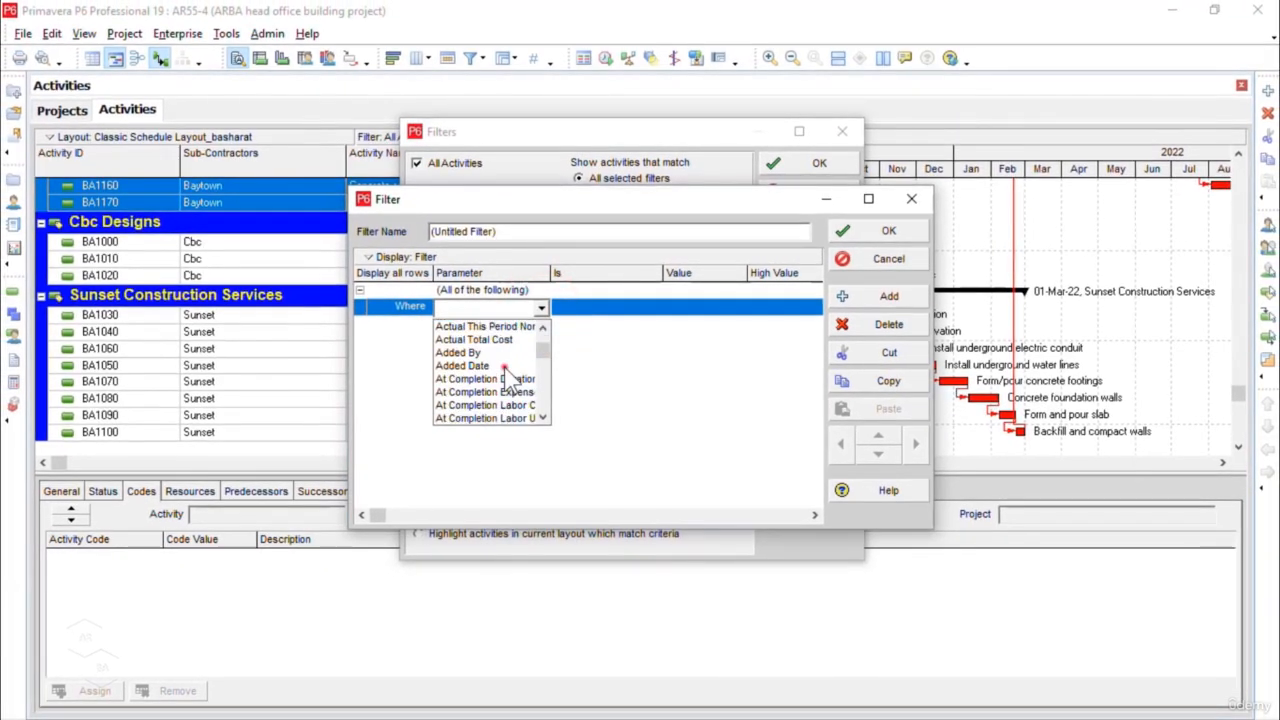
scroll(508, 372, down, 20)
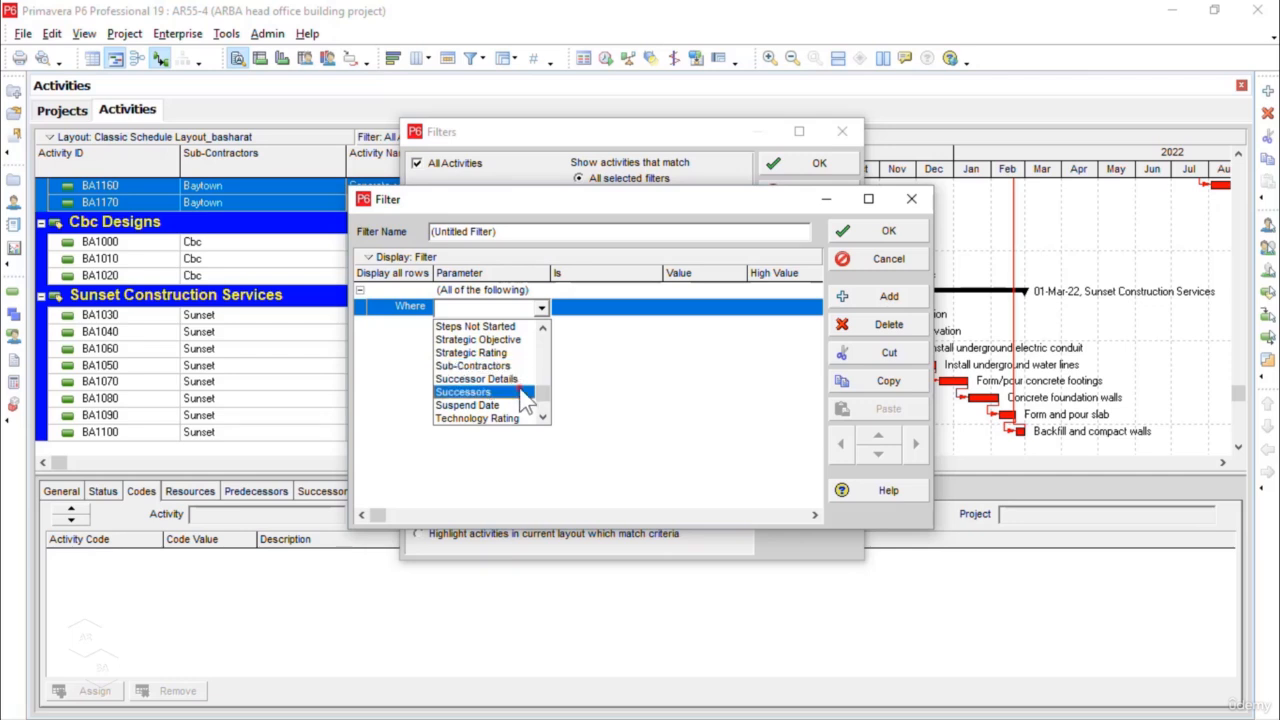
click(523, 366)
Complete the Sub-Contractors condition as equals Sunset (Sunset Construction Services) and save the filter
click(622, 309)
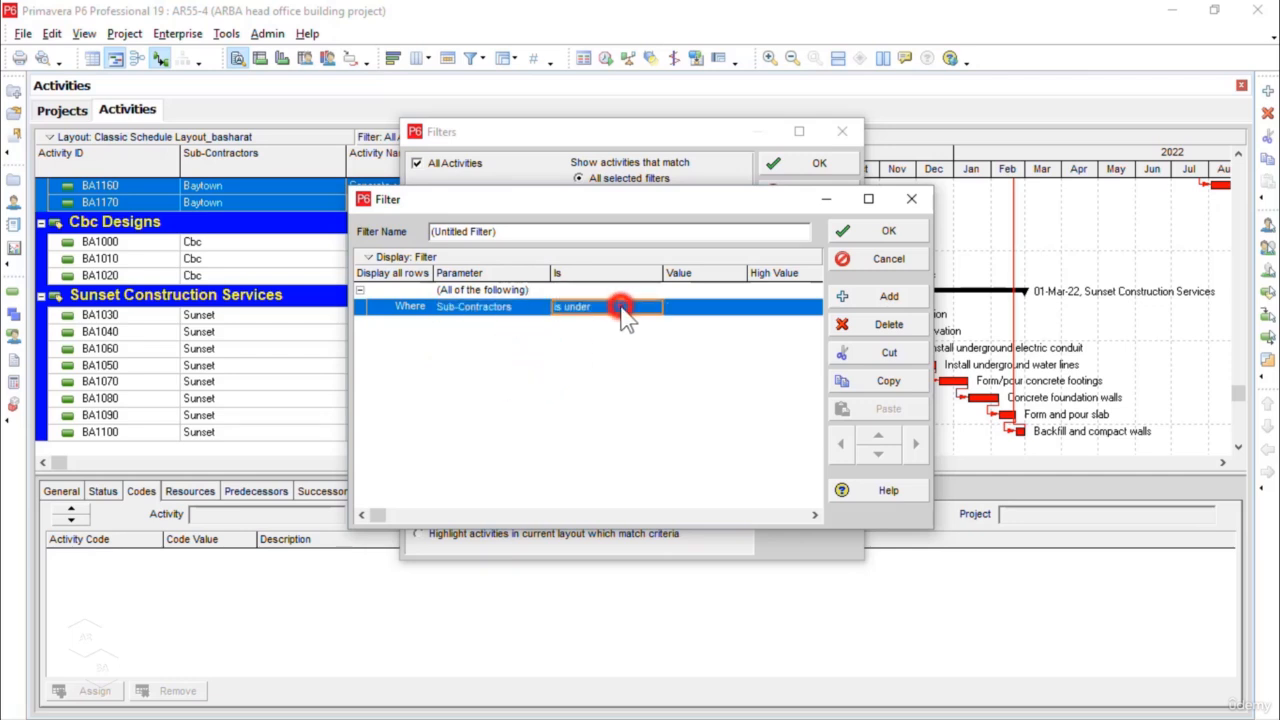
click(622, 310)
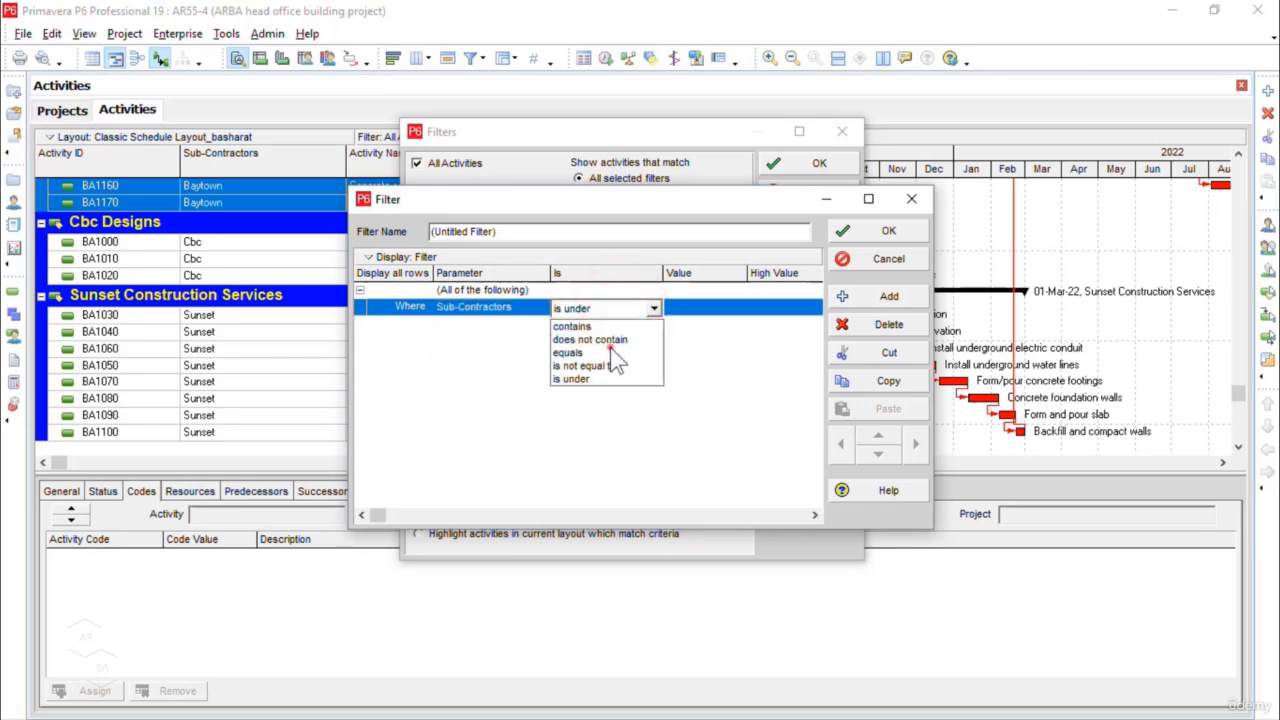
click(610, 352)
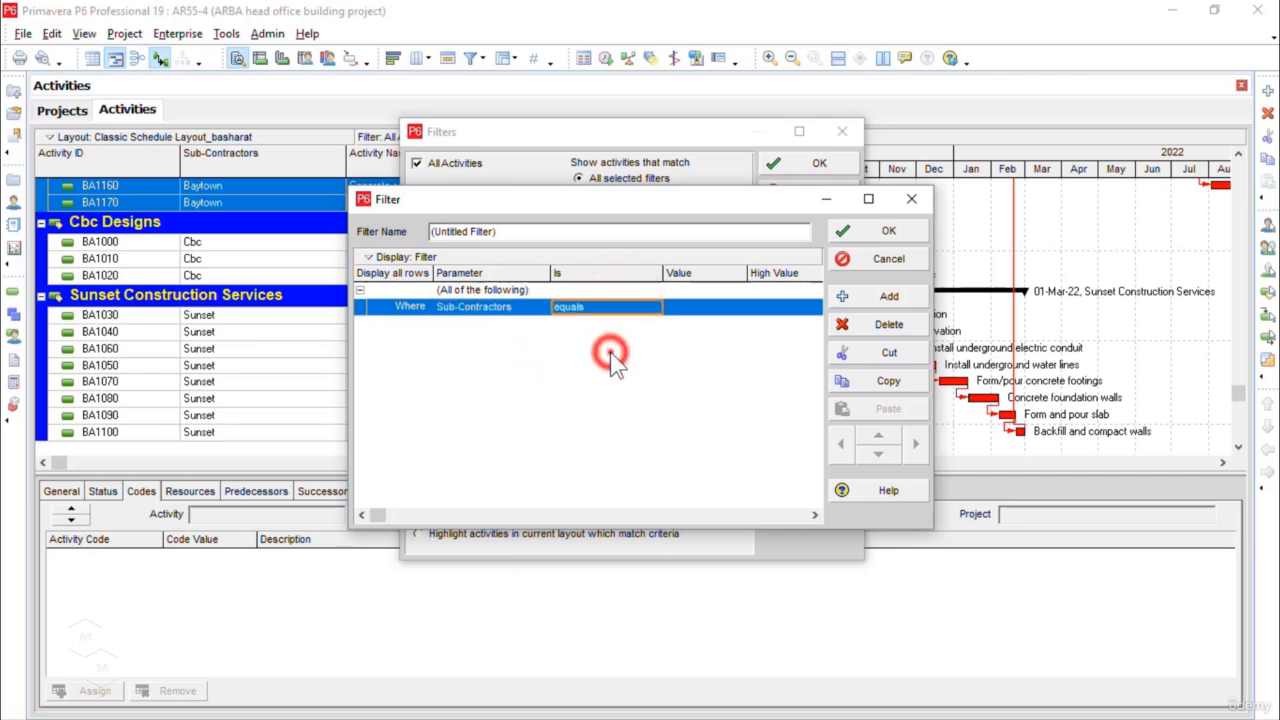
click(710, 312)
click(712, 310)
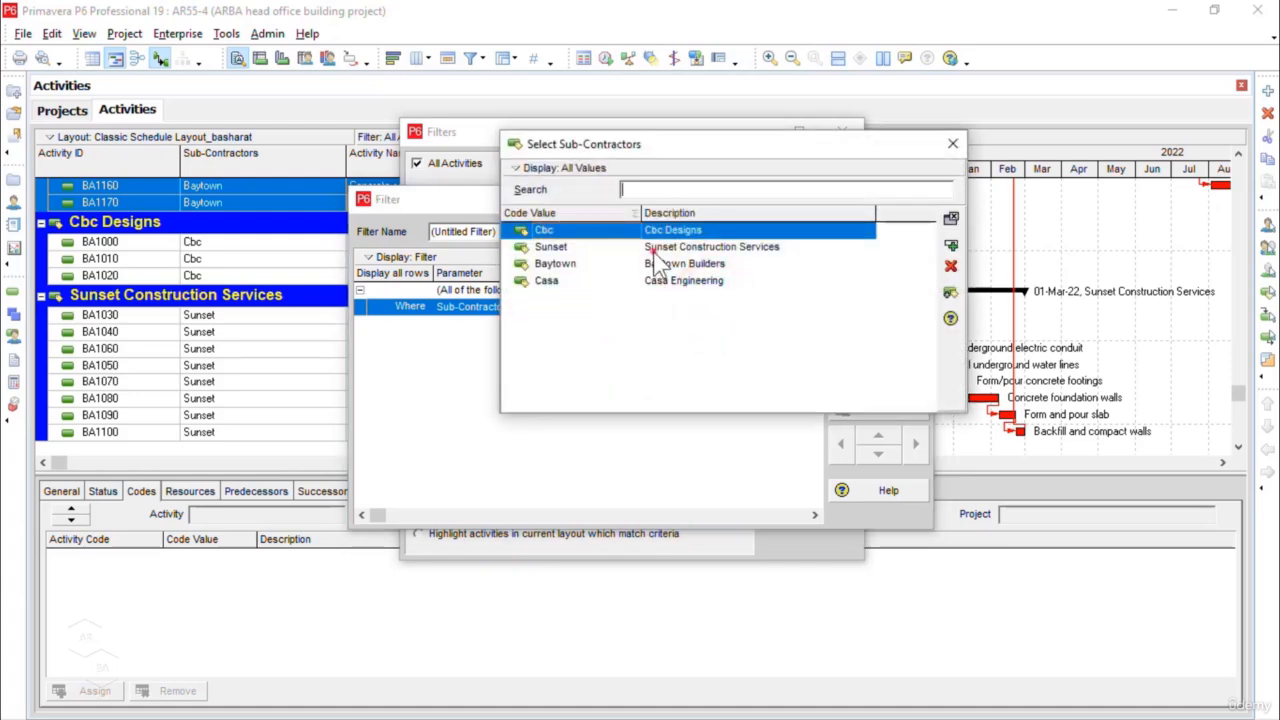
click(652, 248)
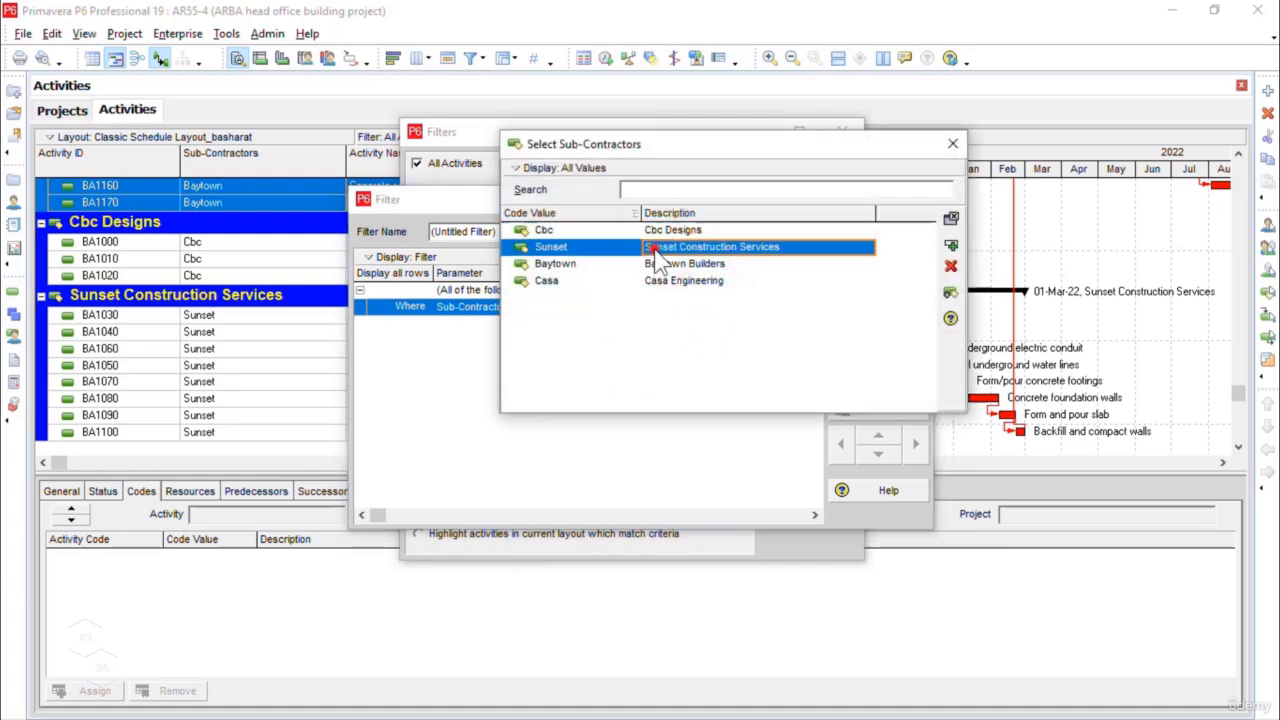
click(950, 246)
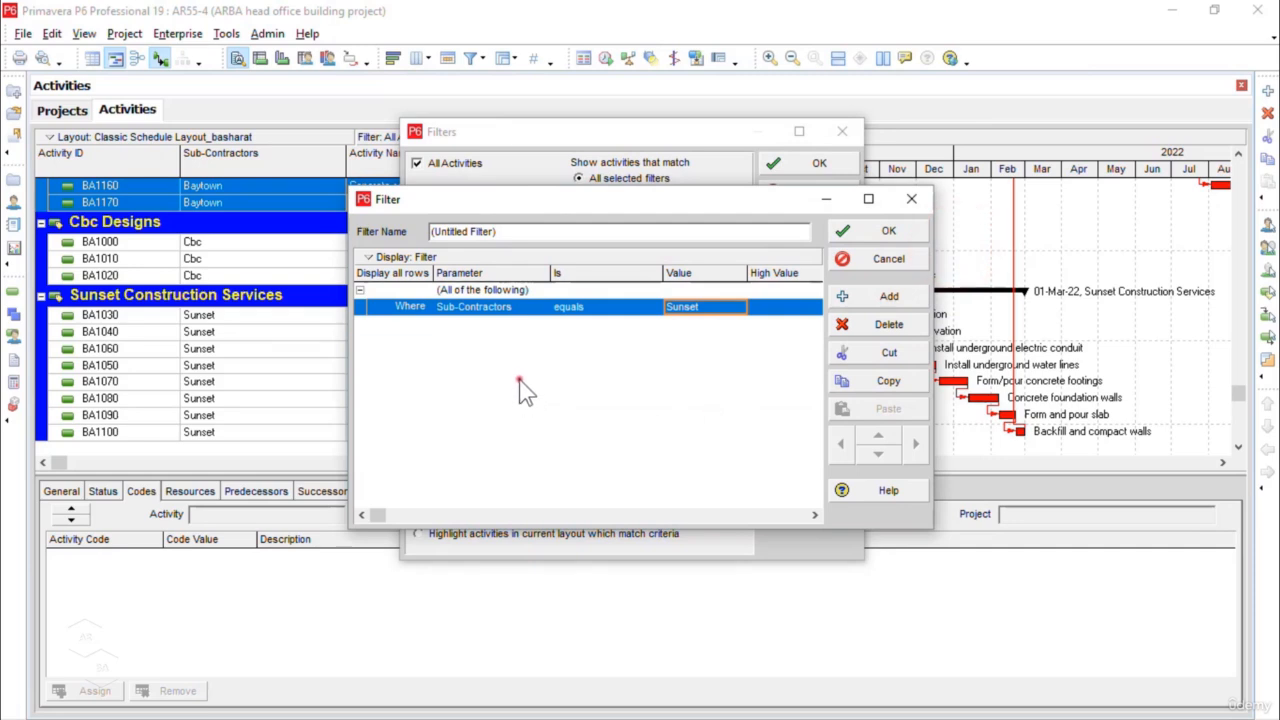
click(912, 232)
Rename the untitled user-defined filter as Sunset
click(612, 446)
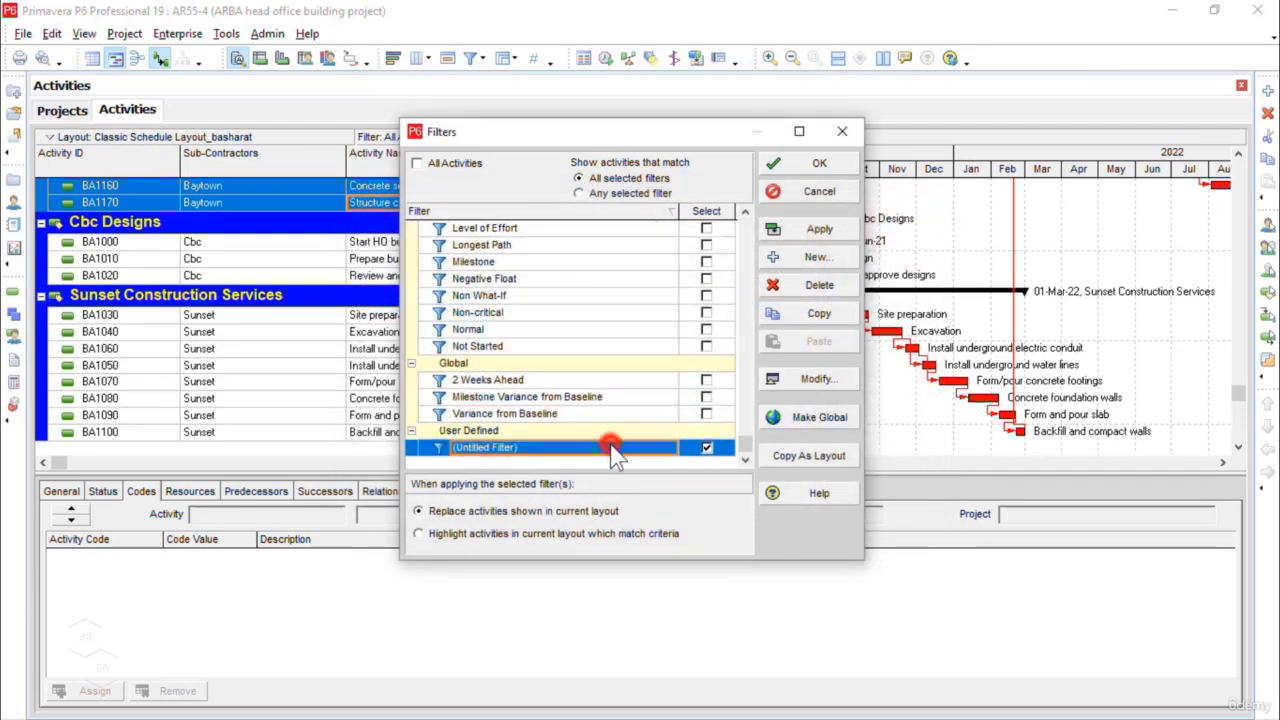
double_click(612, 447)
text(S)
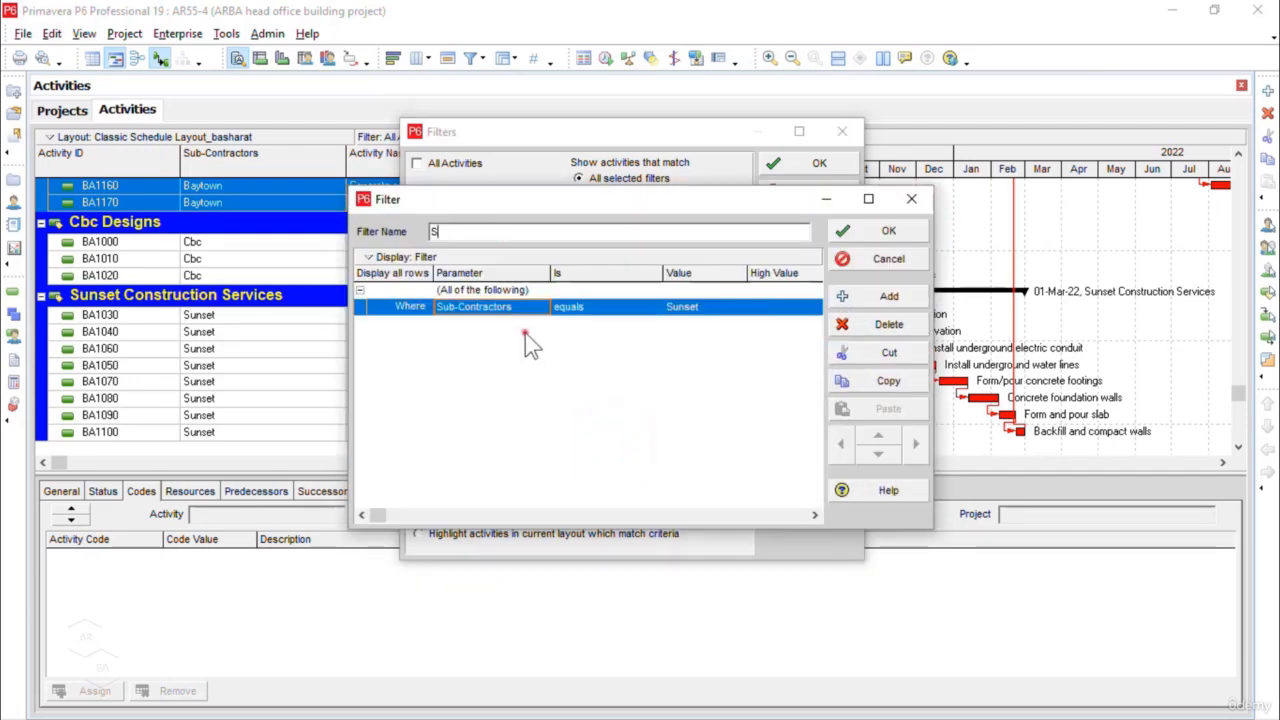
text(unset)
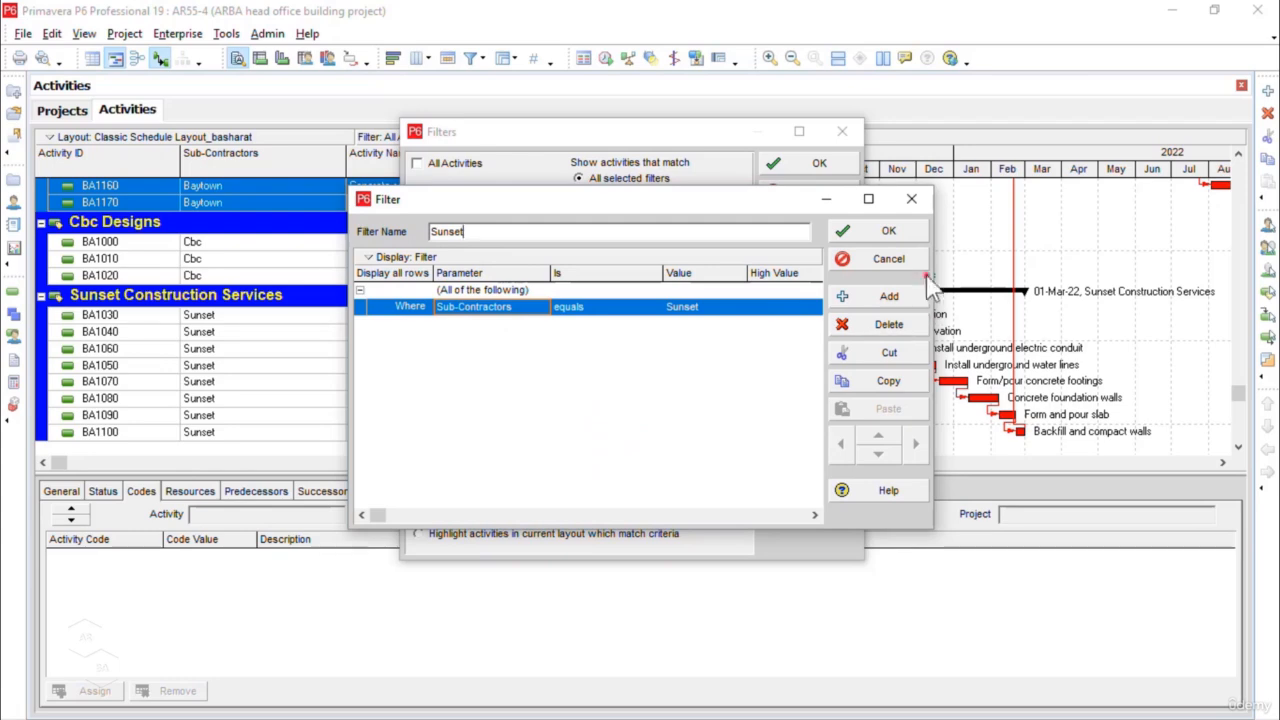
click(897, 231)
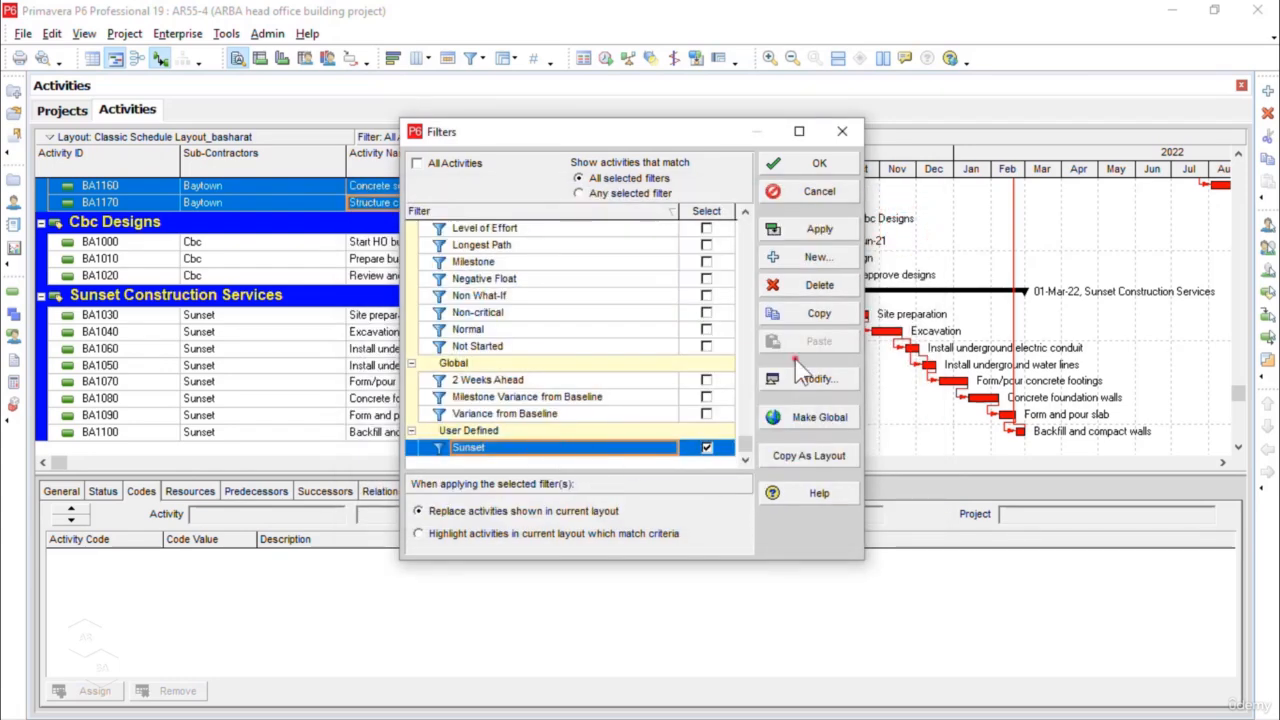
Apply the Sunset filter to replace the activities shown in the current layout, and close the filter list
click(822, 232)
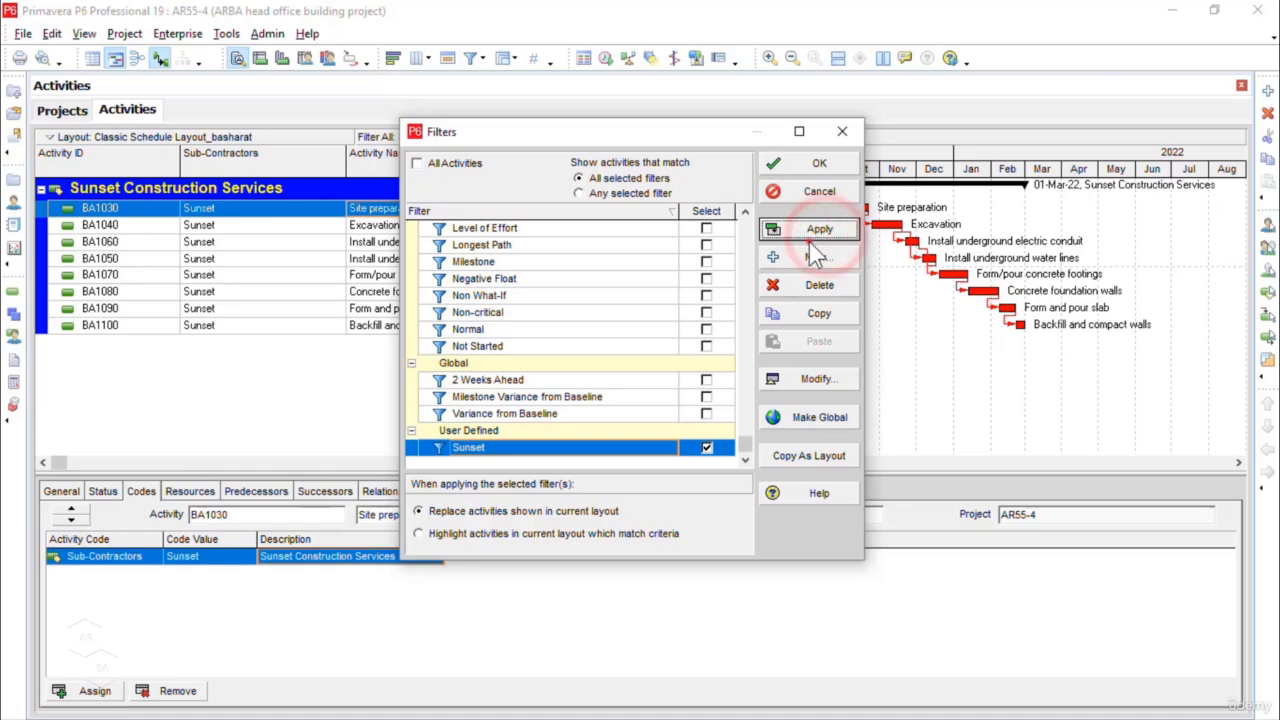
drag(637, 136, 847, 93)
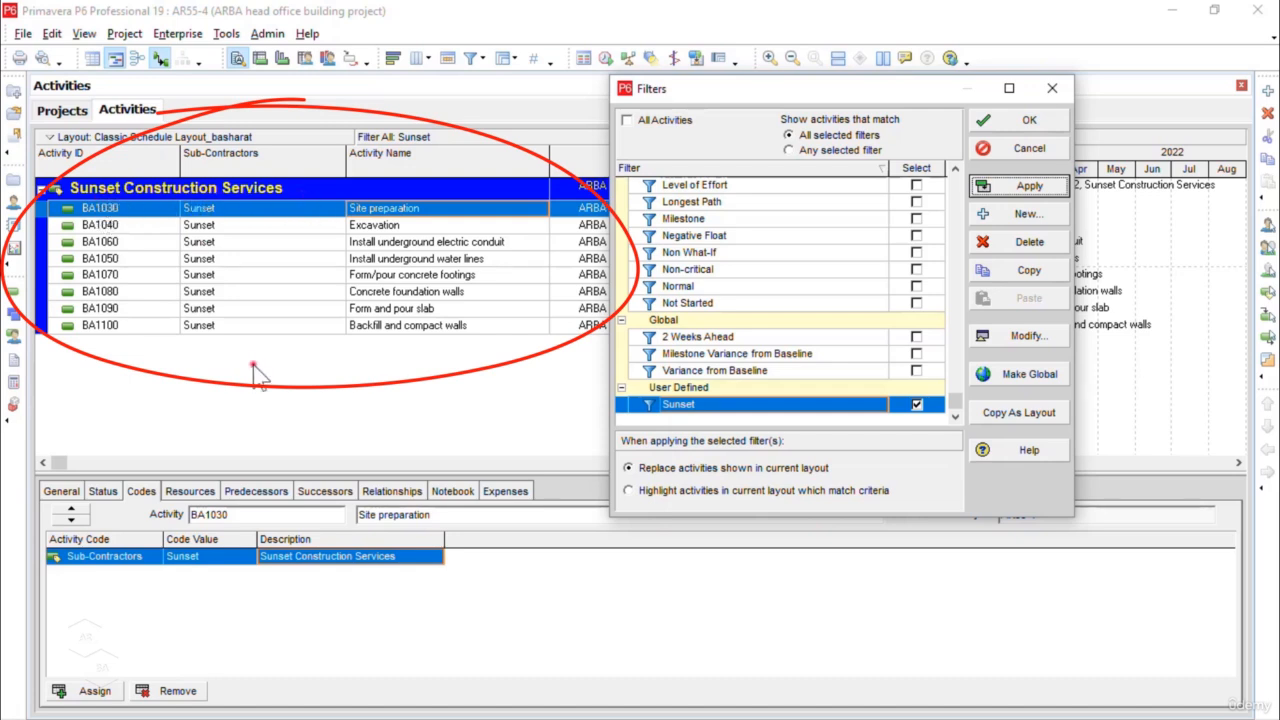
click(1047, 124)
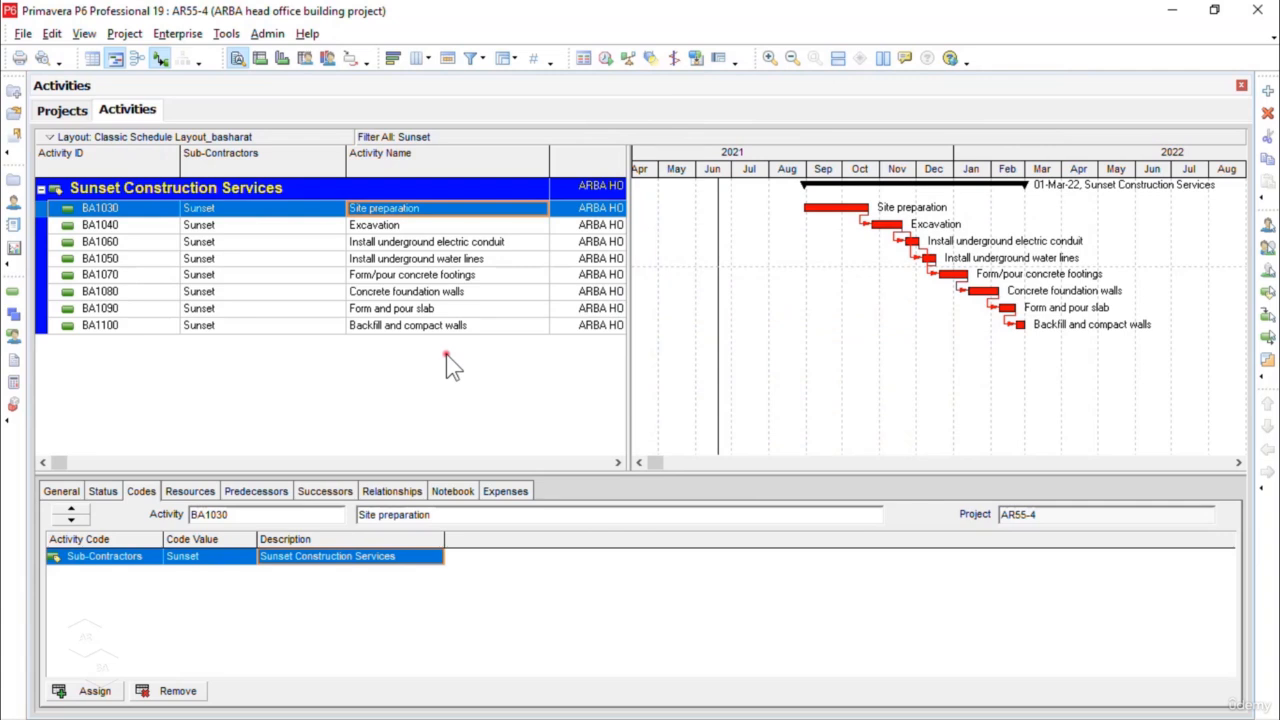
Copy all filtered Sunset Construction Services rows and paste them into the blank Excel sheet starting at cell A1
key(ctrl+a)
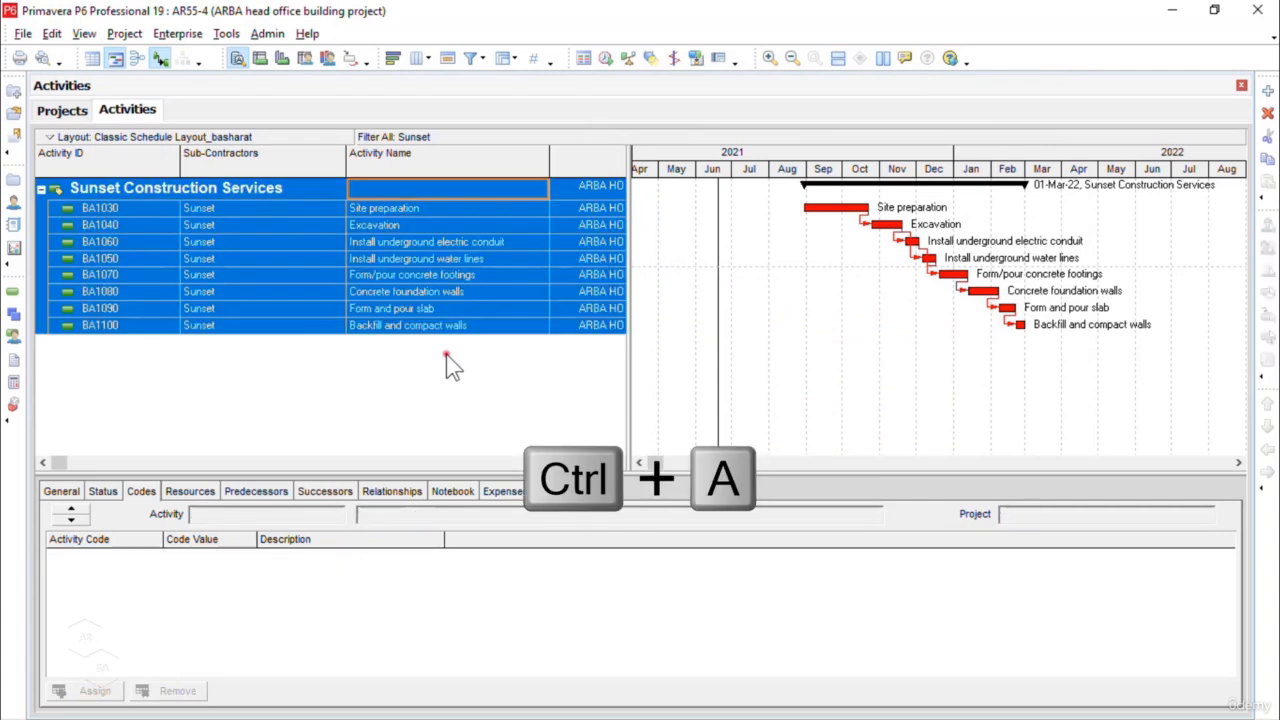
right_click(314, 236)
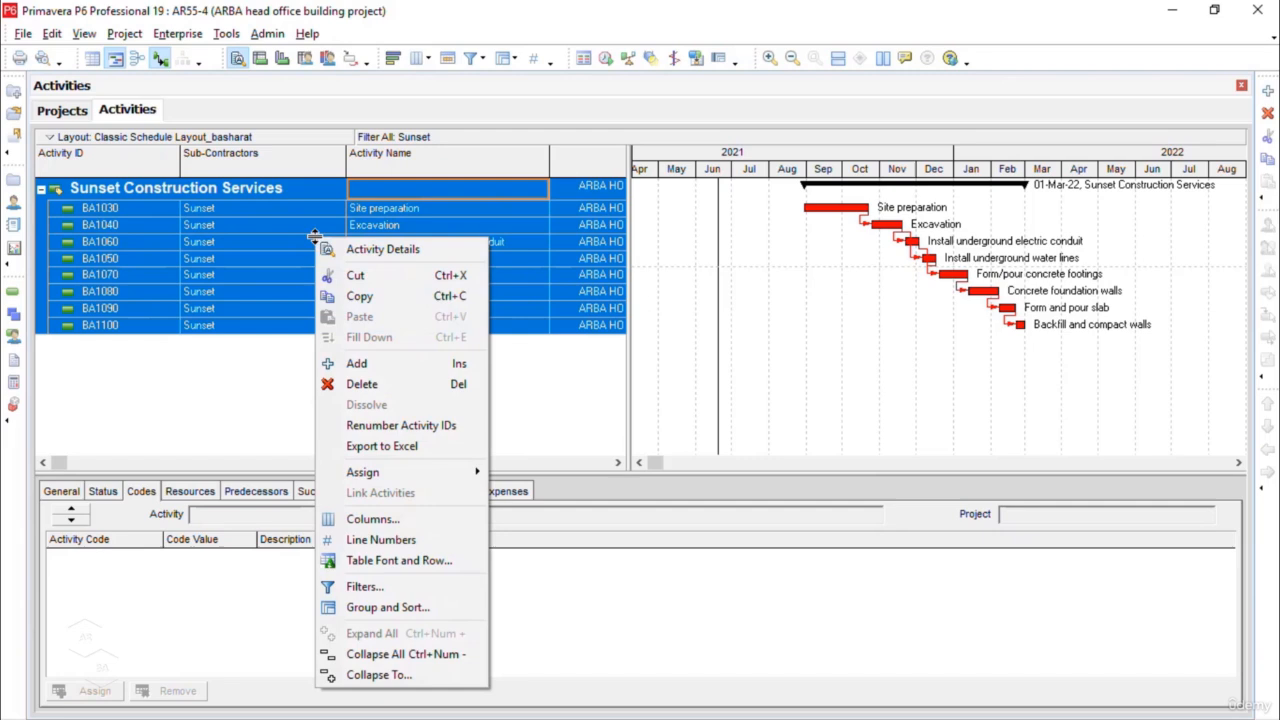
click(370, 297)
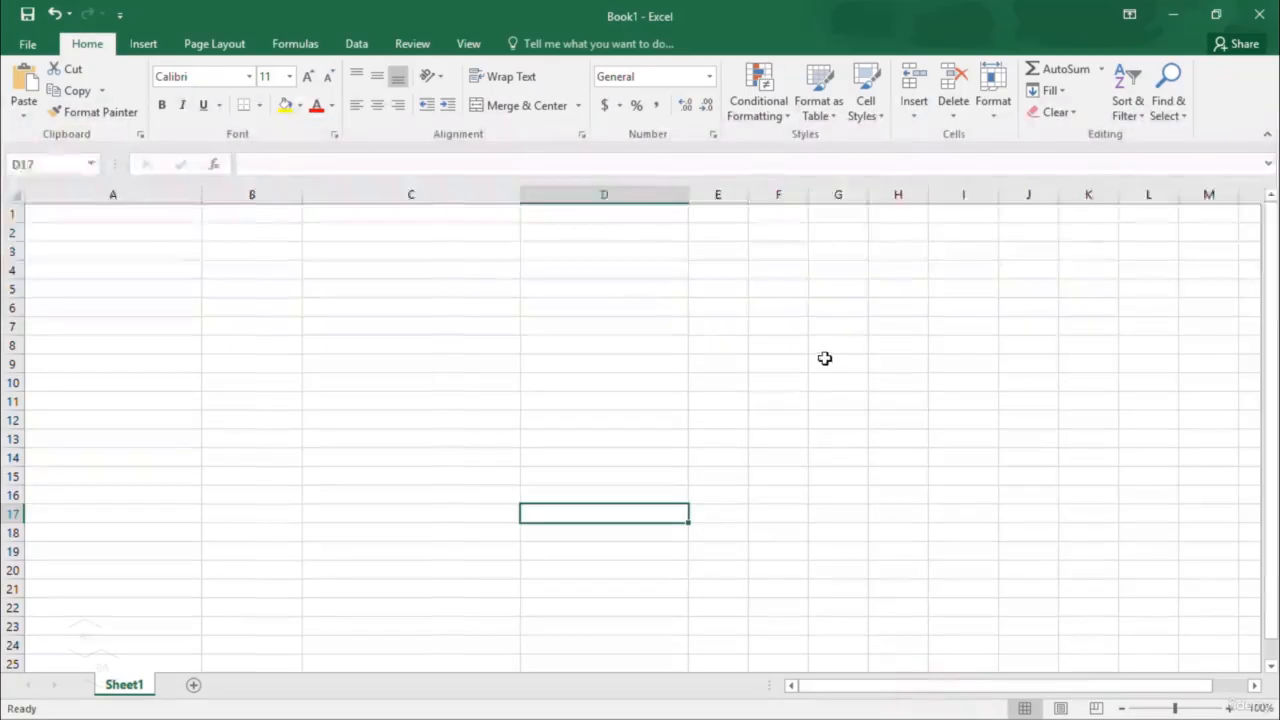
click(143, 218)
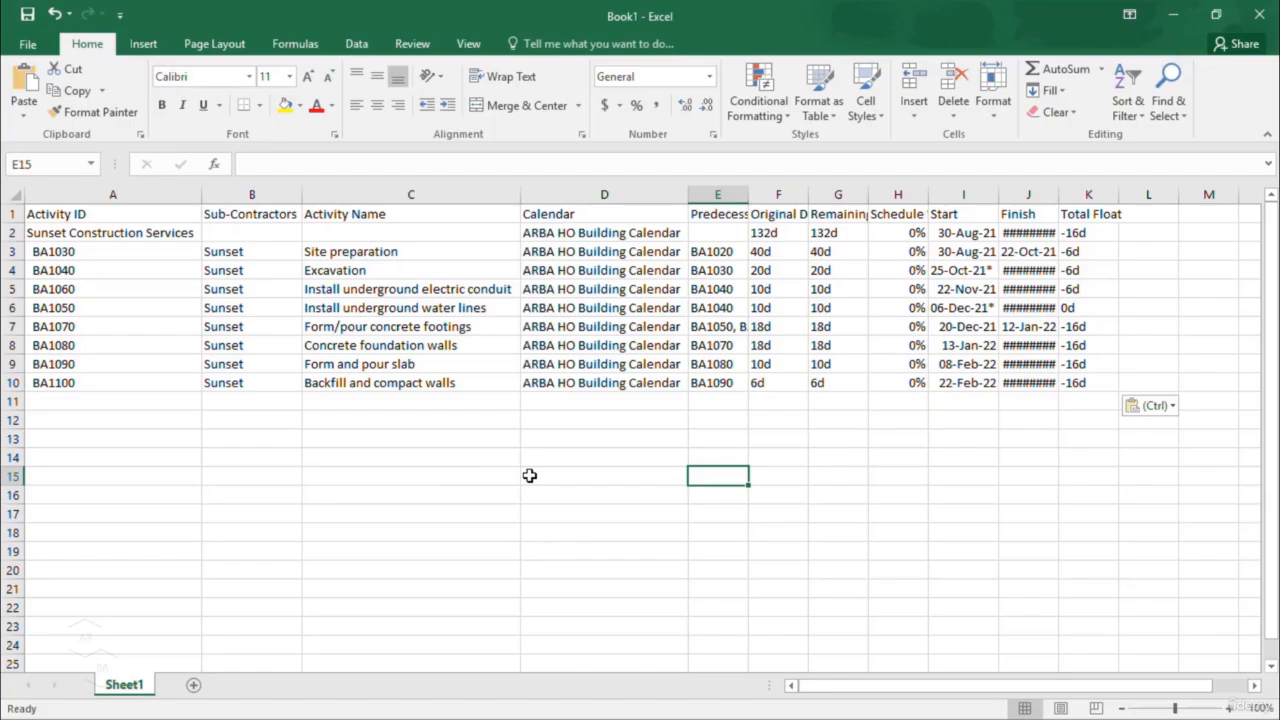
Switch back to Primavera P6 and turn off the Sunset filter so the table shows all activities
key(alt+Tab)
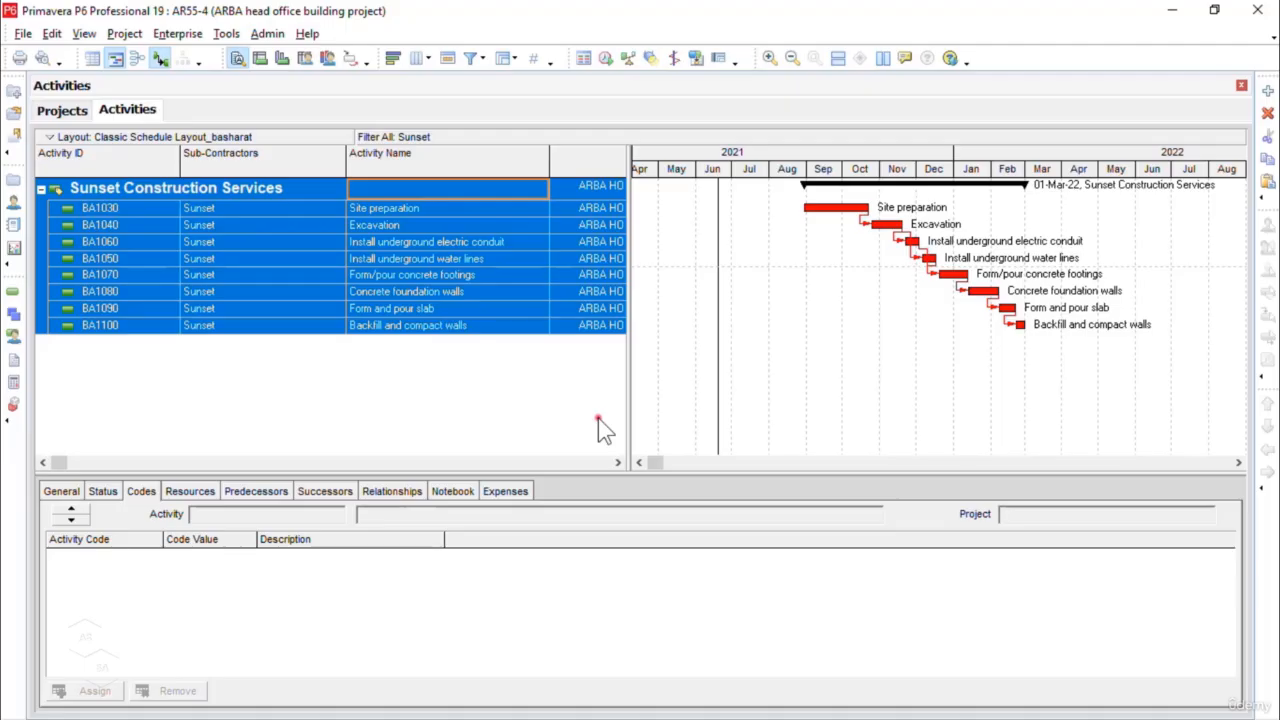
click(472, 57)
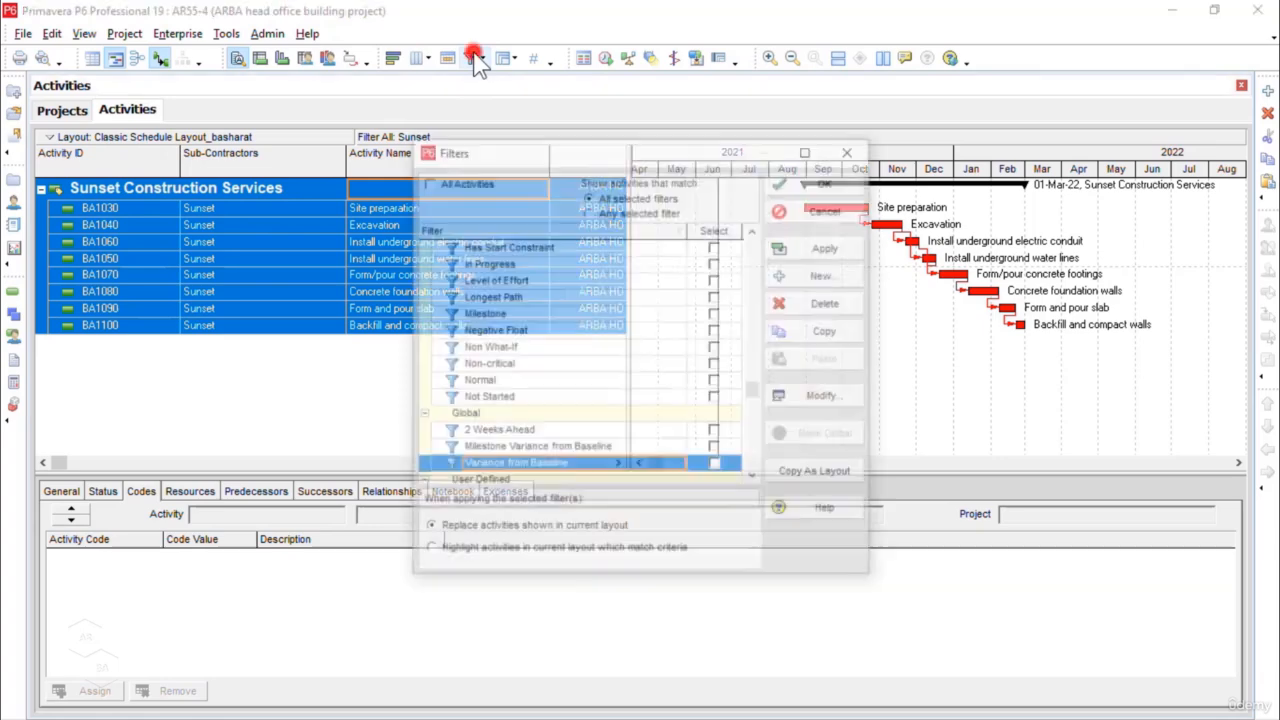
click(720, 468)
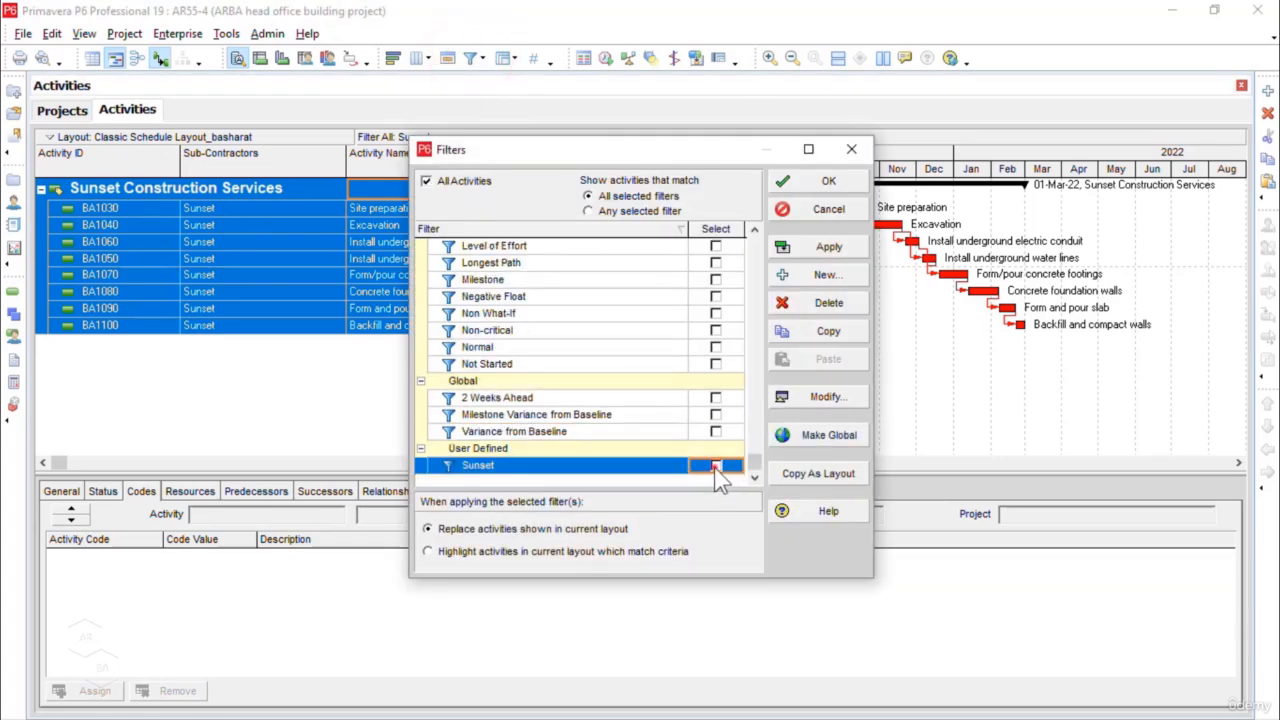
click(824, 250)
click(828, 182)
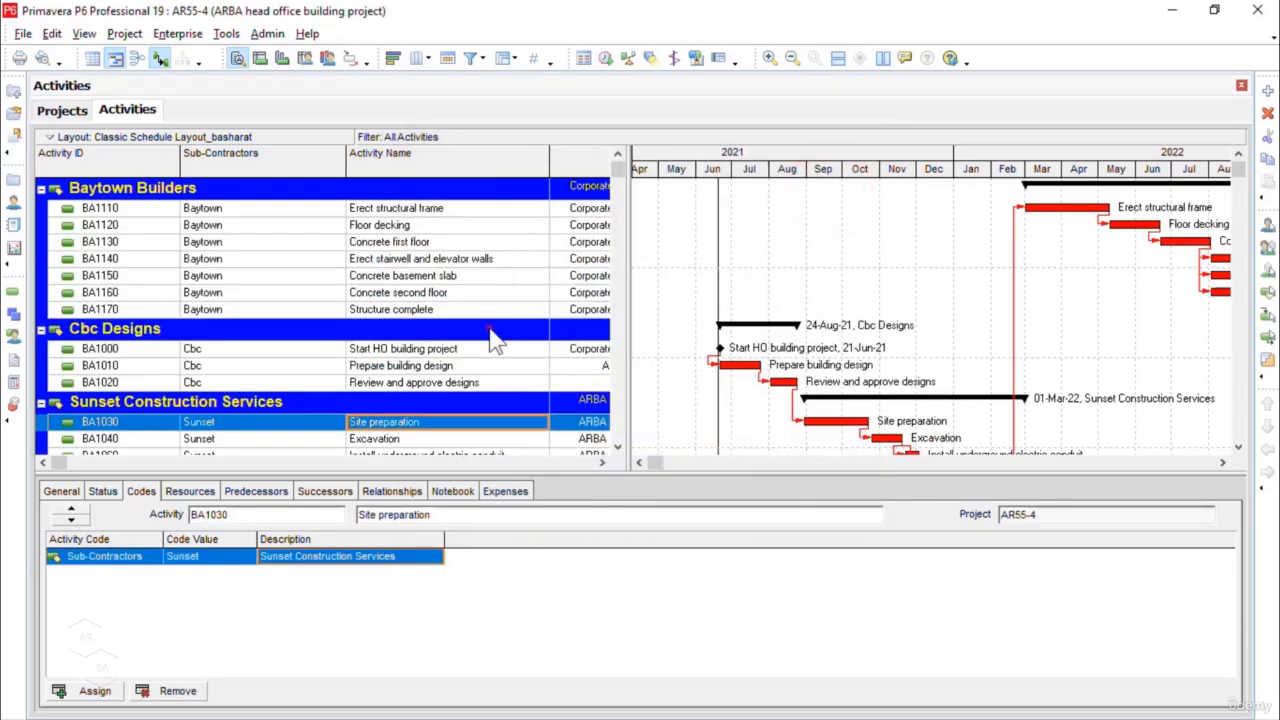
Group the activity table by WBS instead of Sub-Contractors and apply the grouping
scroll(488, 355, down, 2)
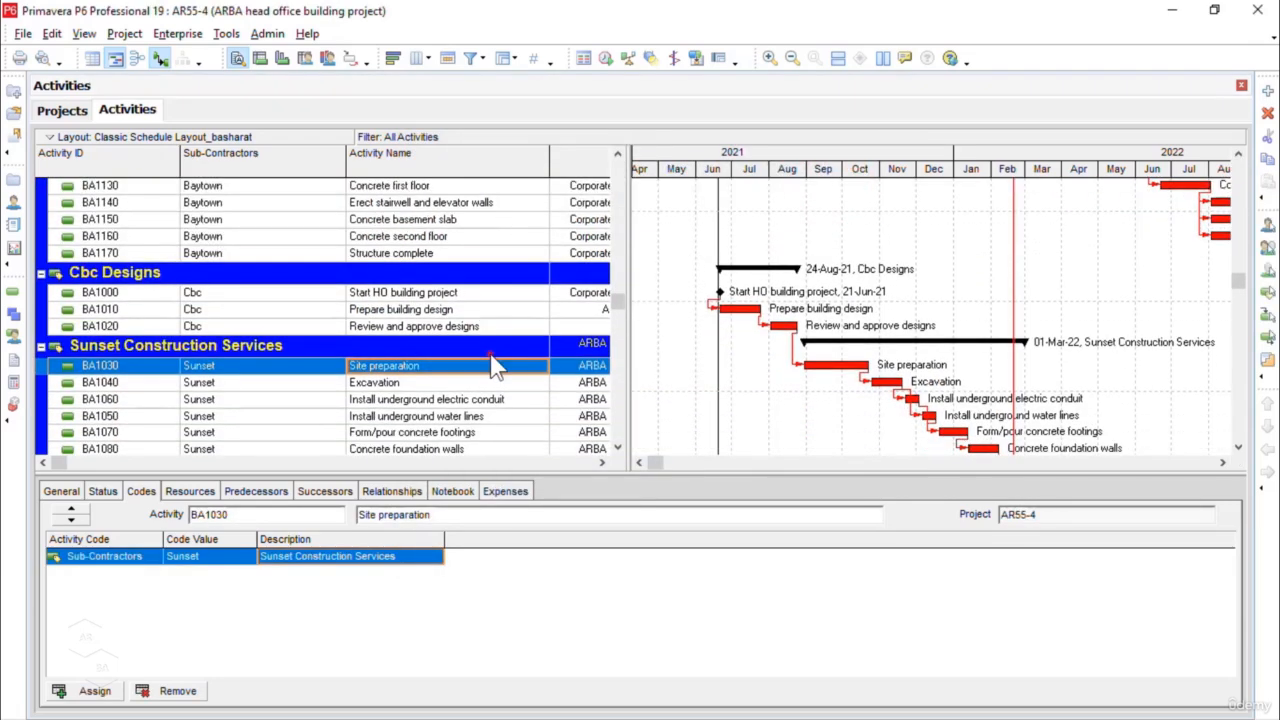
scroll(490, 358, up, 2)
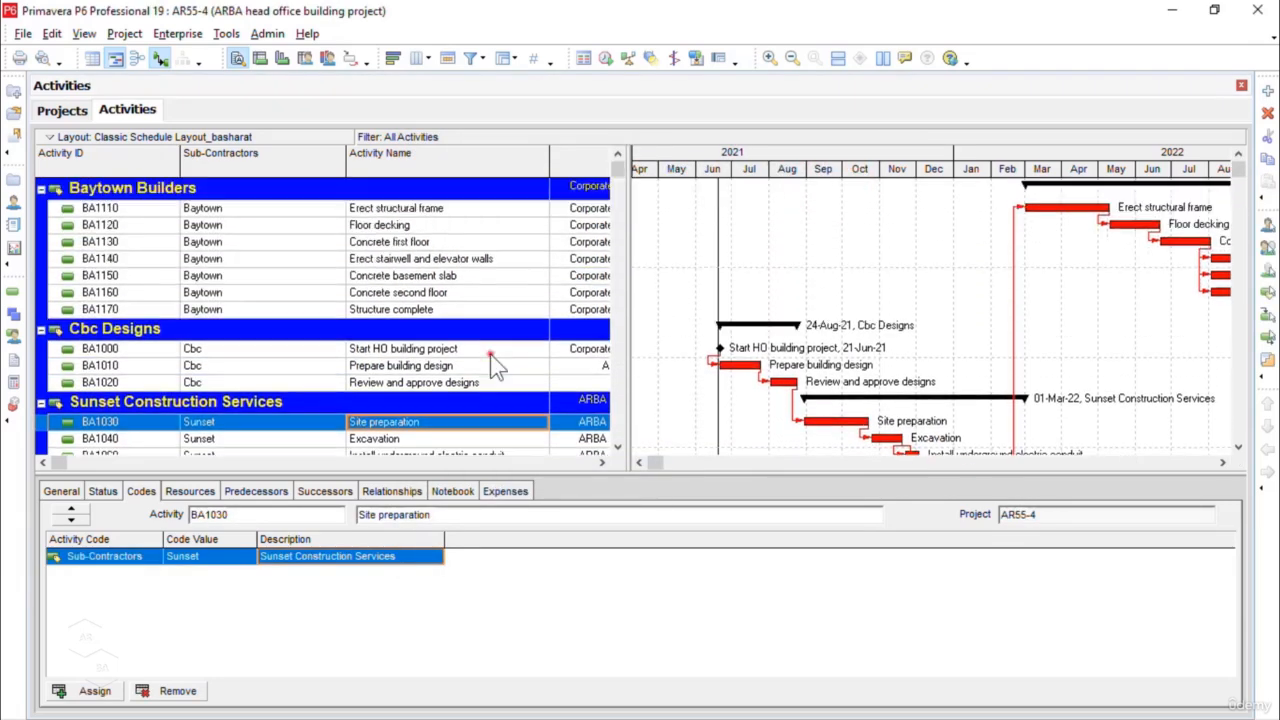
click(507, 60)
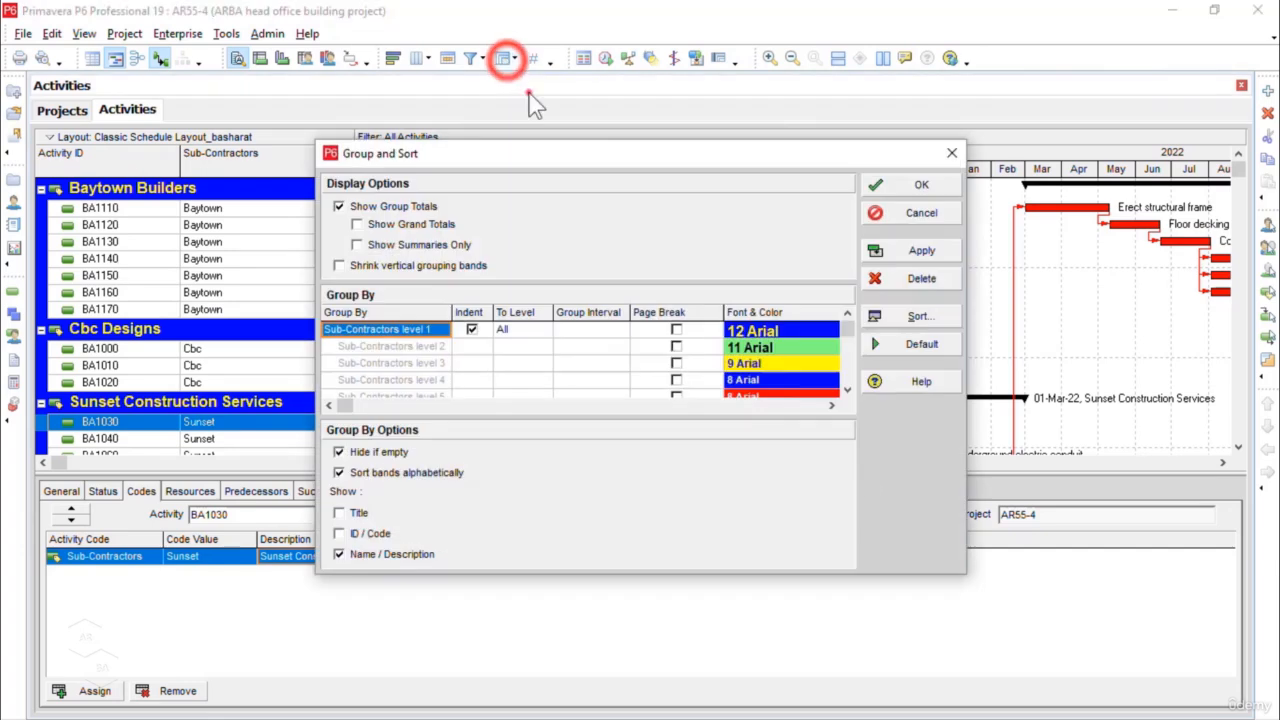
click(429, 334)
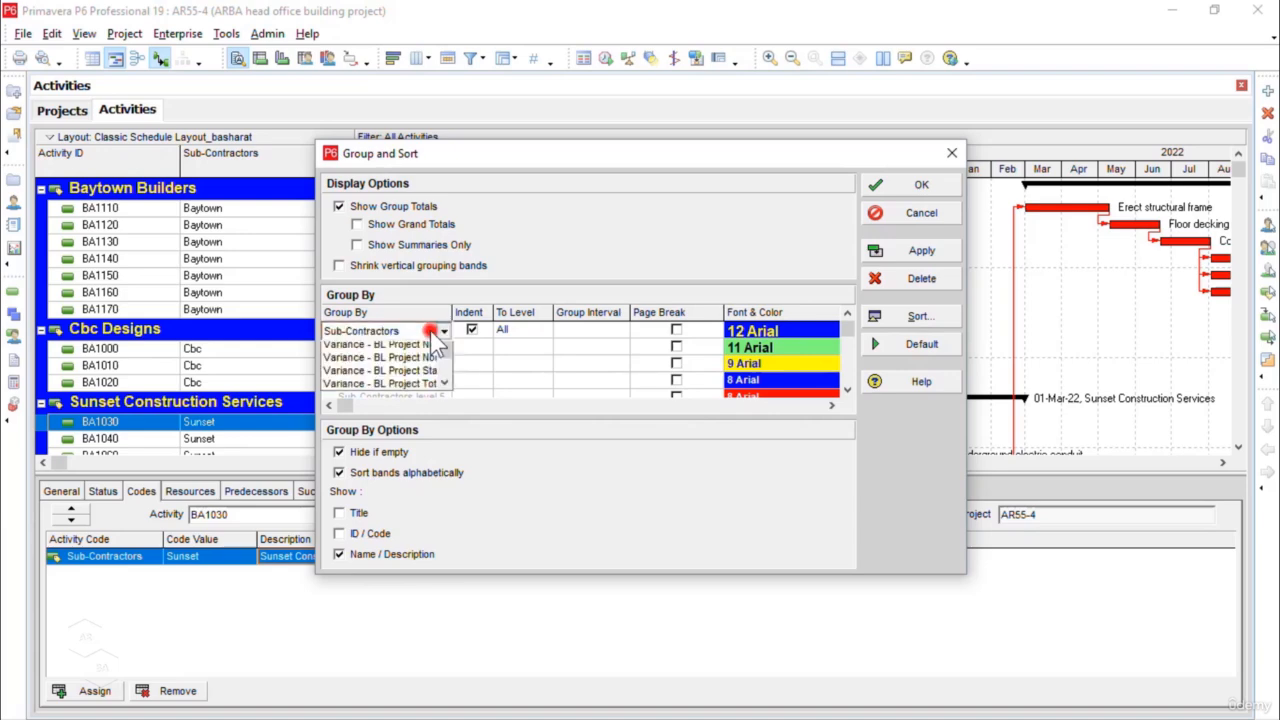
drag(442, 340, 445, 625)
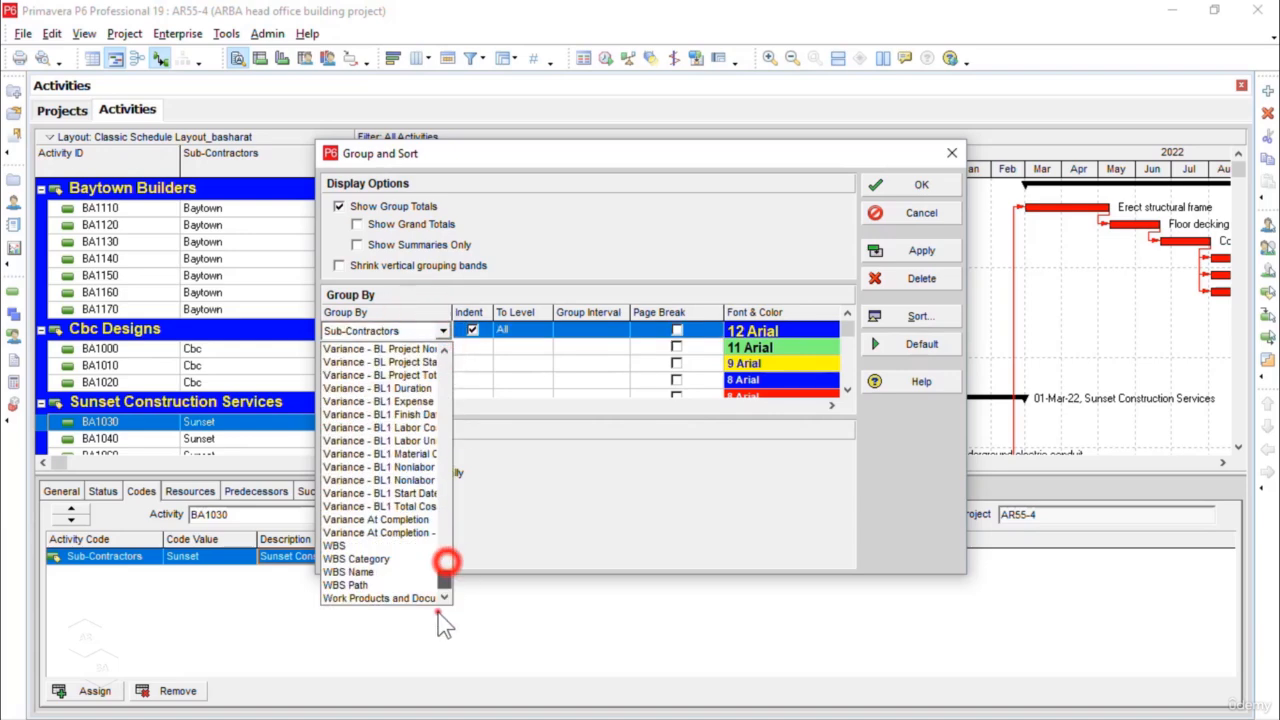
click(412, 546)
click(920, 184)
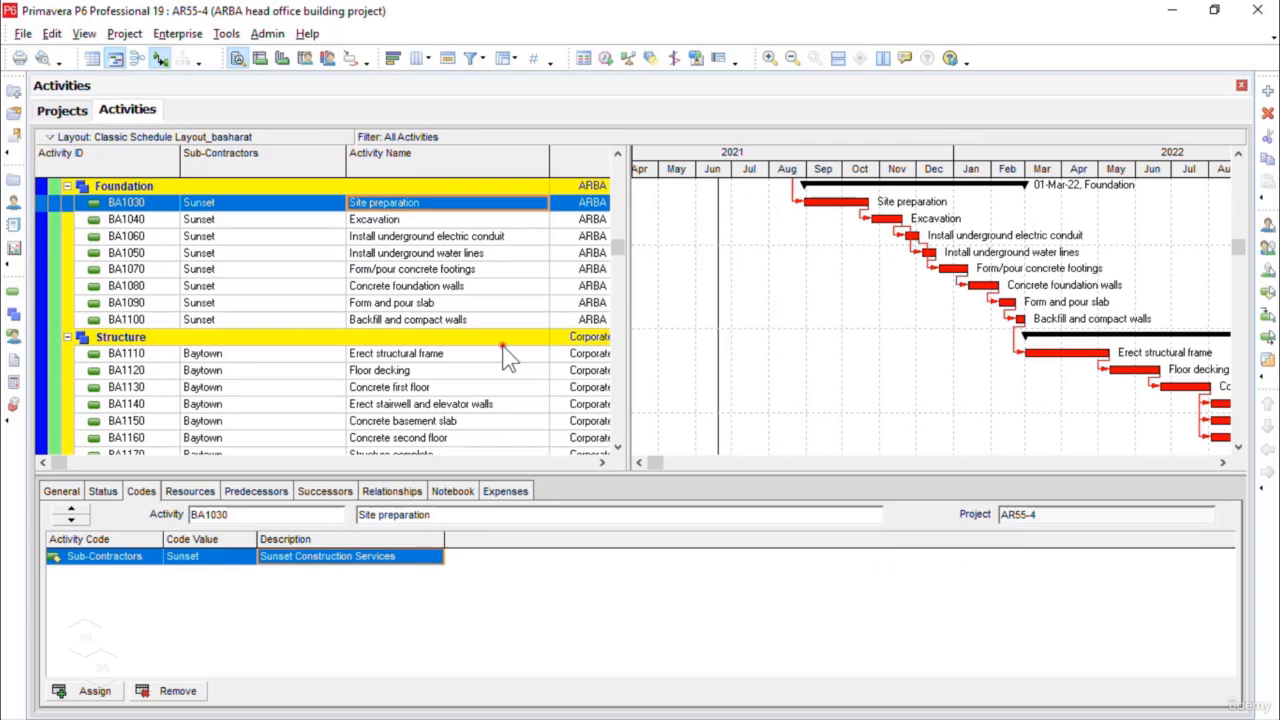
Review the activity codes defined at the Global, EPS and Project levels, and close the activity code definitions
click(180, 33)
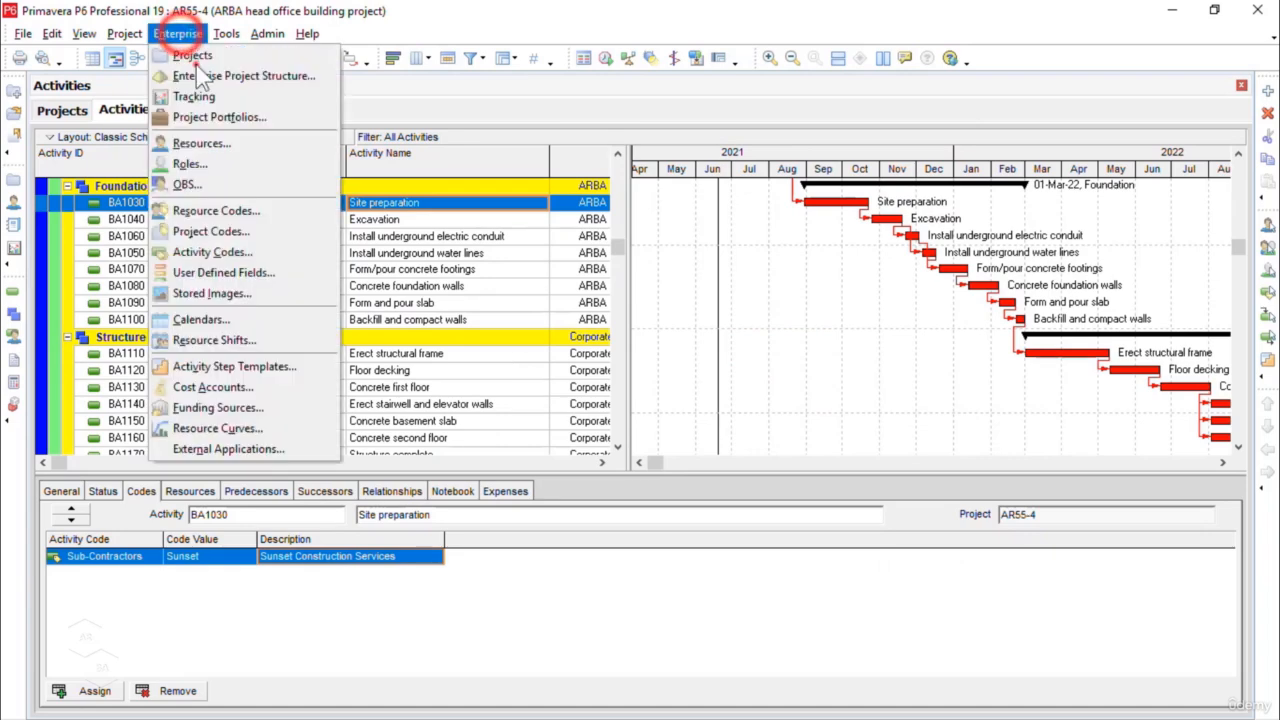
click(262, 250)
click(318, 130)
click(396, 133)
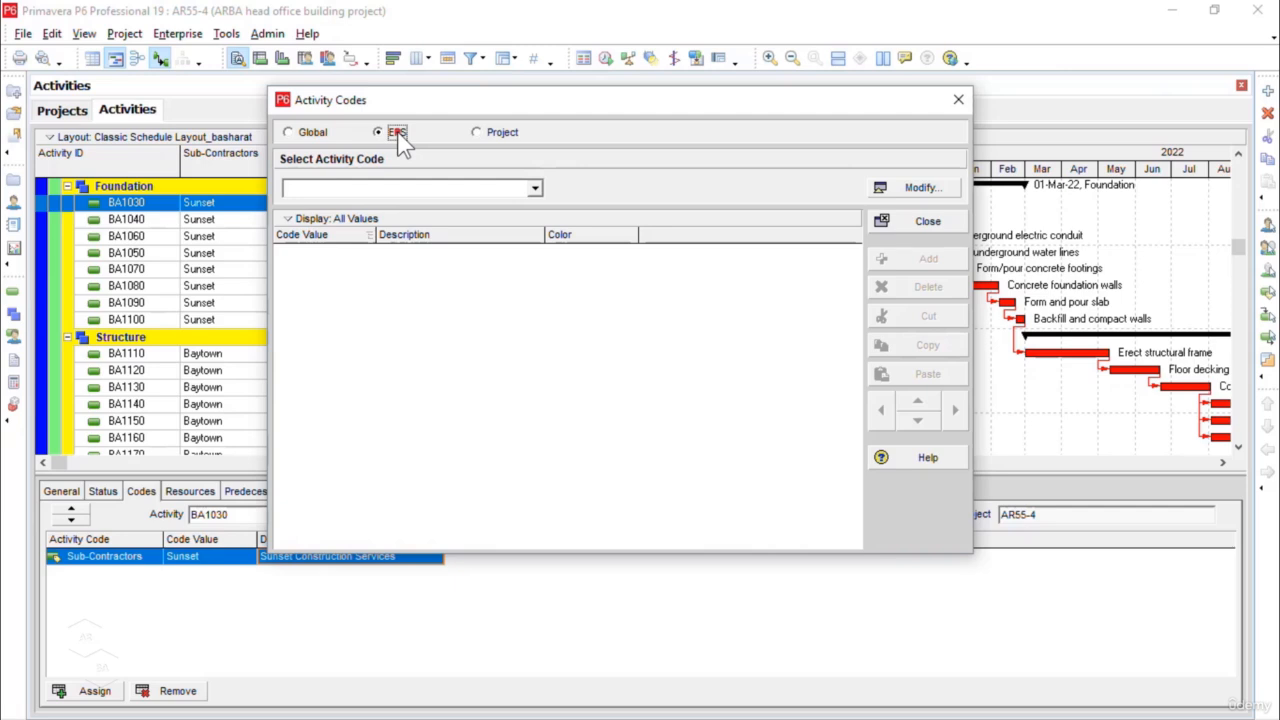
click(480, 132)
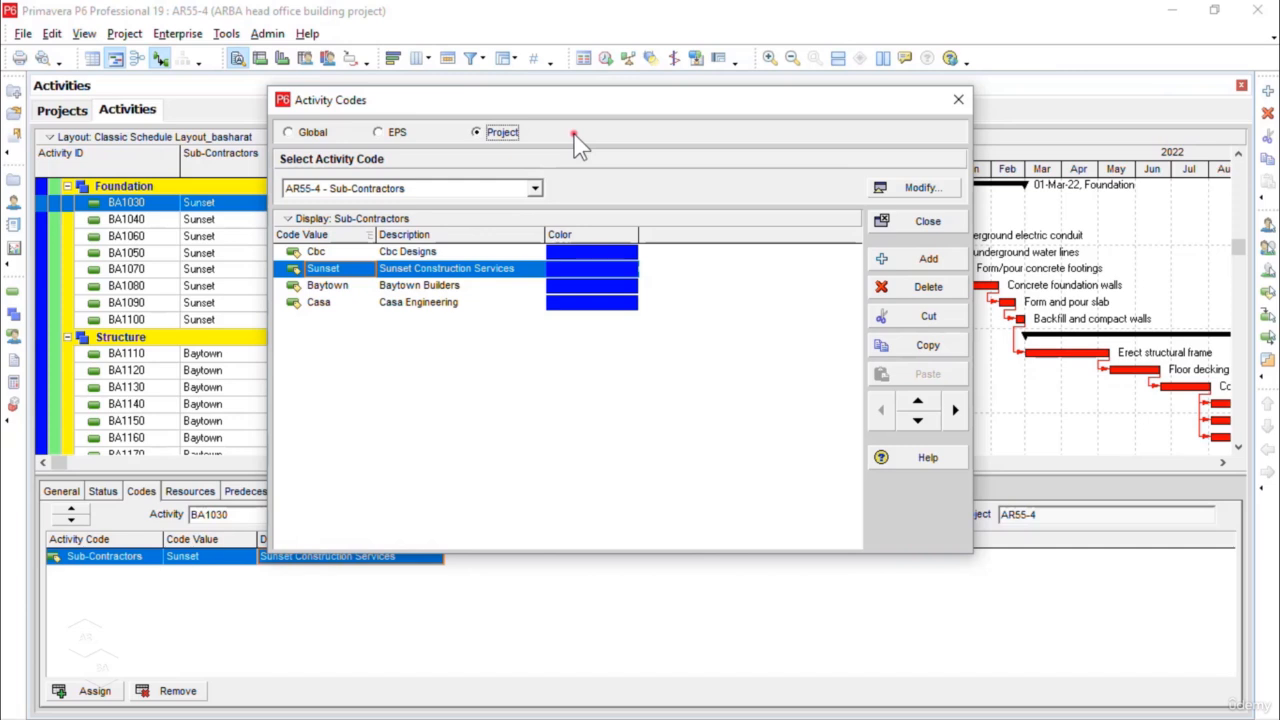
click(315, 132)
click(390, 135)
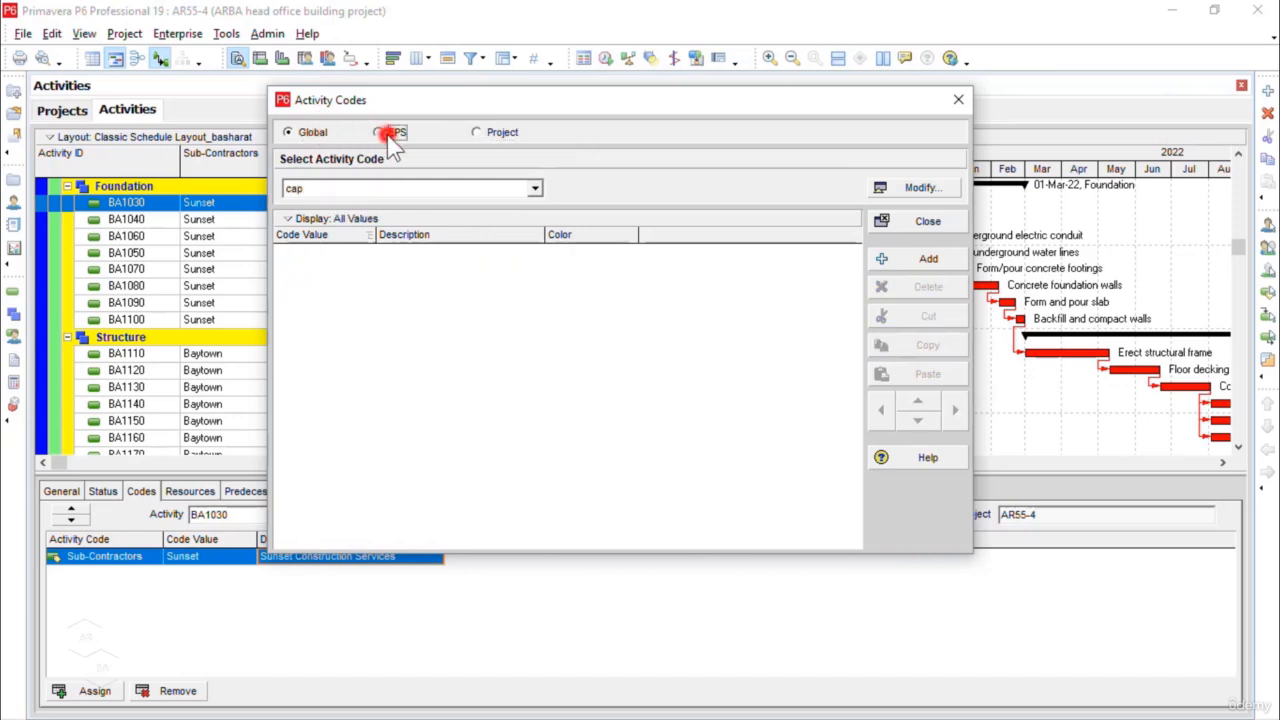
click(477, 132)
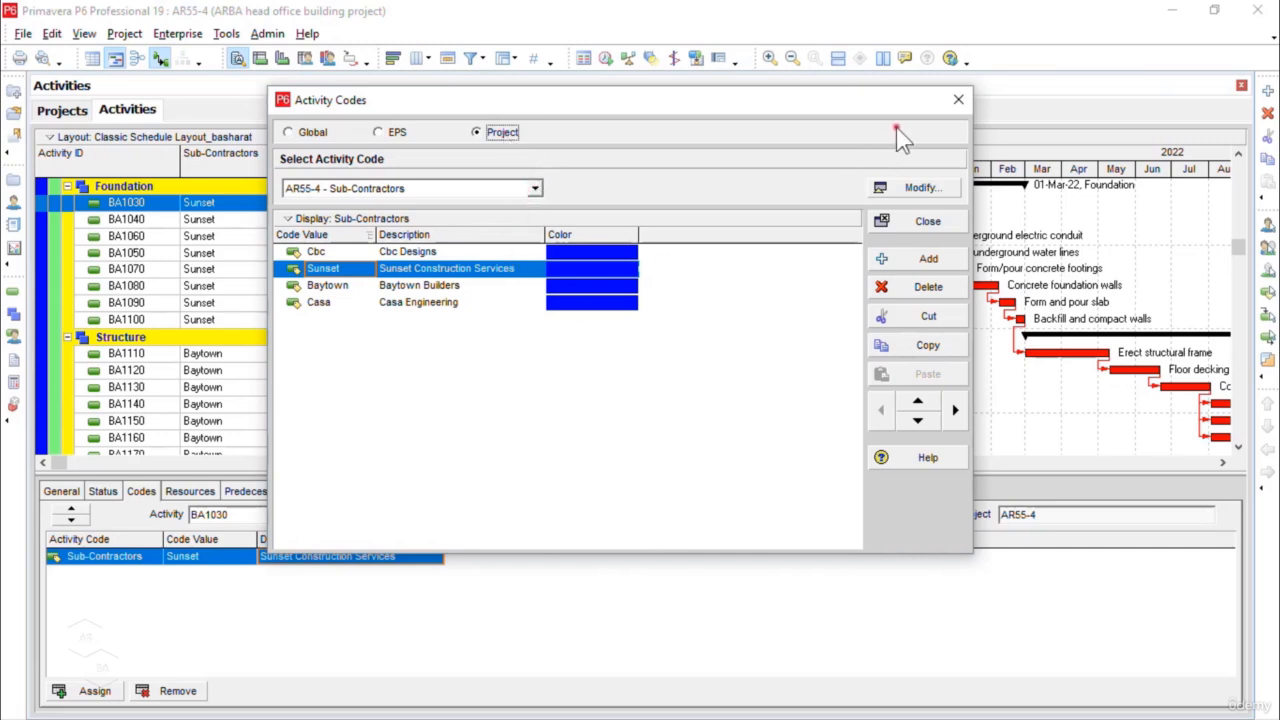
click(958, 101)
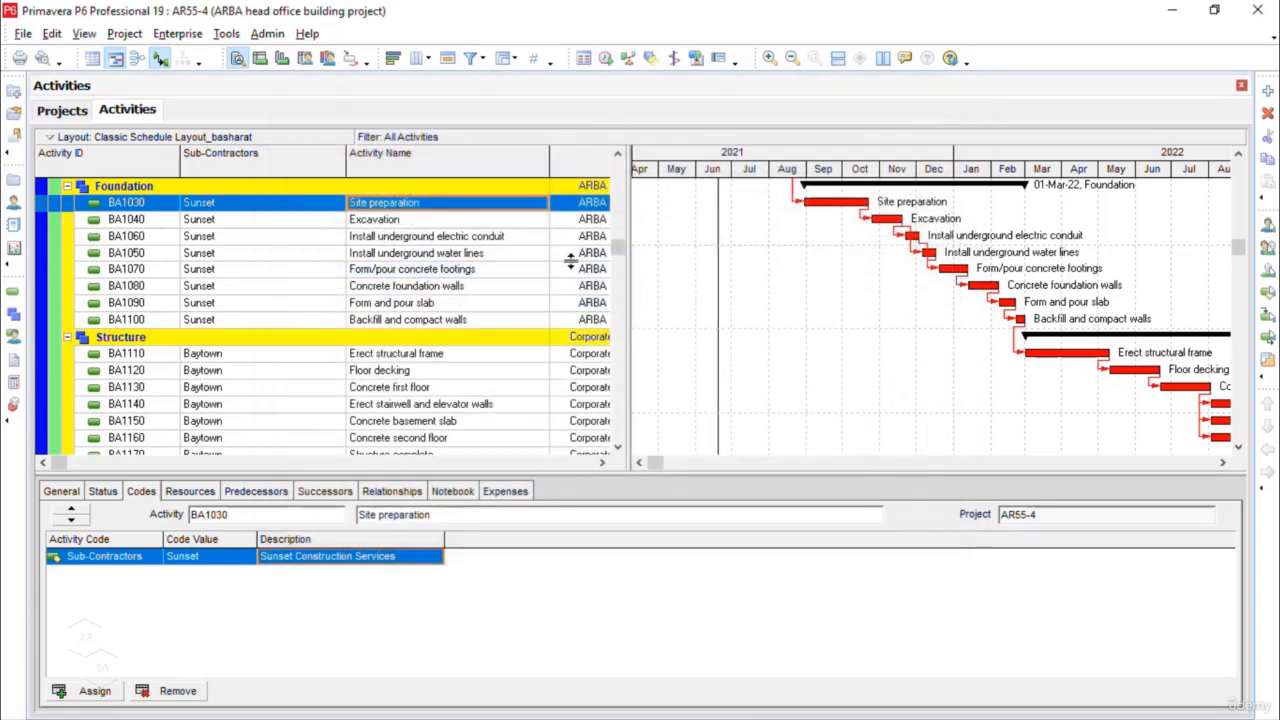